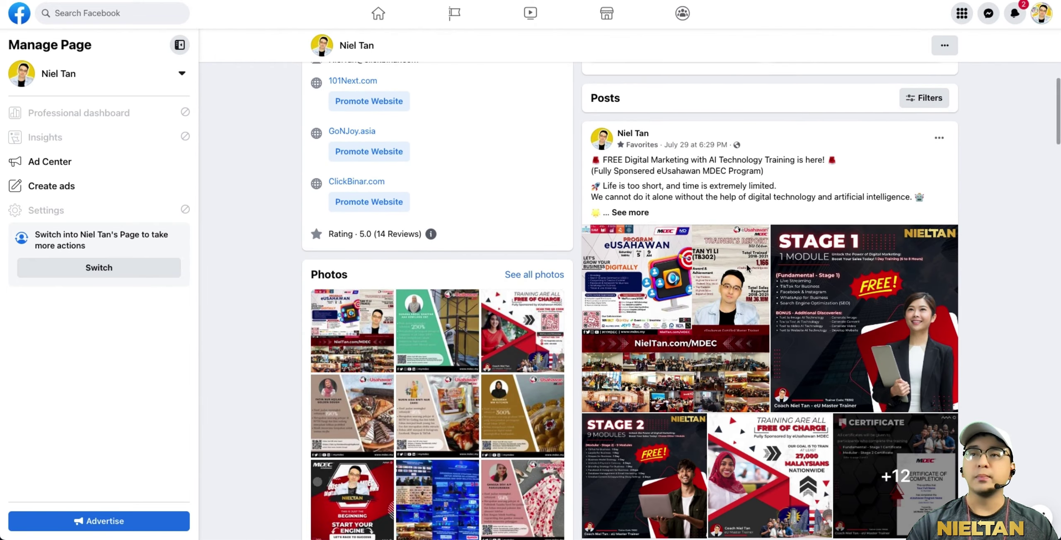
scroll(749, 269, "down", 2)
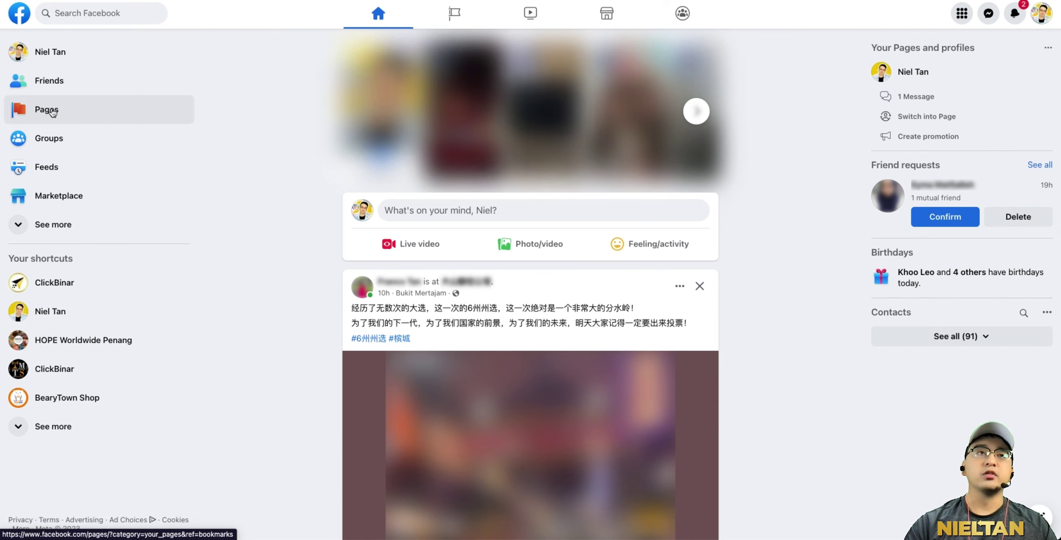
Step: Start creating a new Facebook Page from the overview of managed Pages
left_click(40, 230)
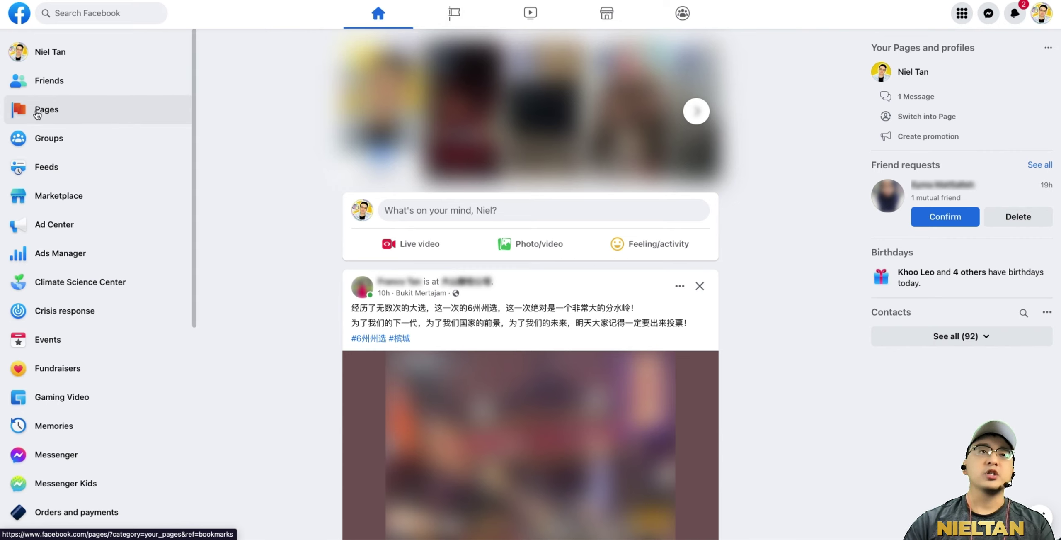
left_click(52, 116)
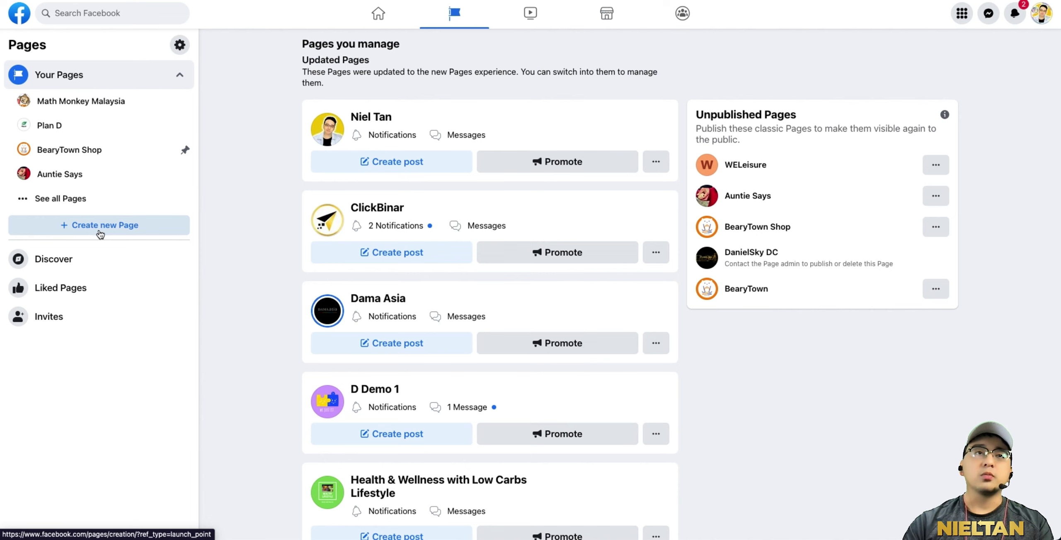
left_click(122, 232)
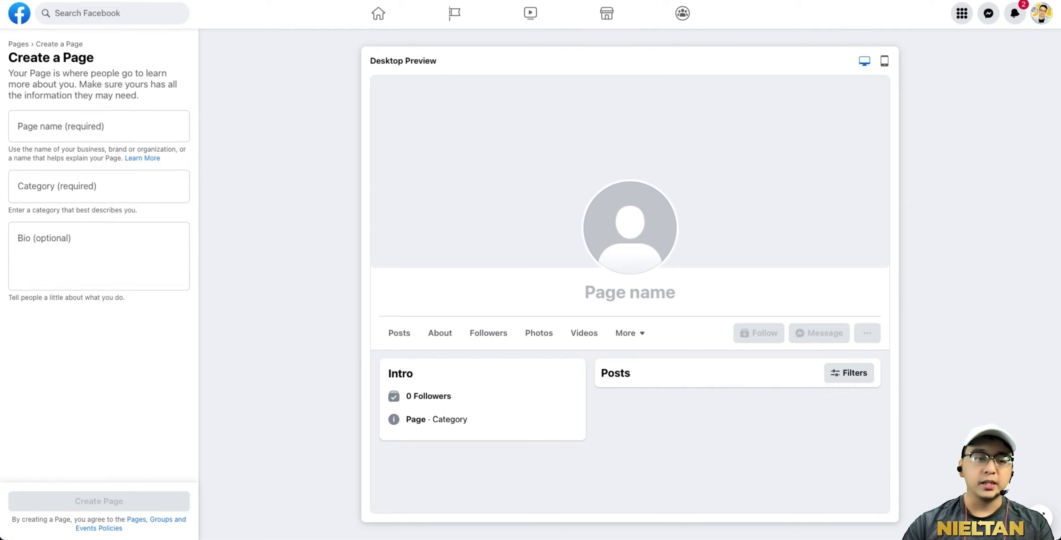
Step: Name the new Page "Artificial Intelligence Academy" and assign it the category Education website
left_click(80, 130)
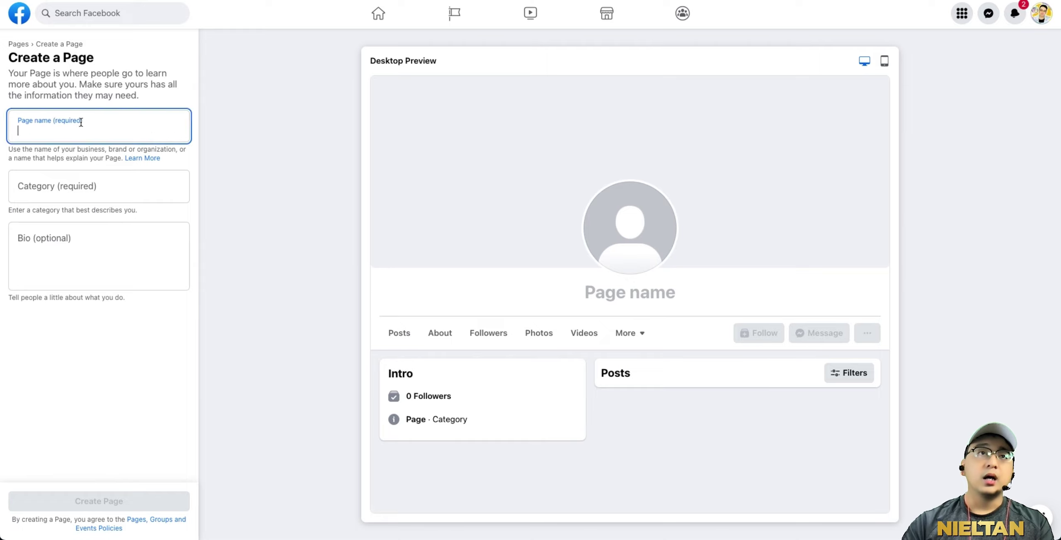
type("Artificial Intelligence Academy")
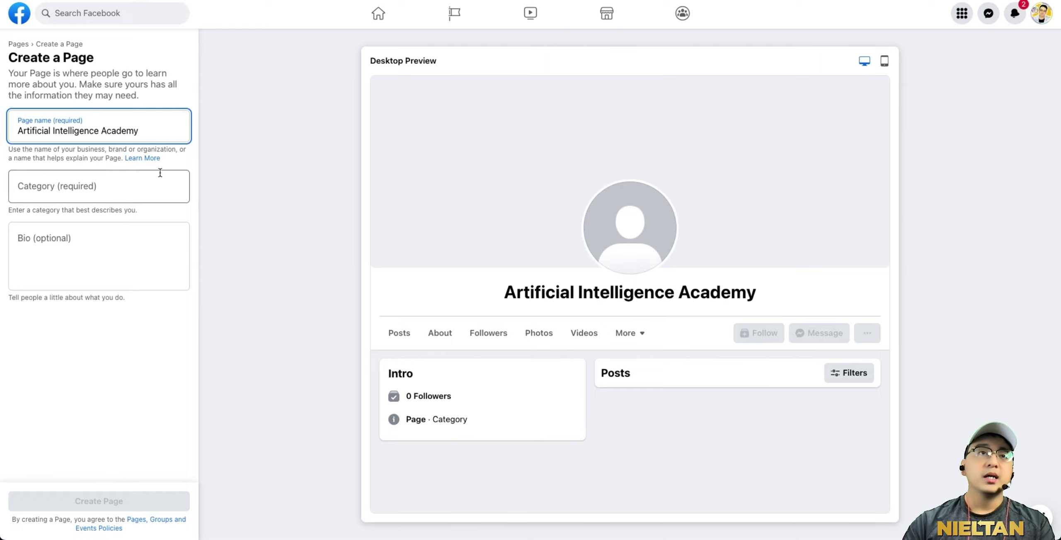
left_click(146, 179)
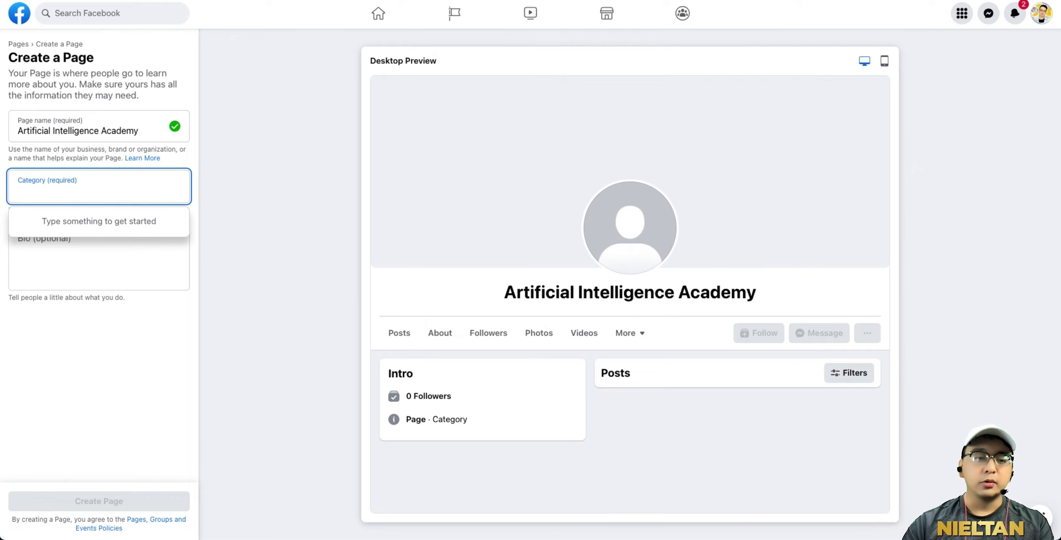
left_click(91, 324)
left_click(59, 179)
type("education")
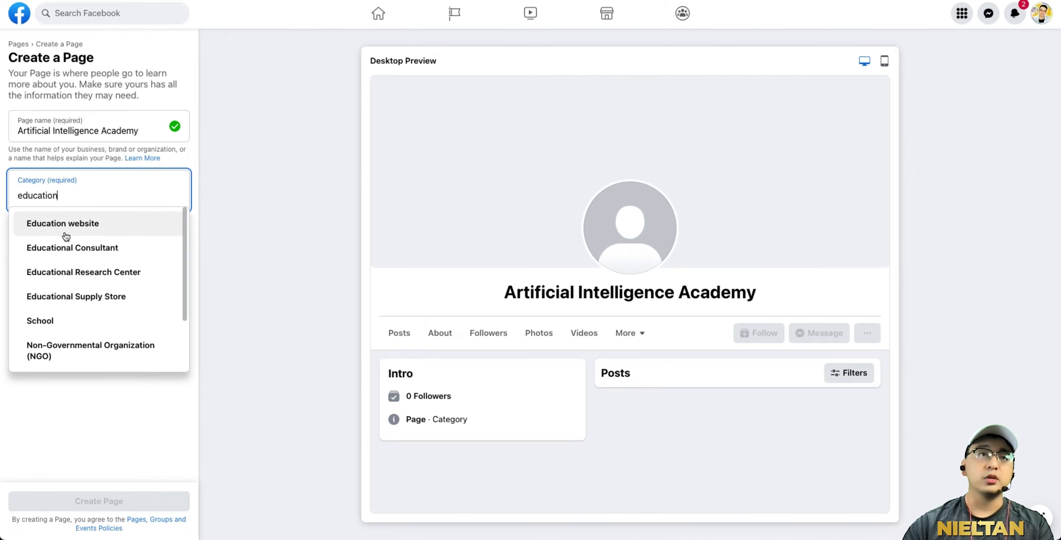
left_click(66, 226)
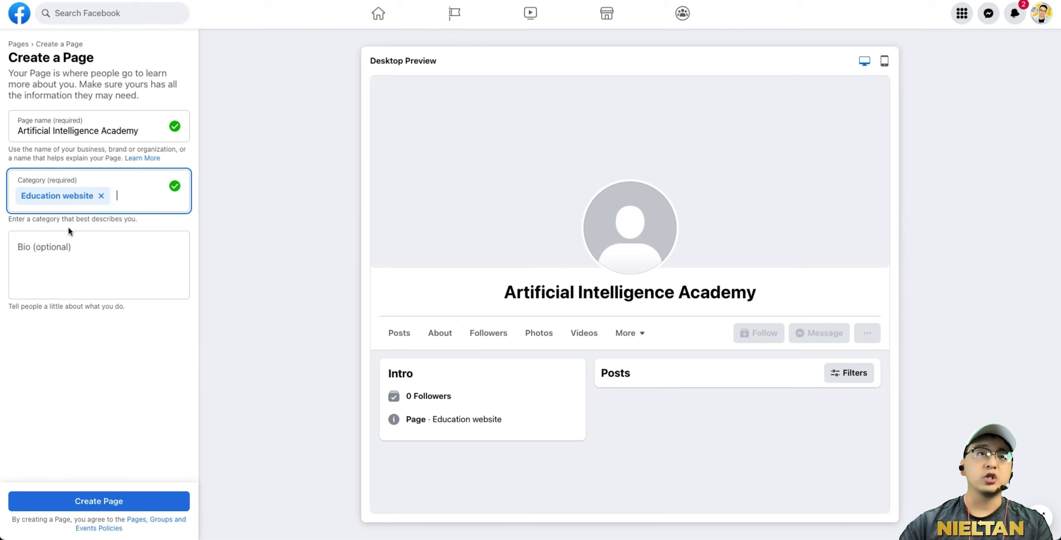
Step: Switch to ChatGPT and write the prompt "Based on the info below, write me a short 1 line bio:" followed by Artificial Intelligence Academy and Education Website
left_click(85, 264)
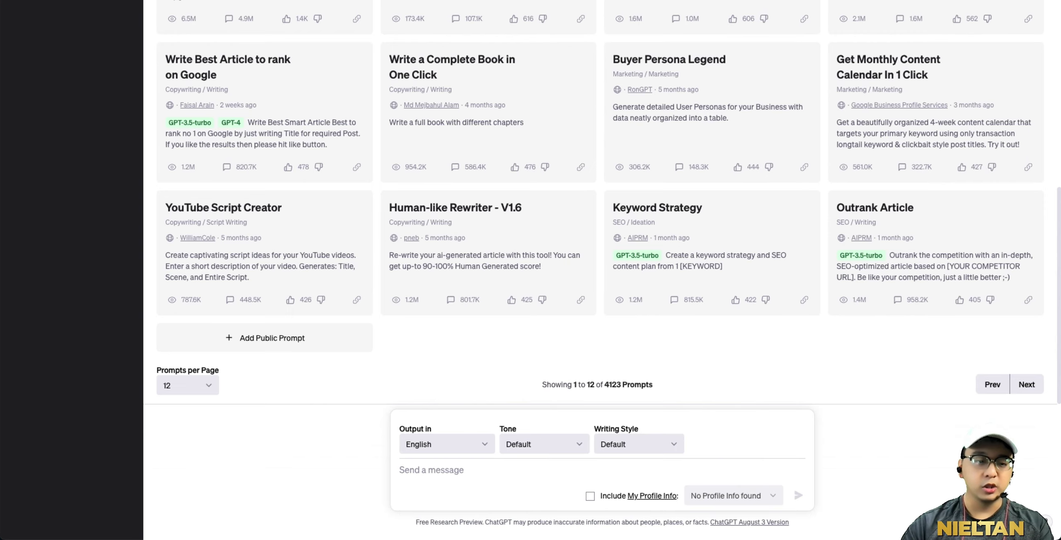
left_click(520, 467)
type("Based on the info below, write me a short 1 line bio: Artificial Intelligence Academy Education Website")
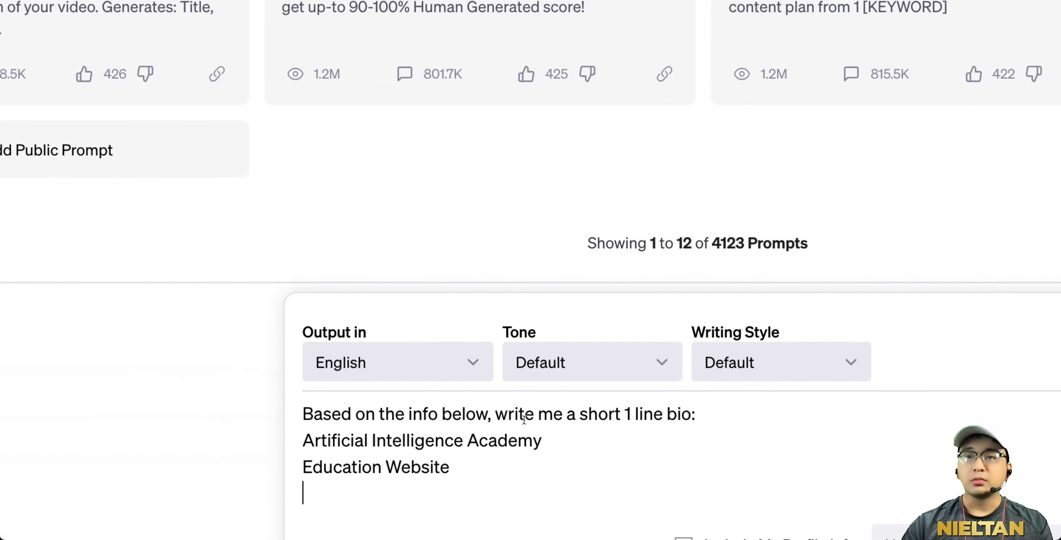
Step: Add a blank line below the prompt's first line, put a dash before each of the two info lines, and submit it
left_click_drag(624, 413, 663, 413)
left_click(701, 415)
scroll(701, 414, "down", 2)
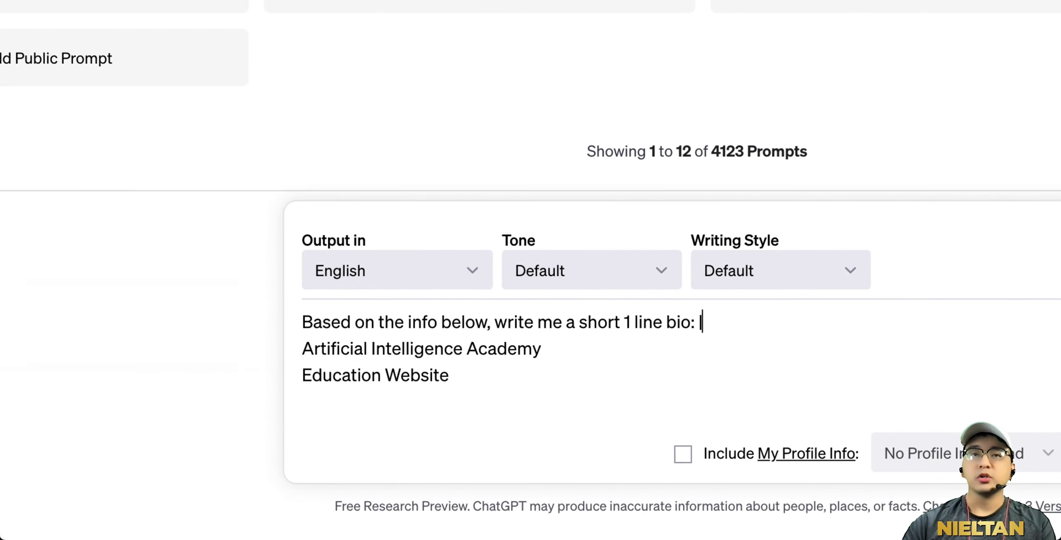
key("shift+Return")
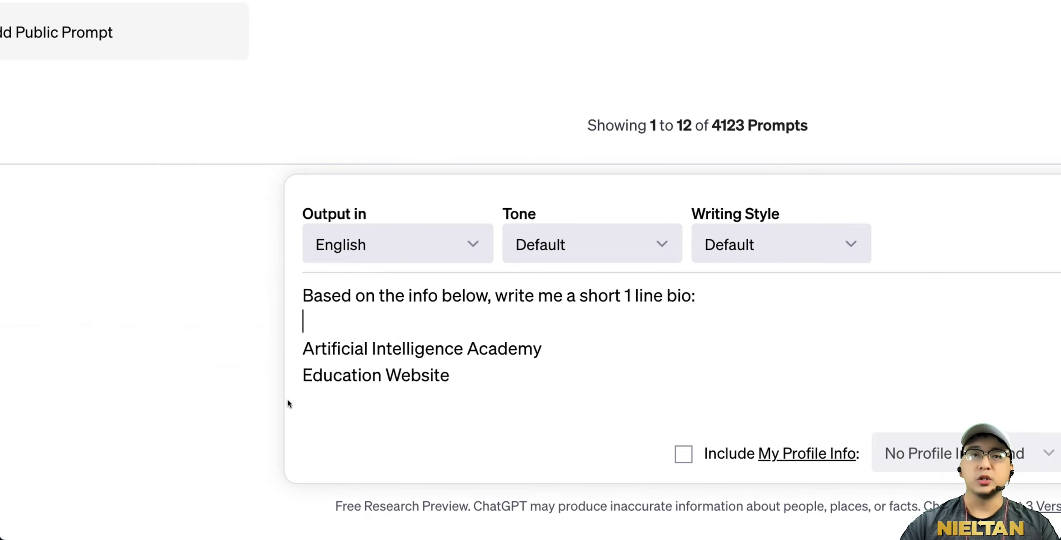
left_click(309, 350)
type("-")
left_click(303, 375)
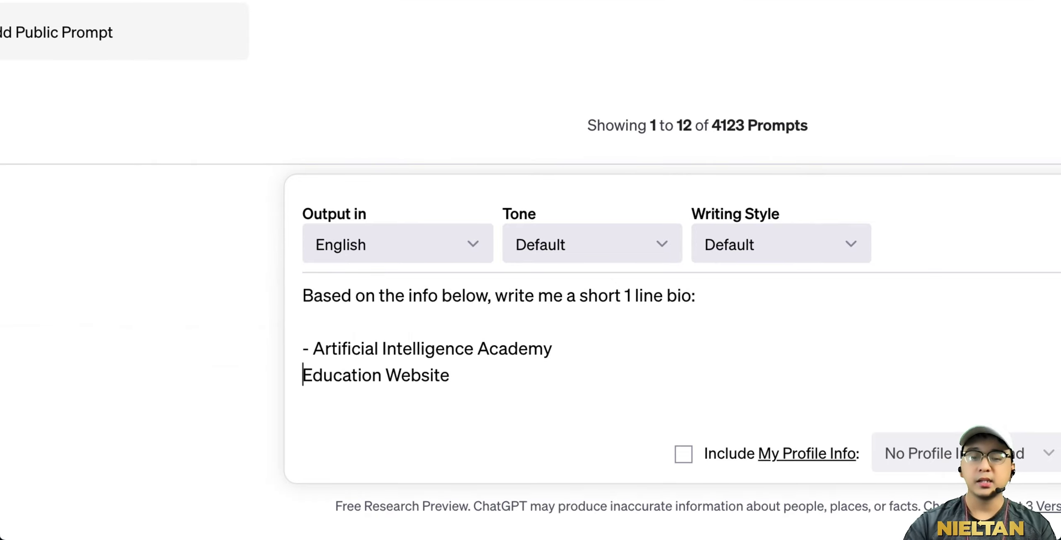
type("-")
key("Return")
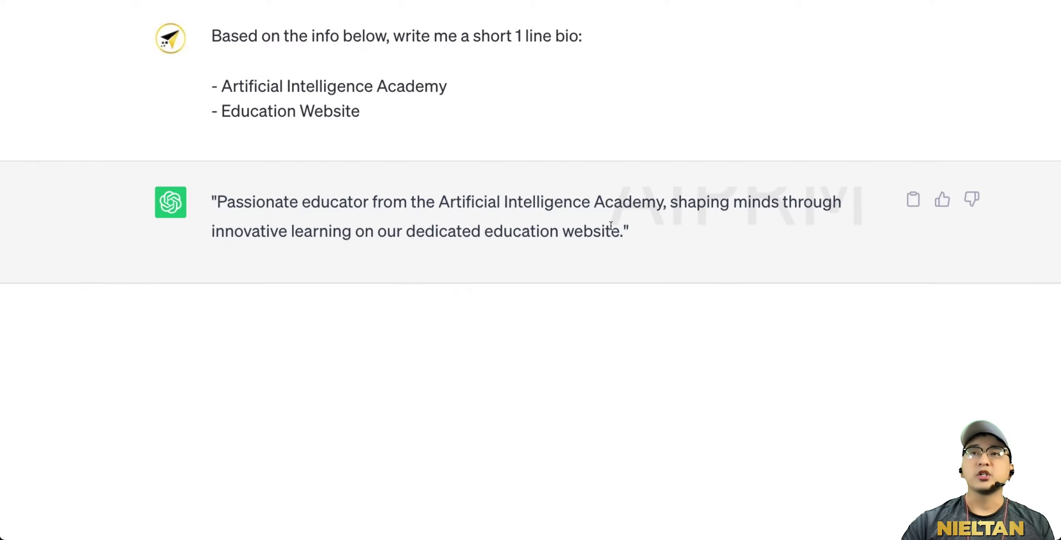
Step: Copy the generated bio without its quotation marks and paste it as the bio of the new Facebook Page
left_click_drag(624, 236, 220, 206)
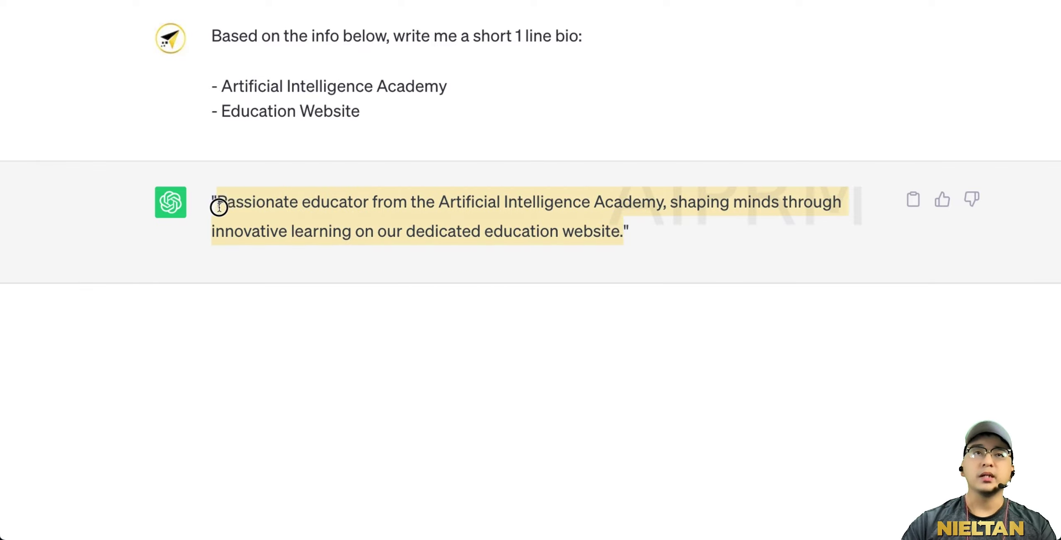
right_click(235, 202)
left_click(284, 230)
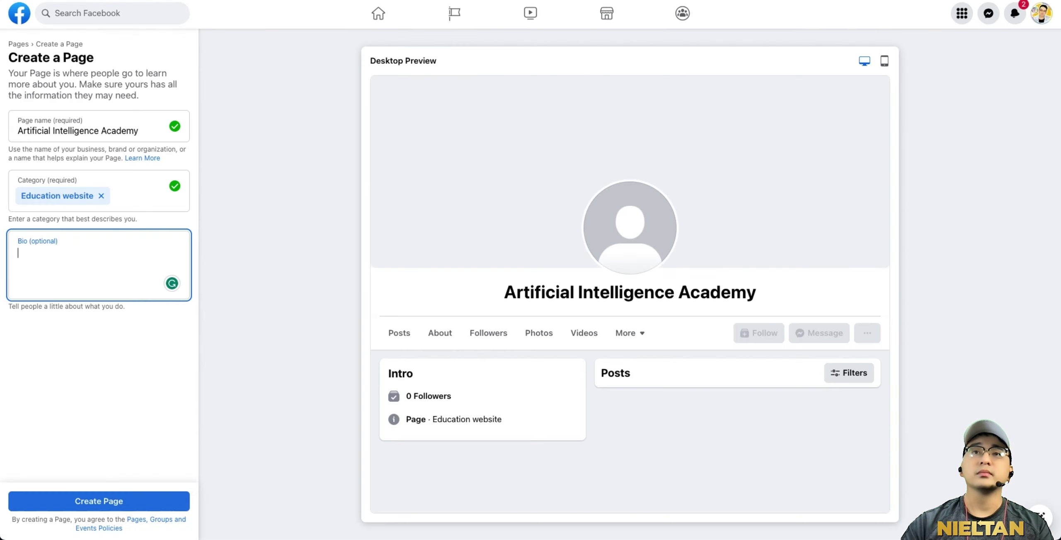
right_click(21, 253)
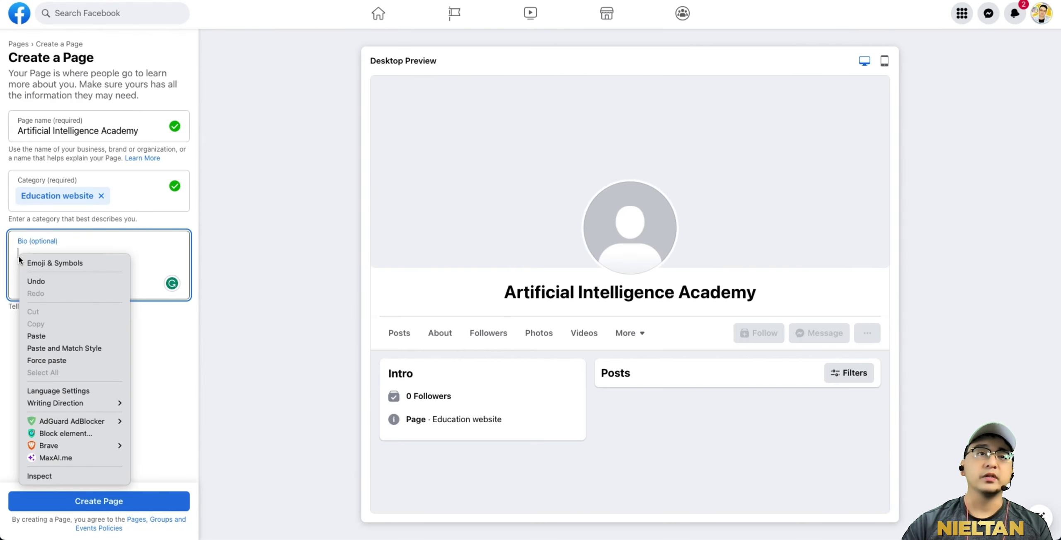
left_click(57, 337)
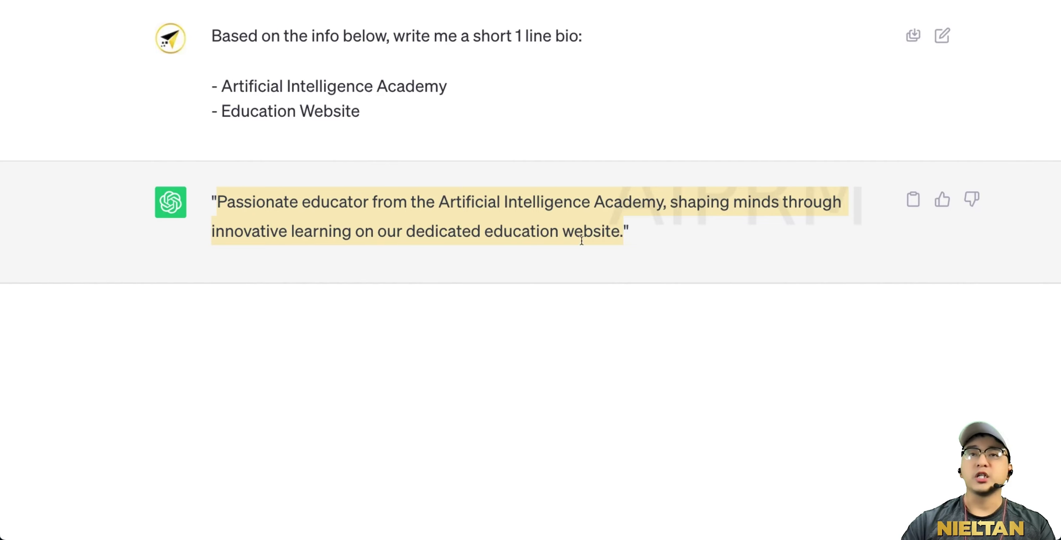
Step: Return to ChatGPT and send the follow-up request "Please shorten it"
left_click(490, 464)
type("g")
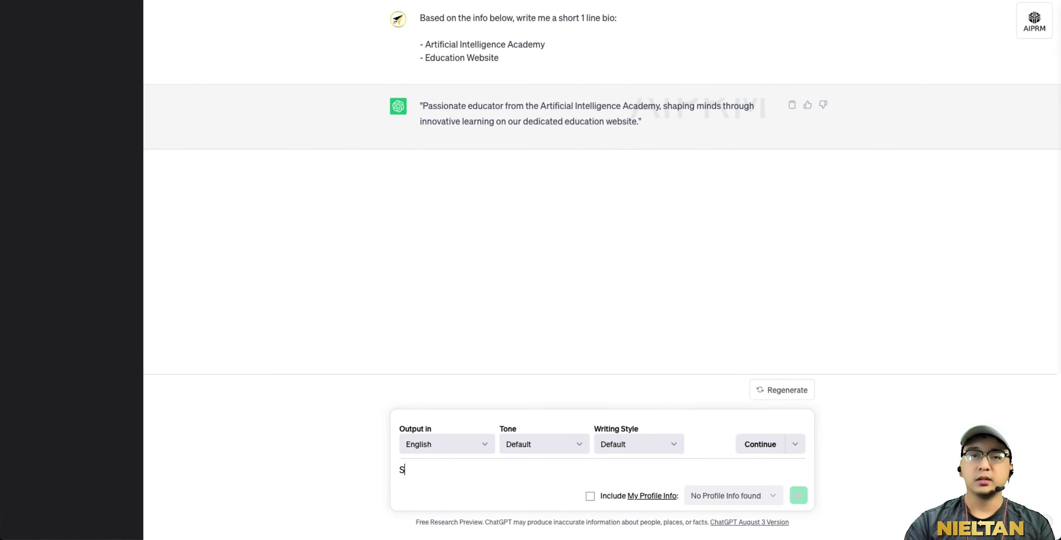
key("BackSpace")
type("Pl")
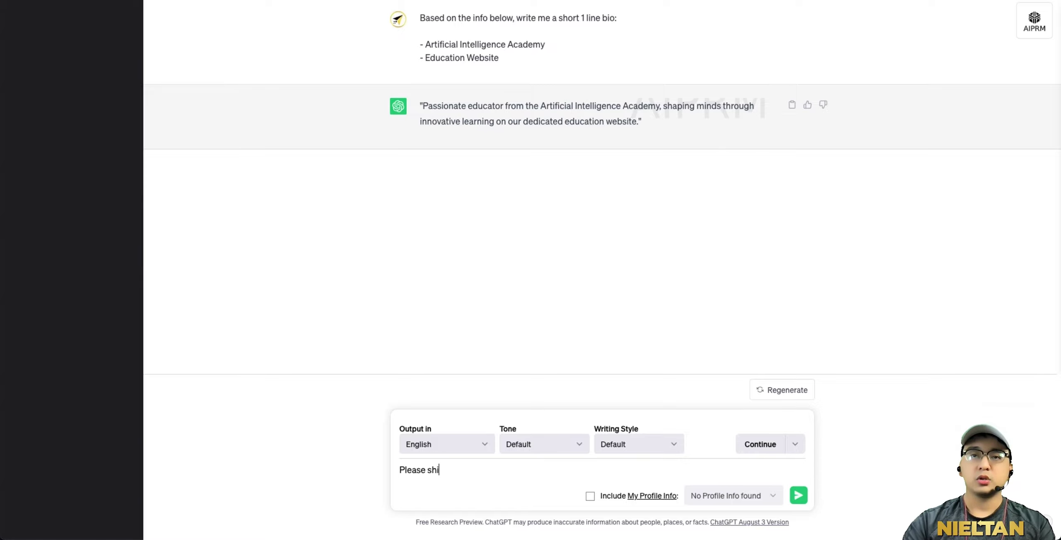
type("ease shorten it")
key("Return")
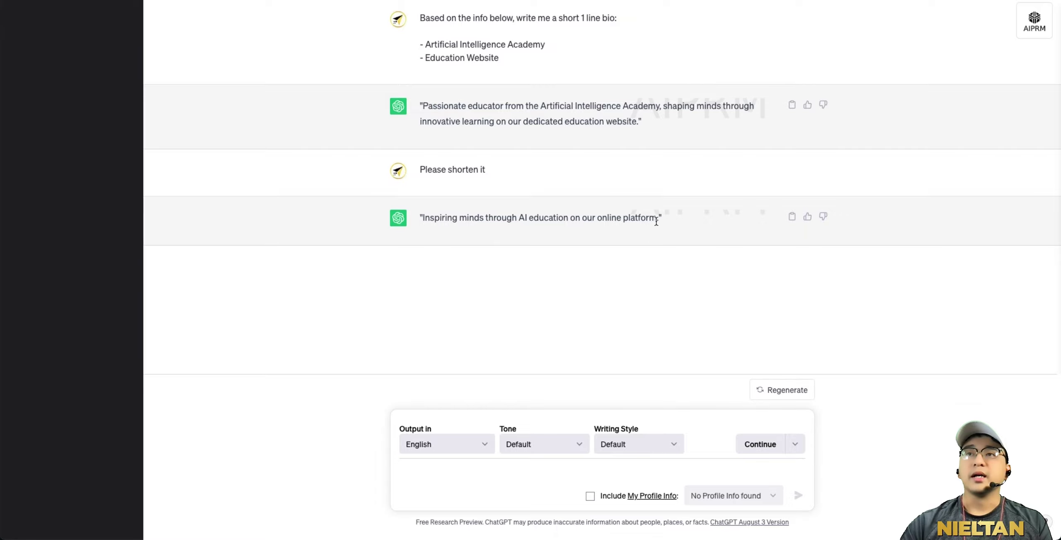
Step: Replace the Facebook Page's bio with the copied text "Inspiring minds through AI education on our online platform." and create the Page
left_click_drag(658, 220, 419, 220)
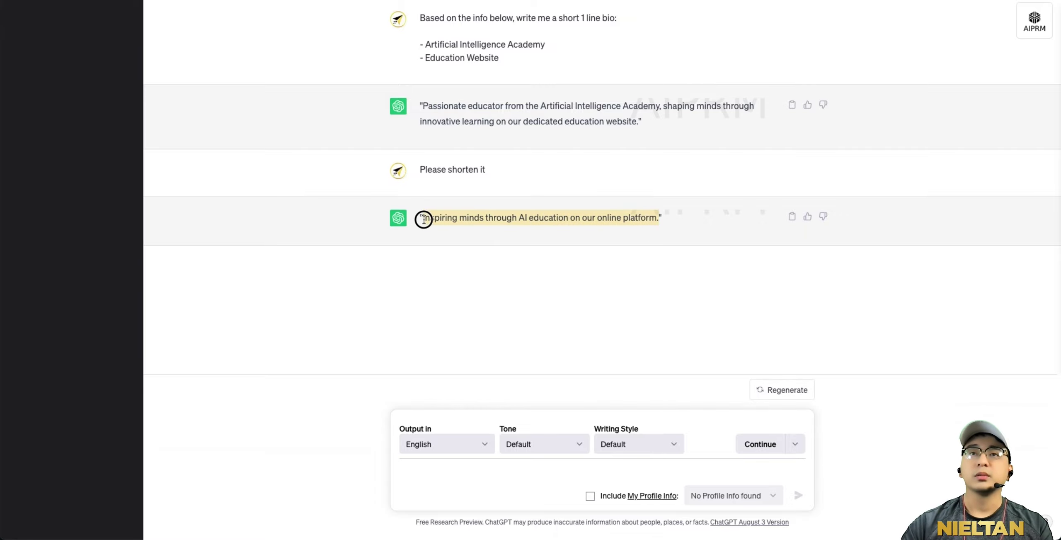
right_click(442, 217)
left_click(457, 242)
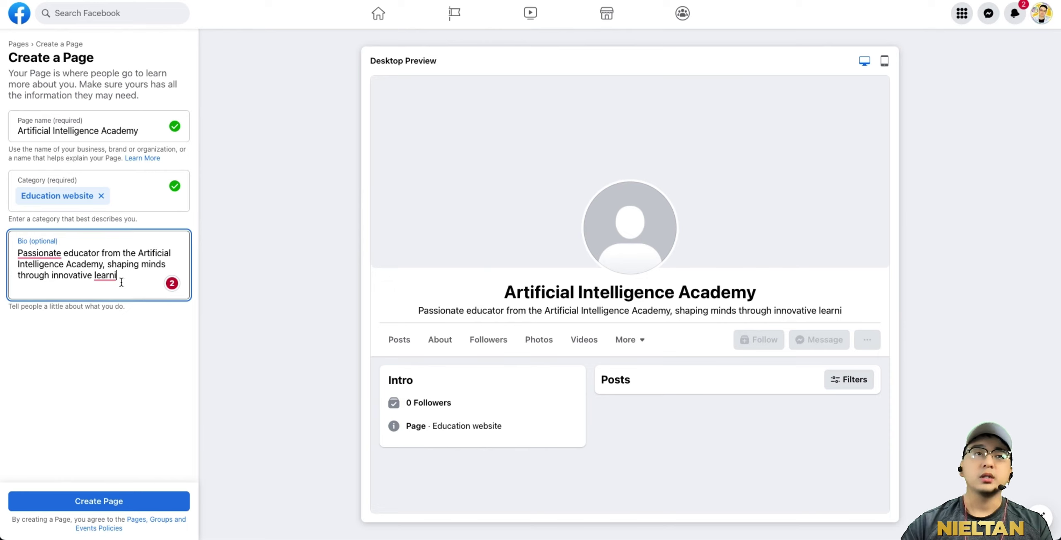
left_click_drag(117, 276, 54, 260)
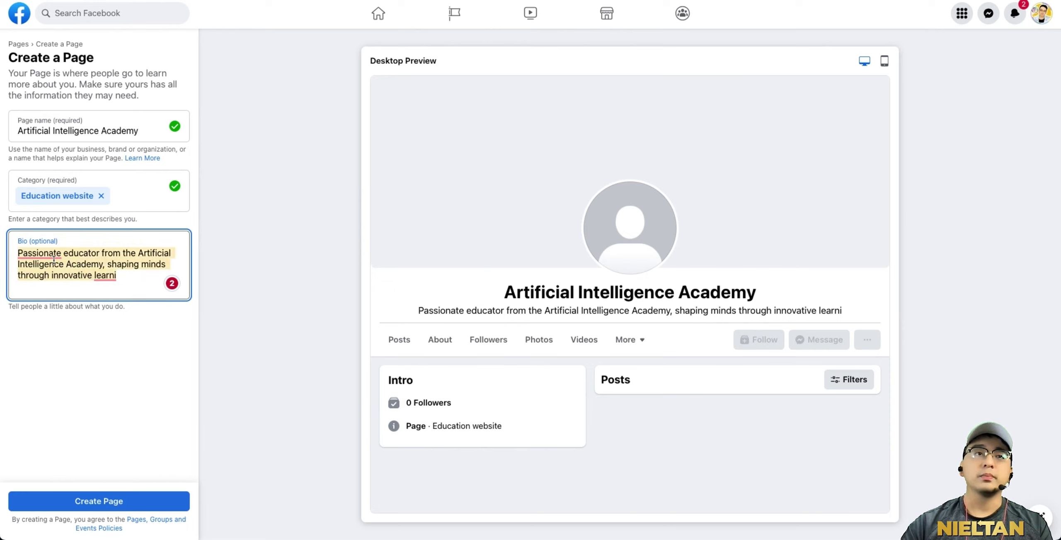
right_click(53, 259)
left_click(121, 235)
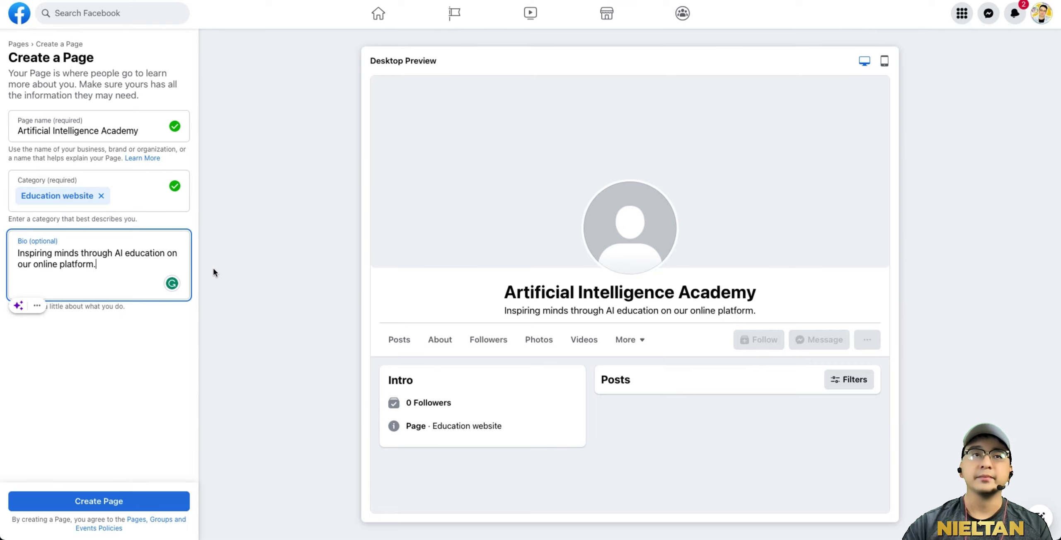
left_click(113, 378)
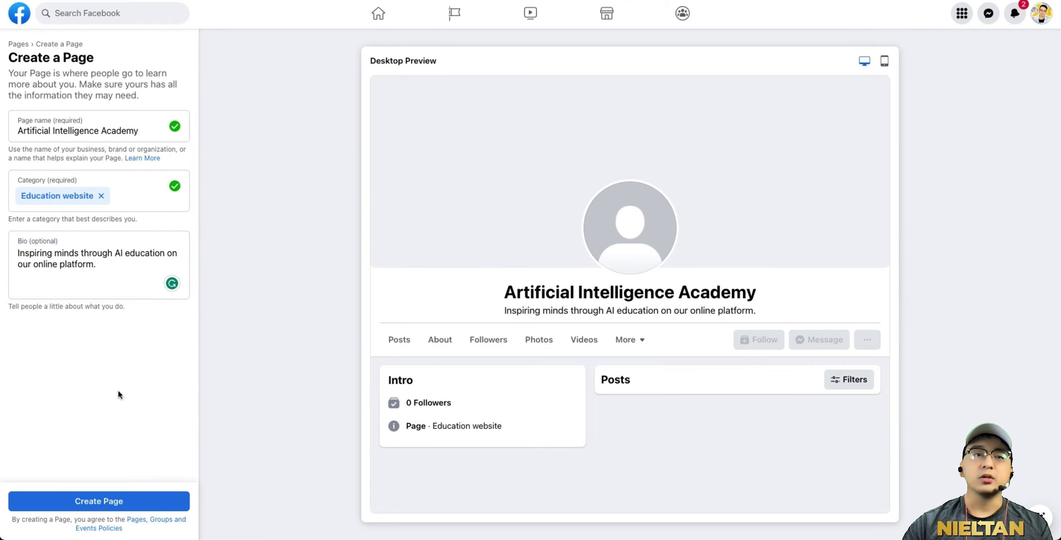
left_click(98, 504)
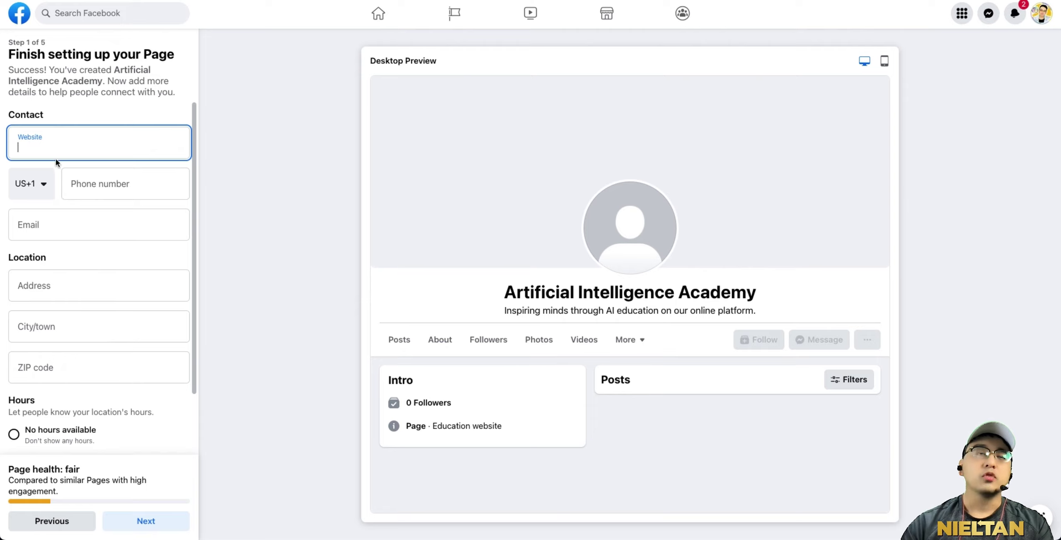
Step: Set the Page's website to AITechAcademy.com and its hours to Always open, and continue to the next setup stage
key("ctrl+v")
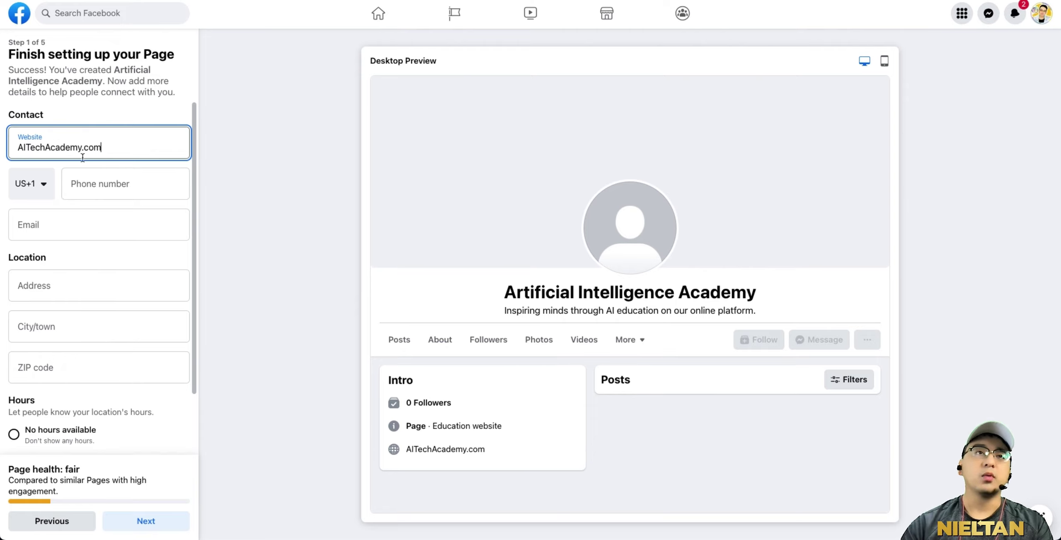
left_click(86, 176)
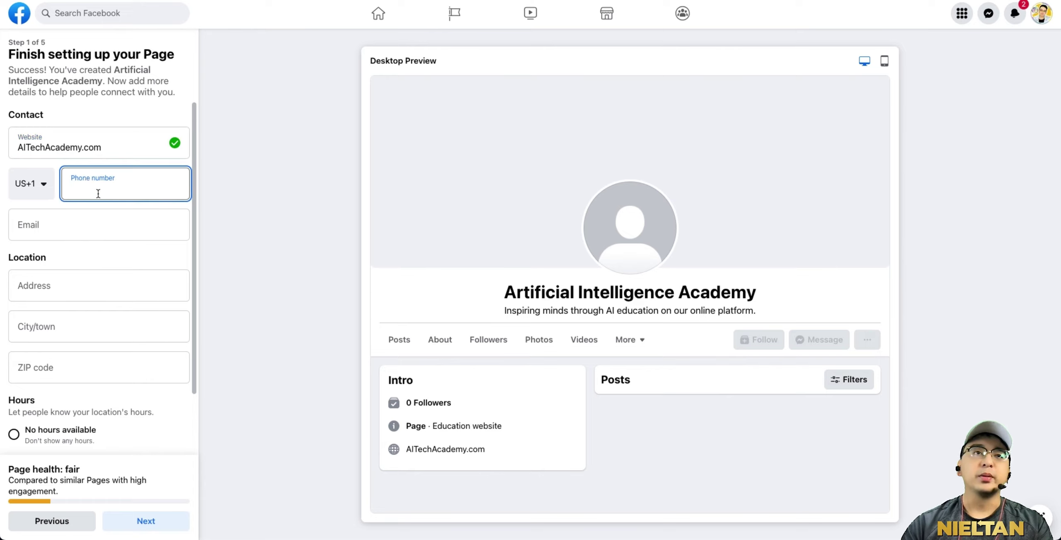
left_click(76, 223)
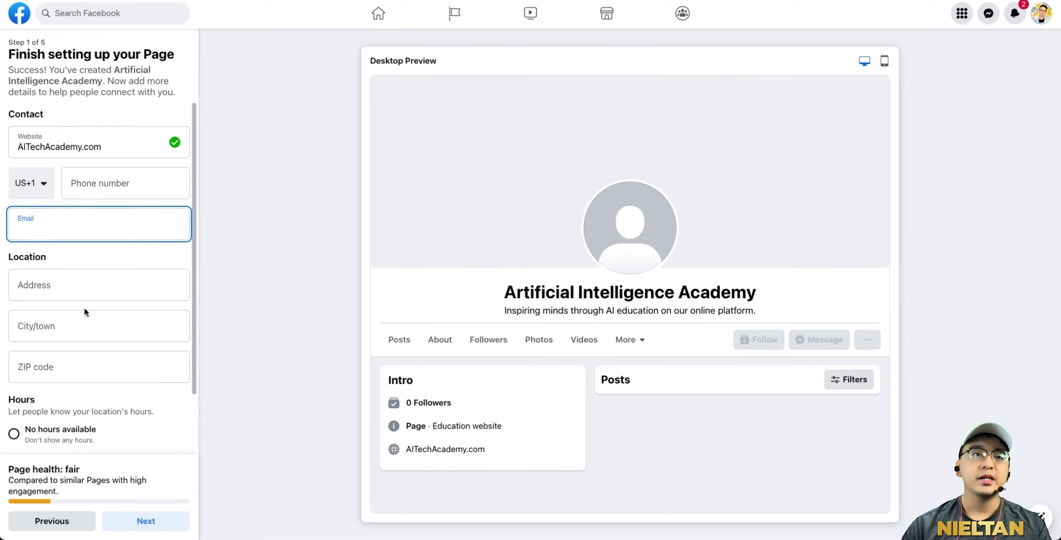
scroll(85, 307, "down", 2)
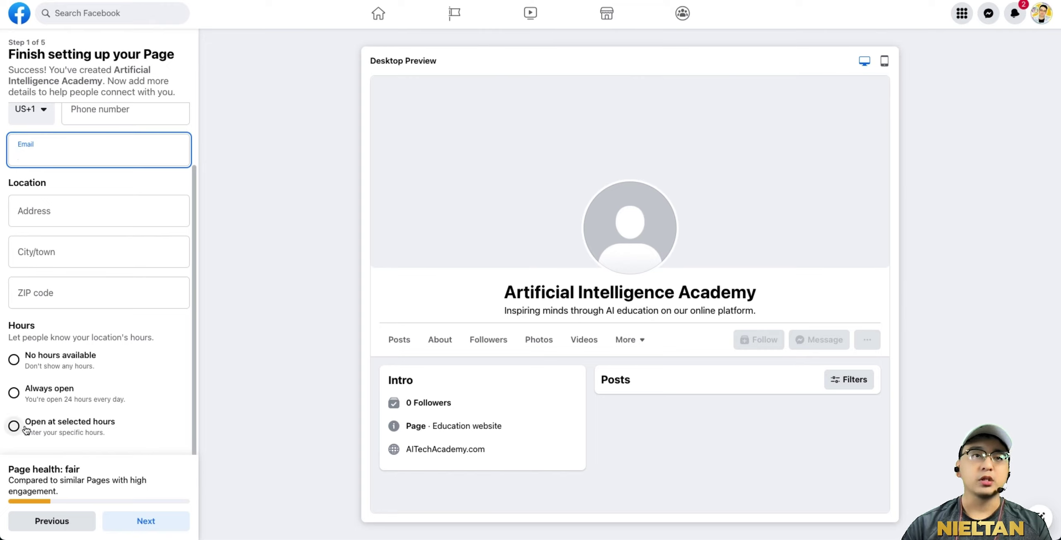
left_click(14, 392)
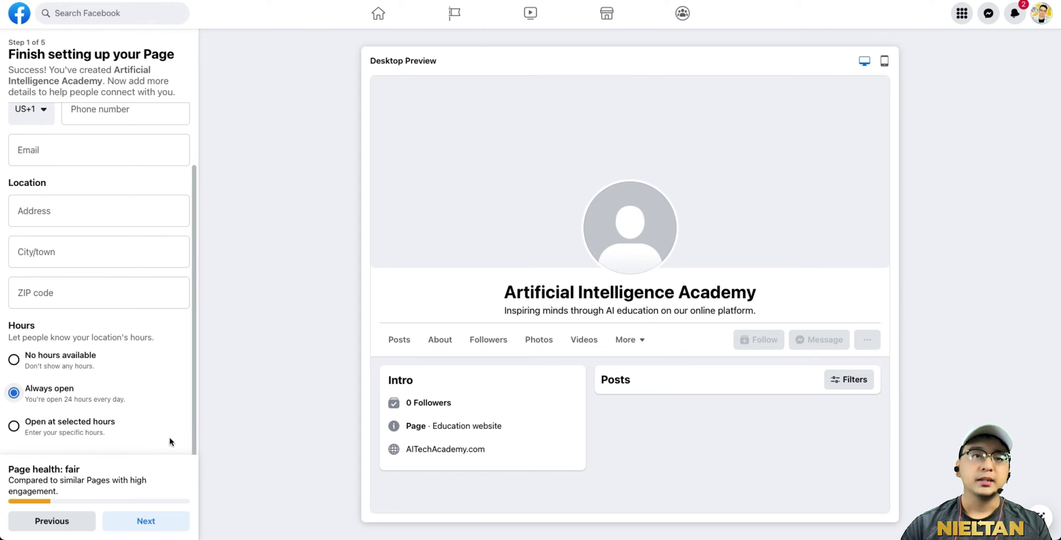
left_click(147, 521)
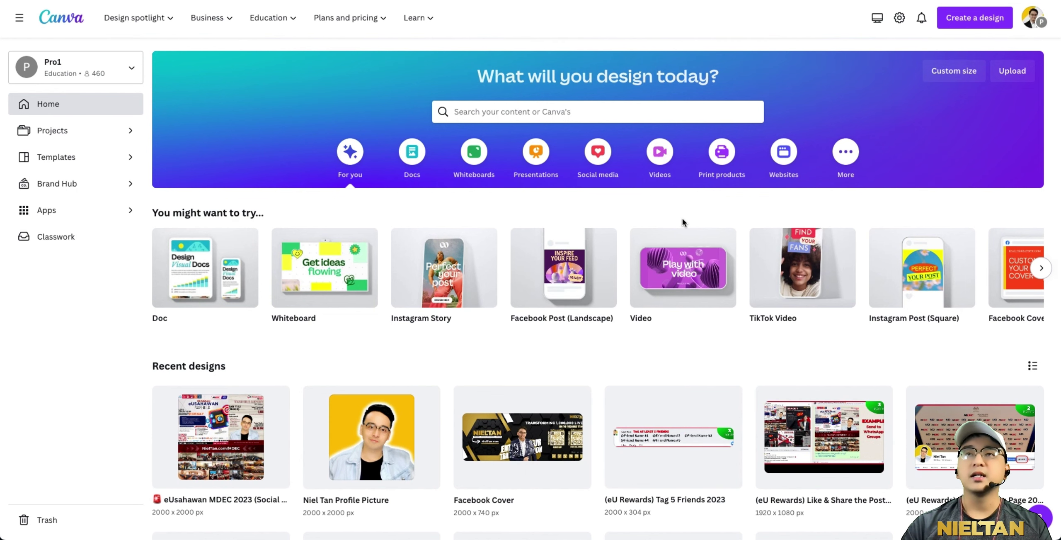
Step: Enter a custom design size of 2000 px width and 2000 px height for the profile picture
left_click(956, 73)
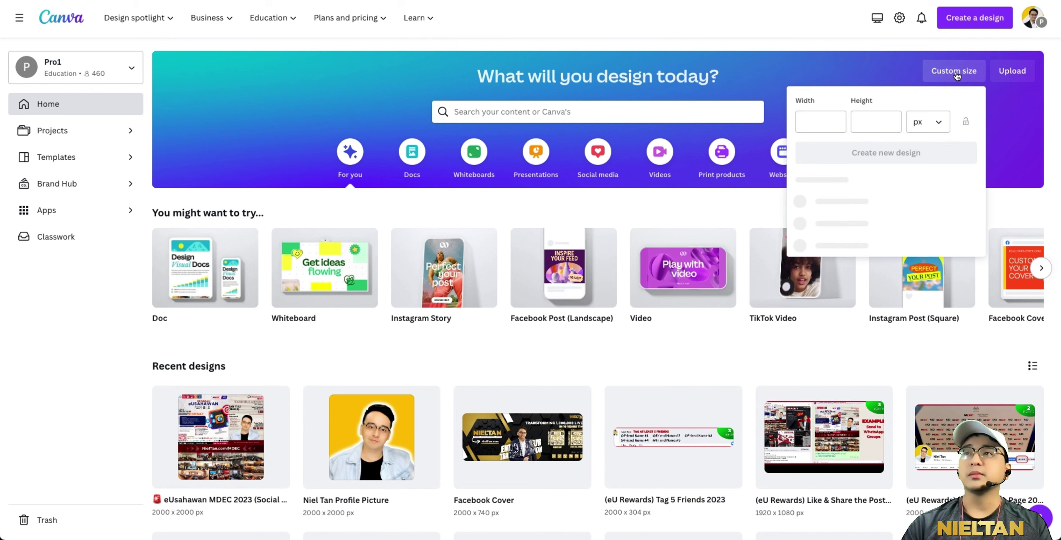
left_click(808, 122)
type("200")
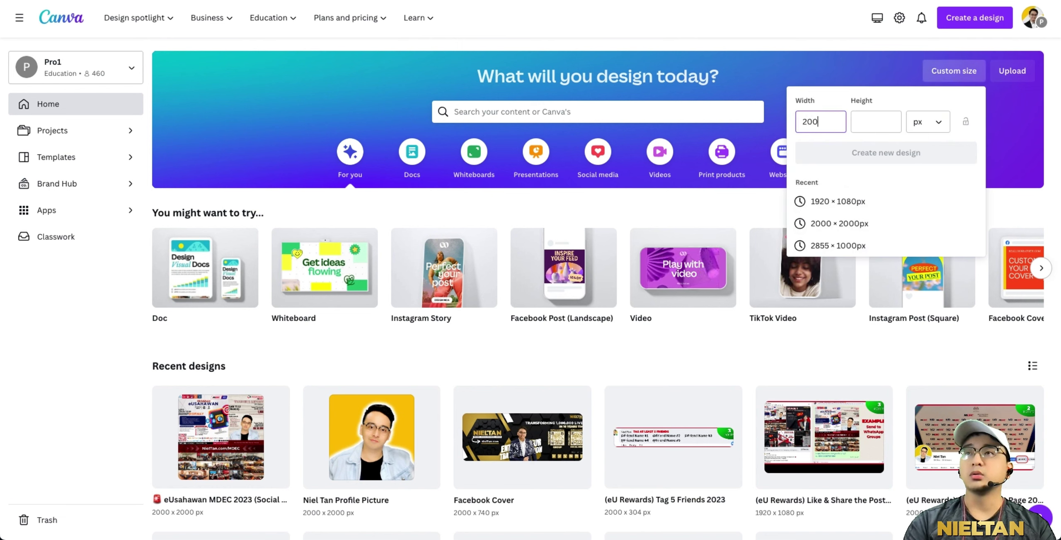
type("0")
key("Tab")
type("2000")
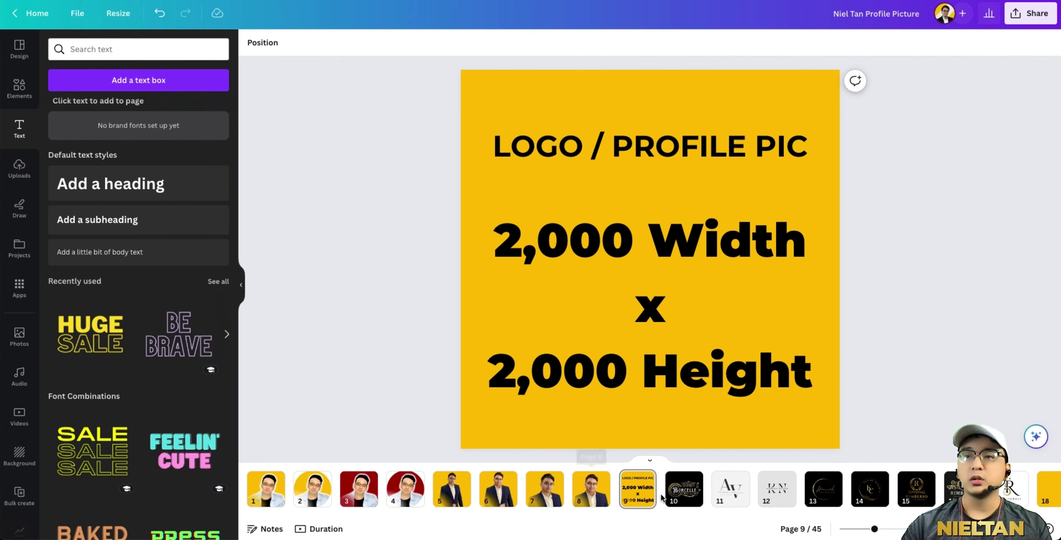
Step: Look through the sample logos on pages 10 to 16 of the profile picture design
left_click(681, 493)
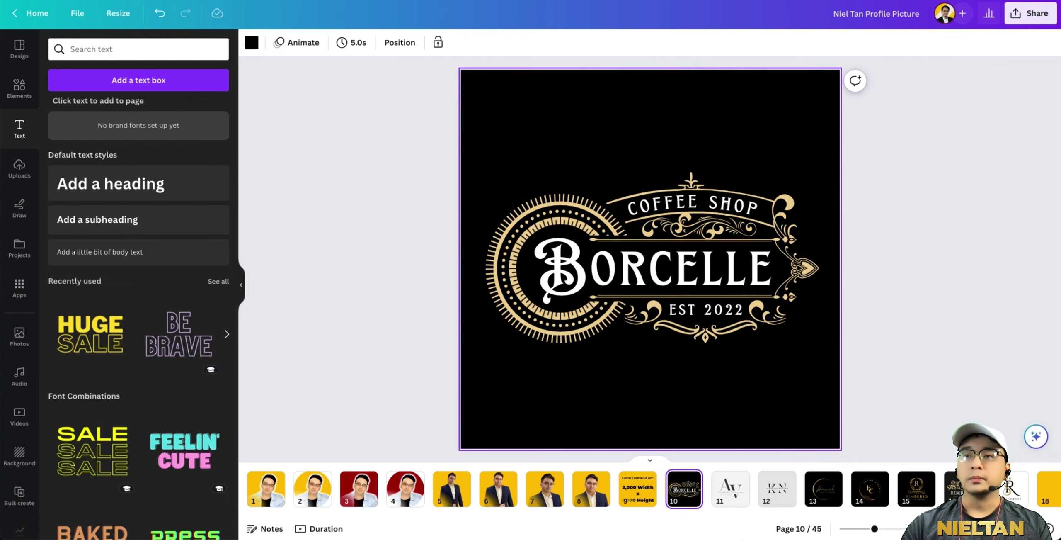
left_click(742, 490)
left_click(776, 491)
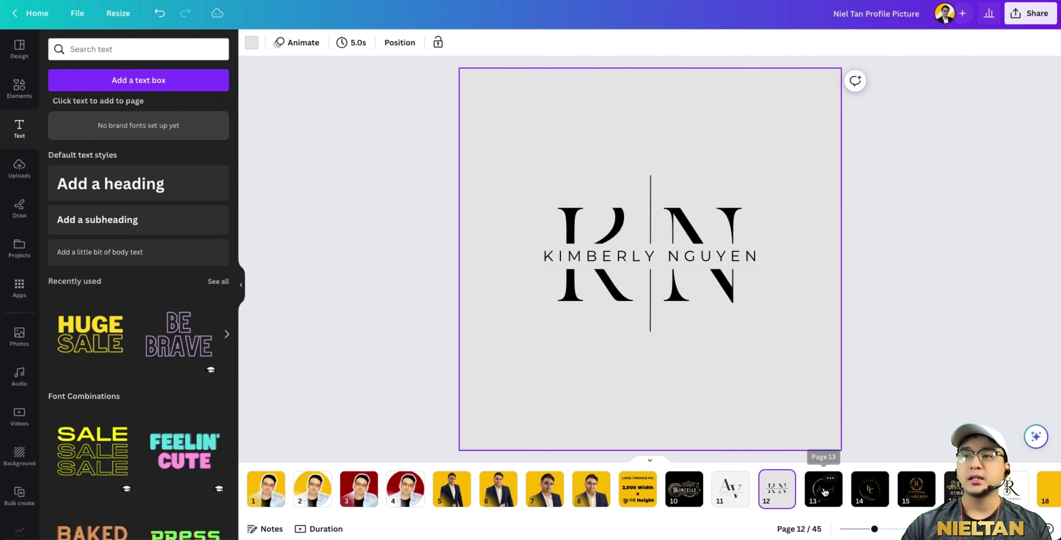
left_click(823, 491)
left_click(865, 493)
left_click(912, 491)
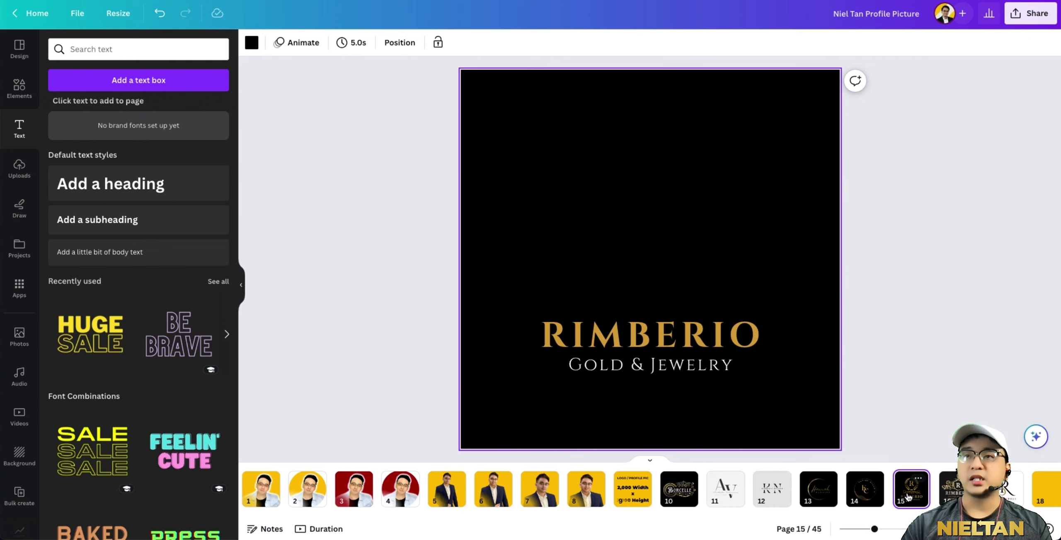
left_click(945, 492)
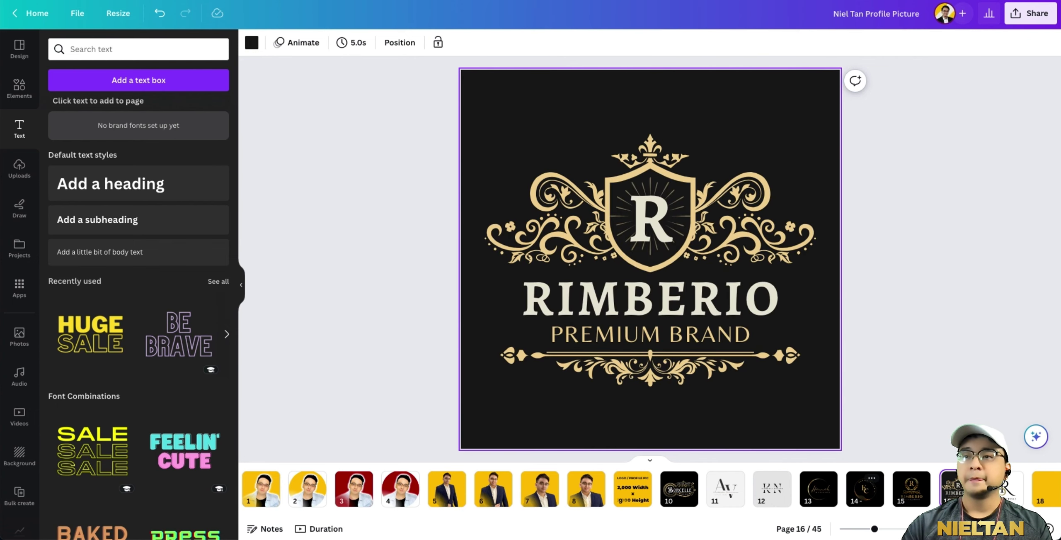
left_click(714, 492)
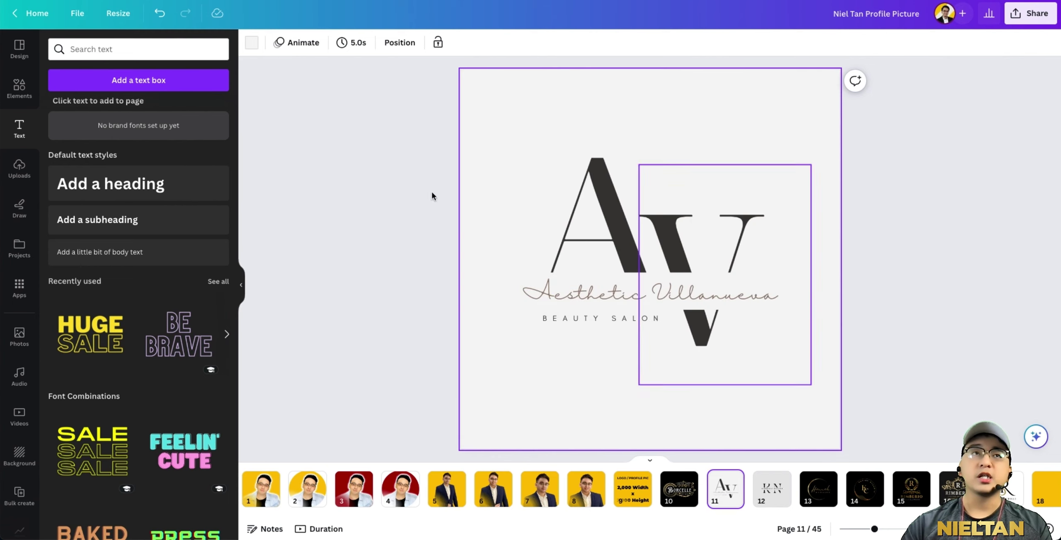
Step: Search the design templates for "logo" and browse the available logo designs
left_click(21, 57)
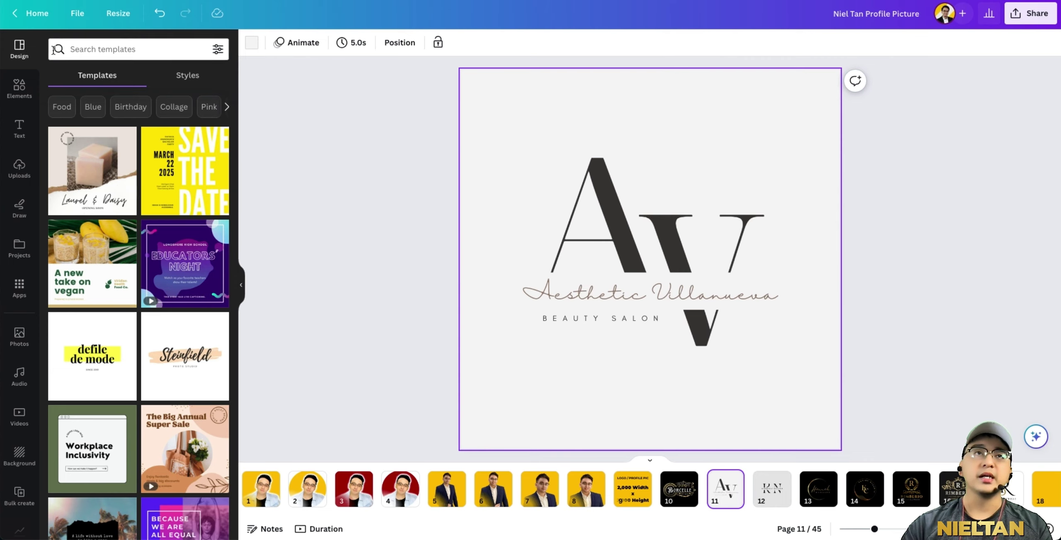
left_click(70, 49)
type("logo")
key("Return")
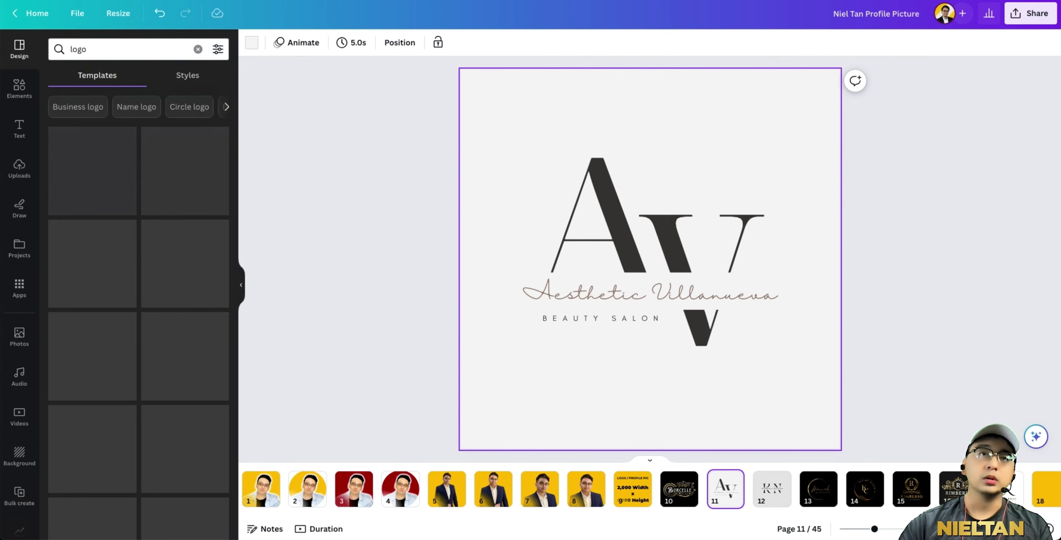
scroll(96, 470, "down", 10)
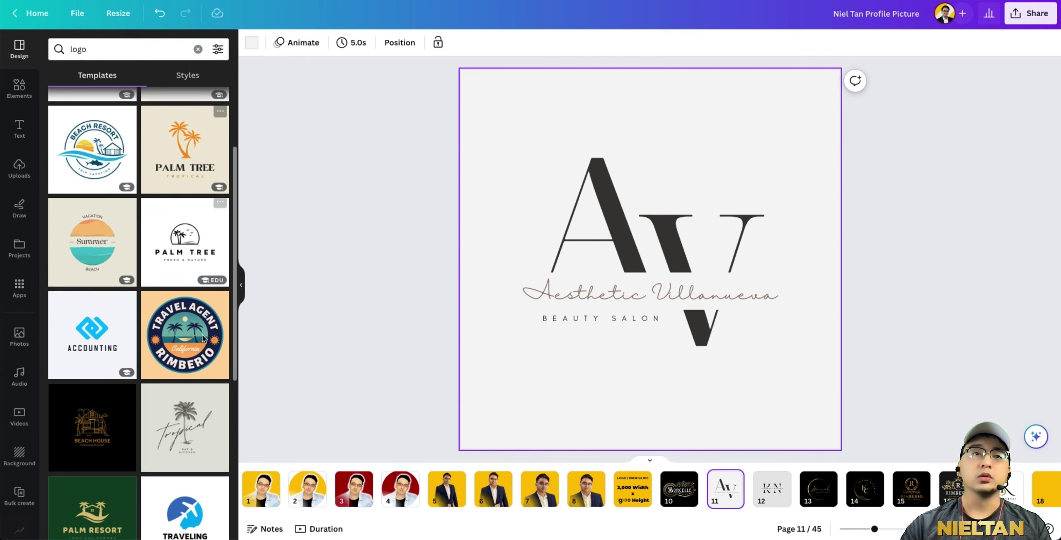
scroll(154, 345, "down", 10)
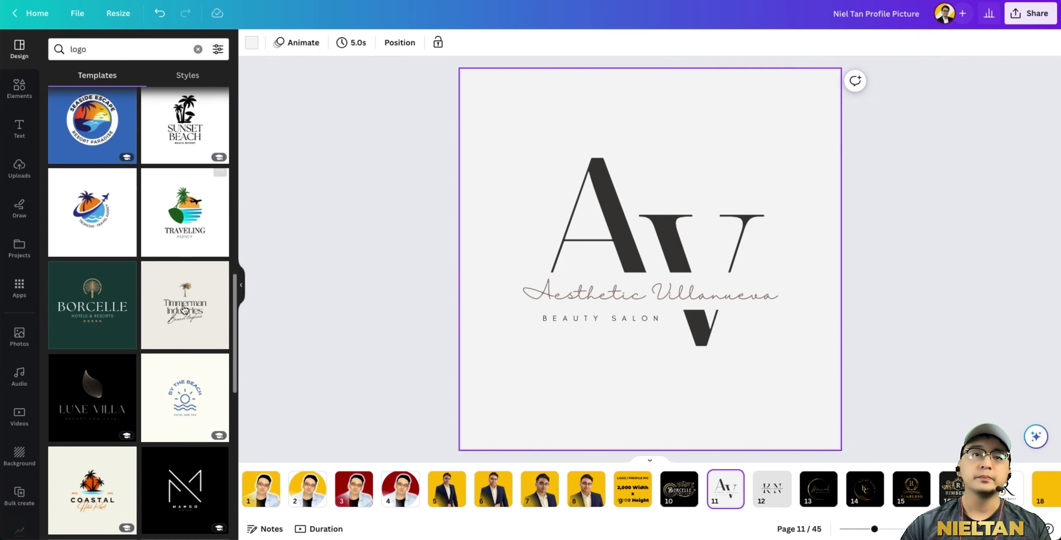
scroll(158, 343, "up", 20)
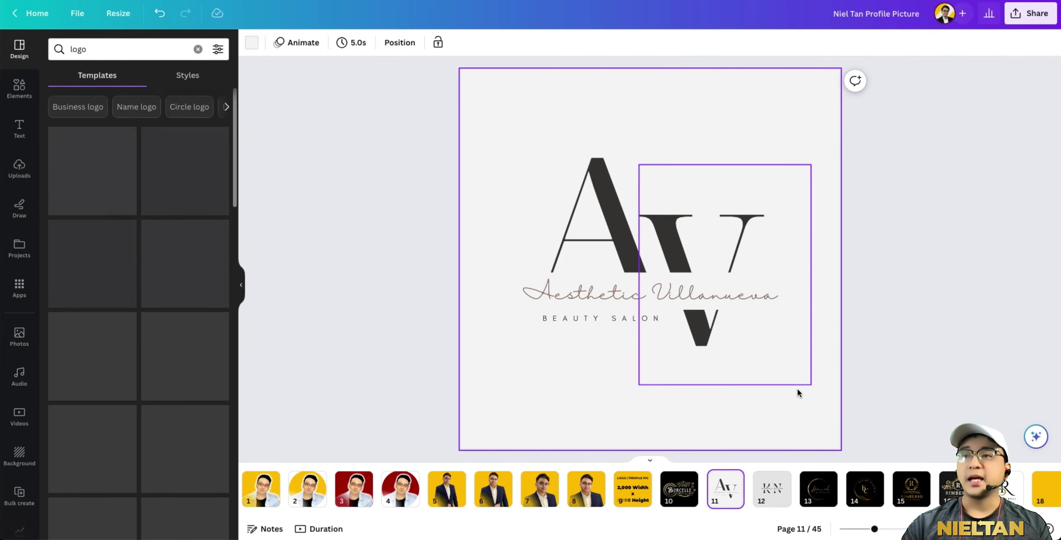
scroll(825, 439, "up", 2)
Step: On page 11, change the logo's "BEAUTY SALON" tagline to "ARTIFICIAL" and its script name to "AI Technology"
left_click(777, 485)
left_click(733, 496)
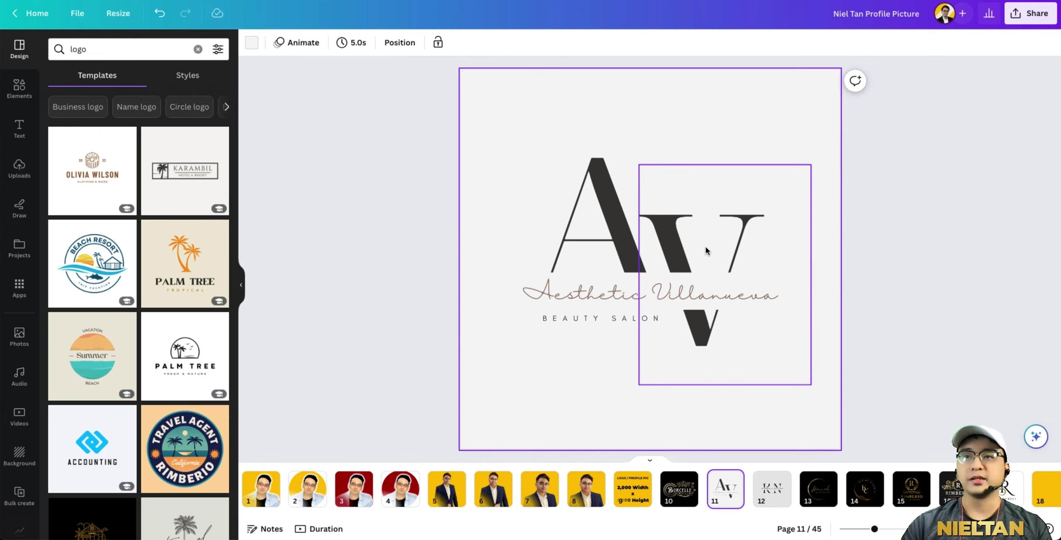
left_click(607, 314)
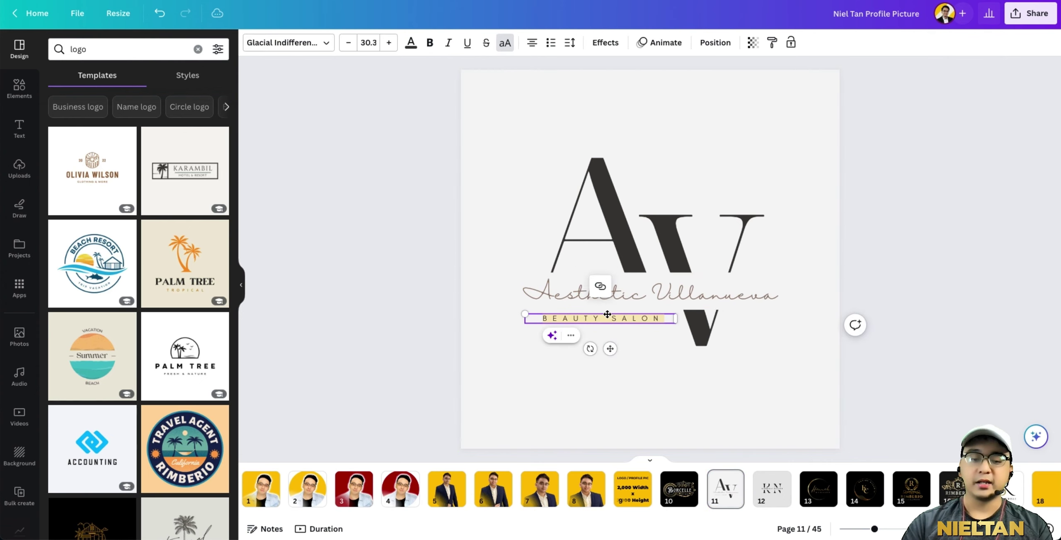
type("ARI")
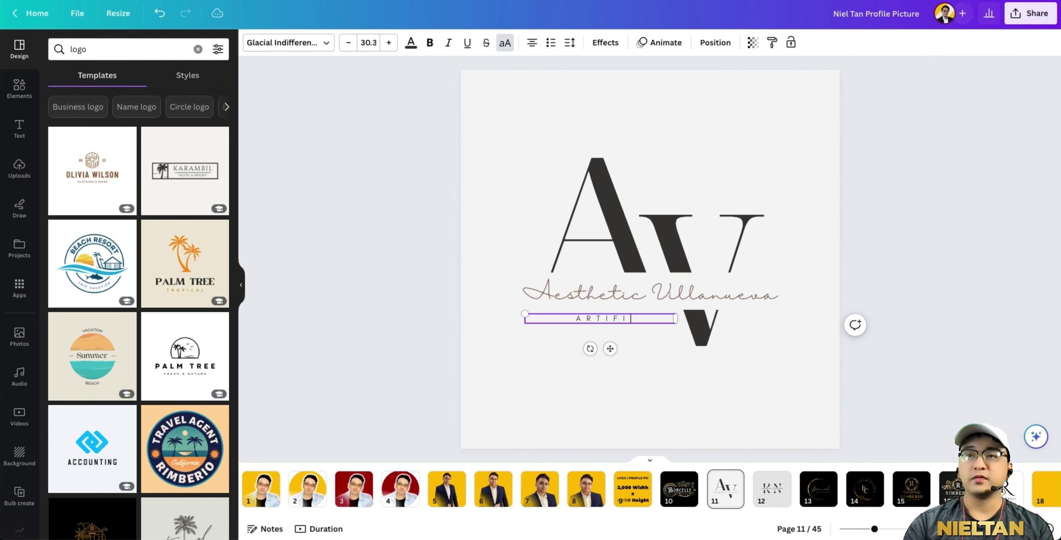
left_click(654, 290)
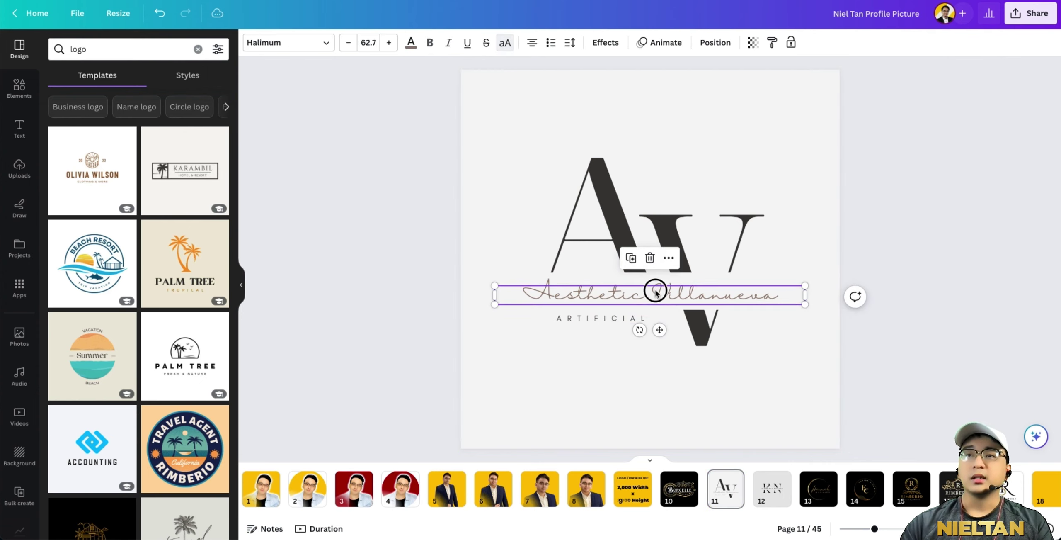
left_click(655, 290)
type("AI")
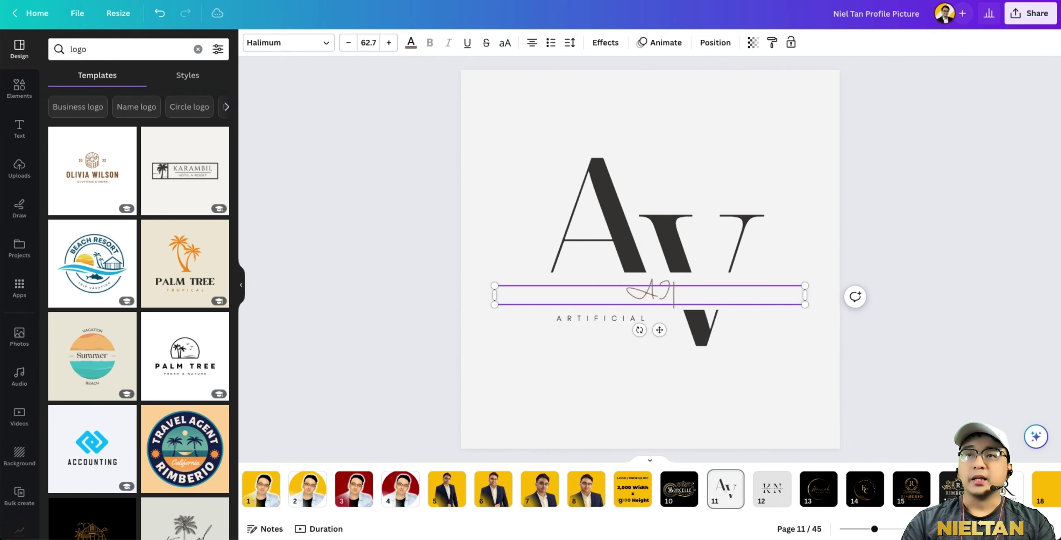
type(" Technology")
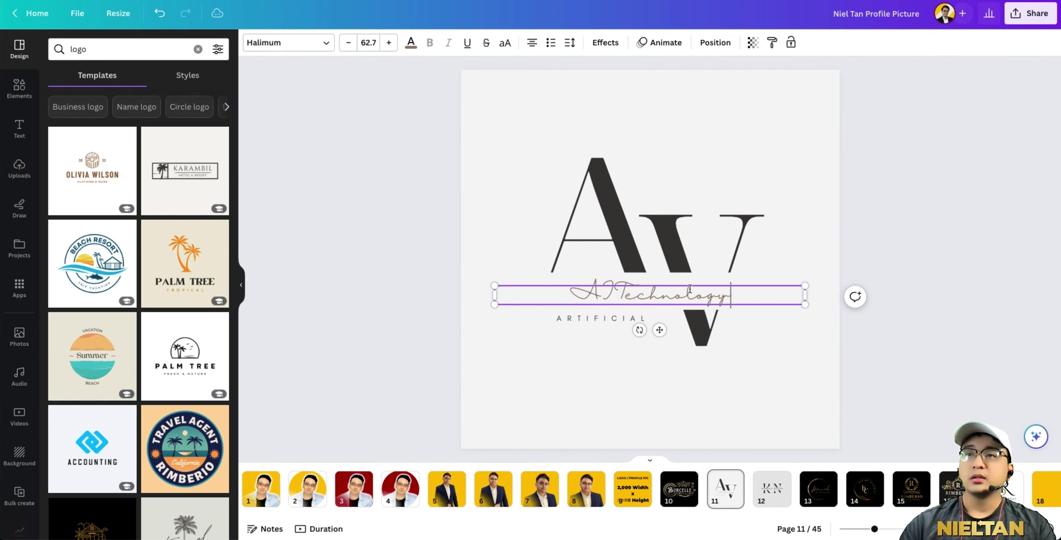
Step: Replace the logo's large letter V with a T, keeping the letter A beside it
left_click(736, 244)
left_click(736, 244)
type("T")
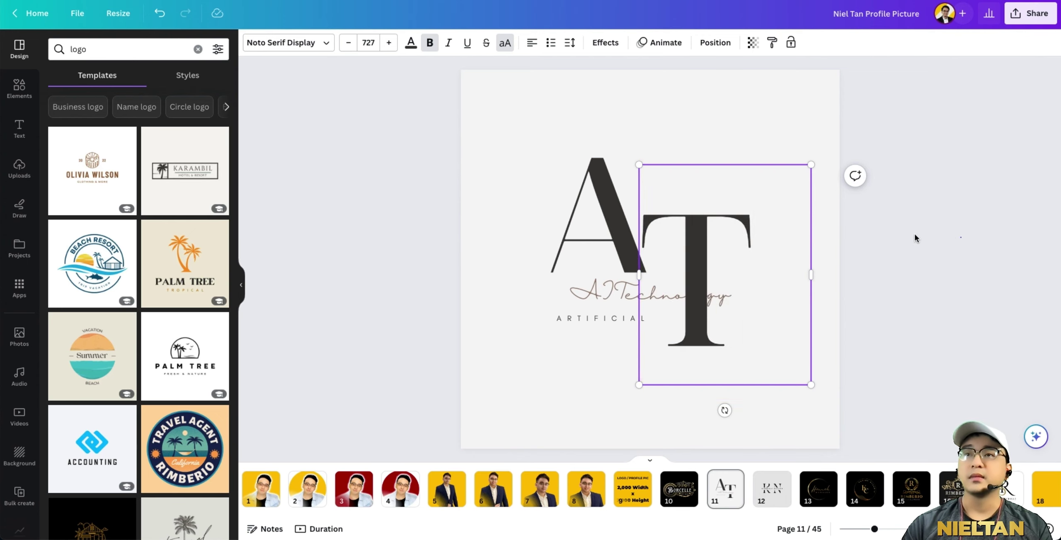
left_click(956, 254)
left_click(578, 220)
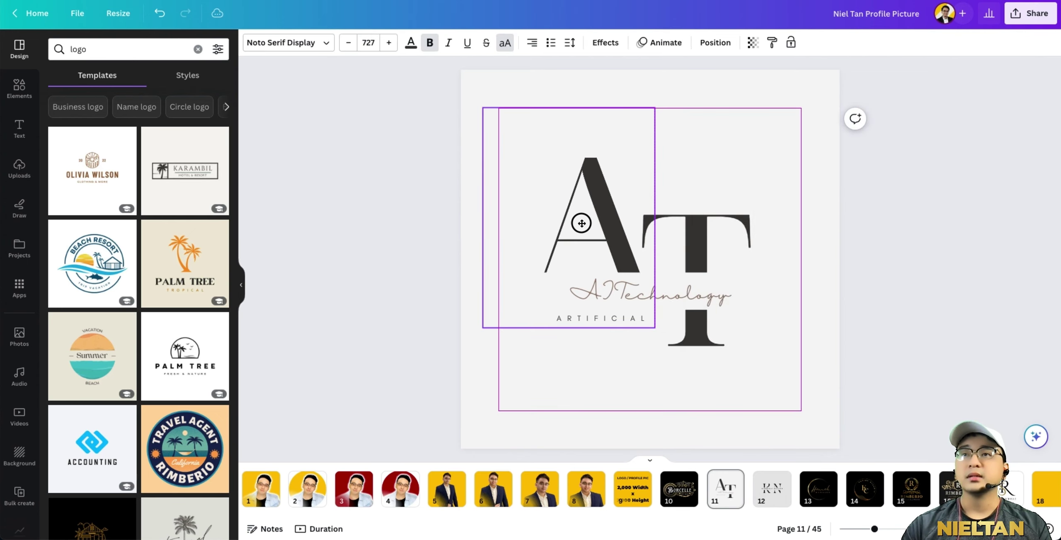
left_click(910, 265)
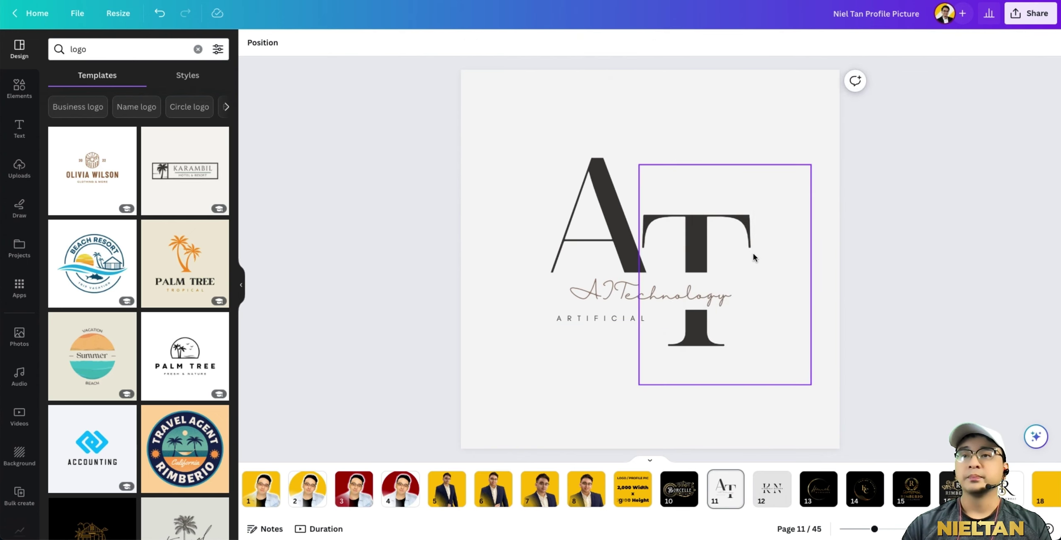
Step: Download only the current page, page 11, of the logo design as a PNG
left_click(1024, 15)
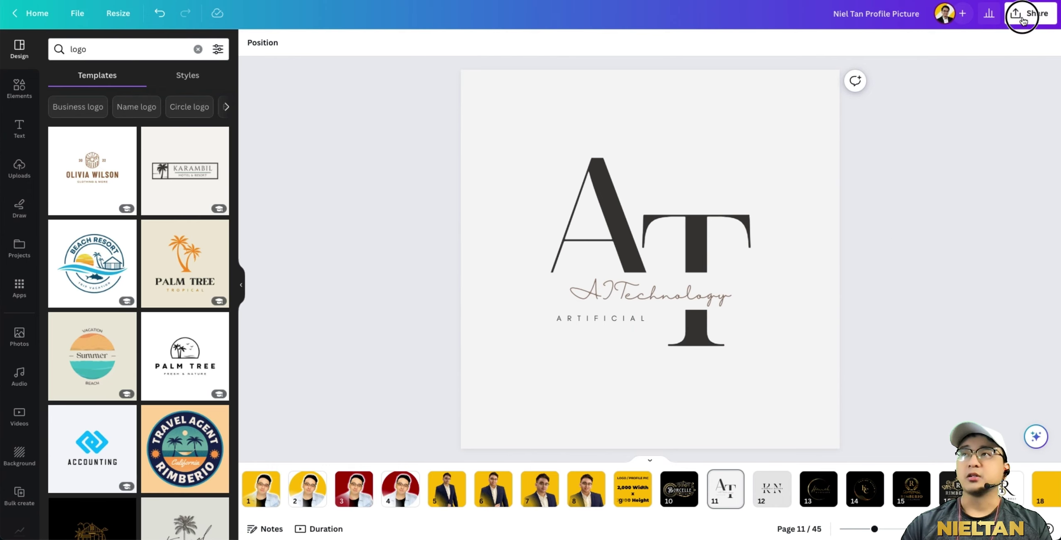
left_click(892, 296)
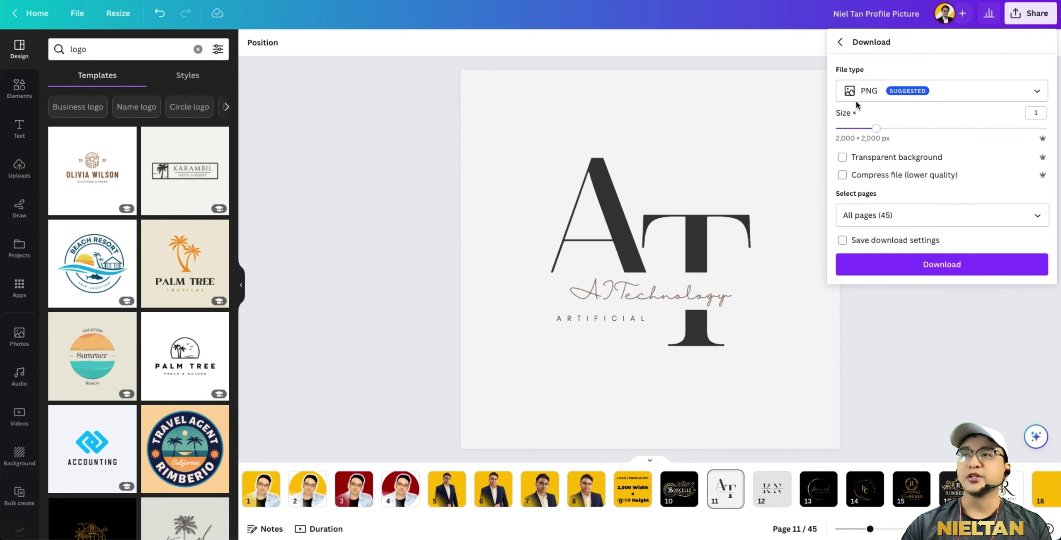
left_click(883, 215)
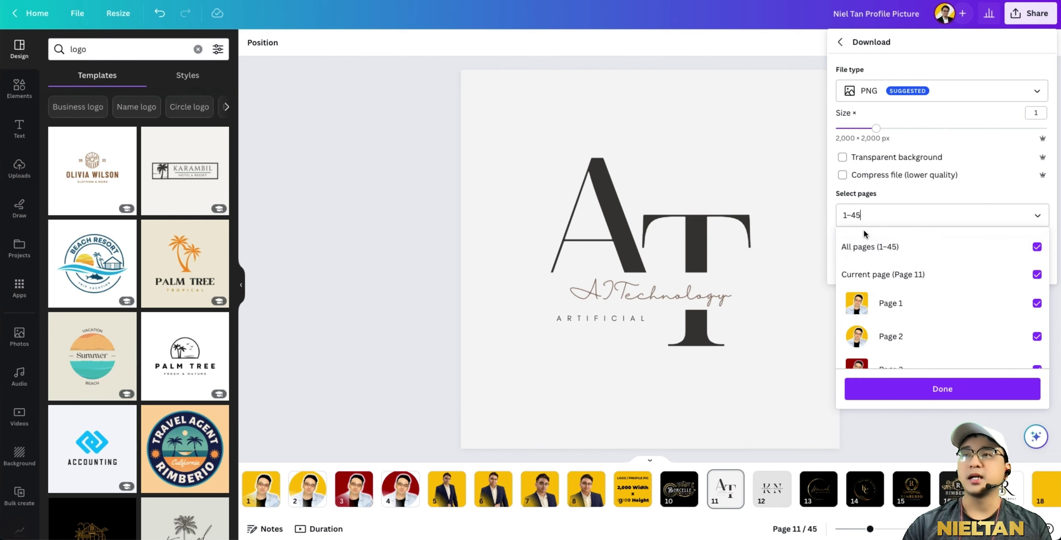
left_click(884, 251)
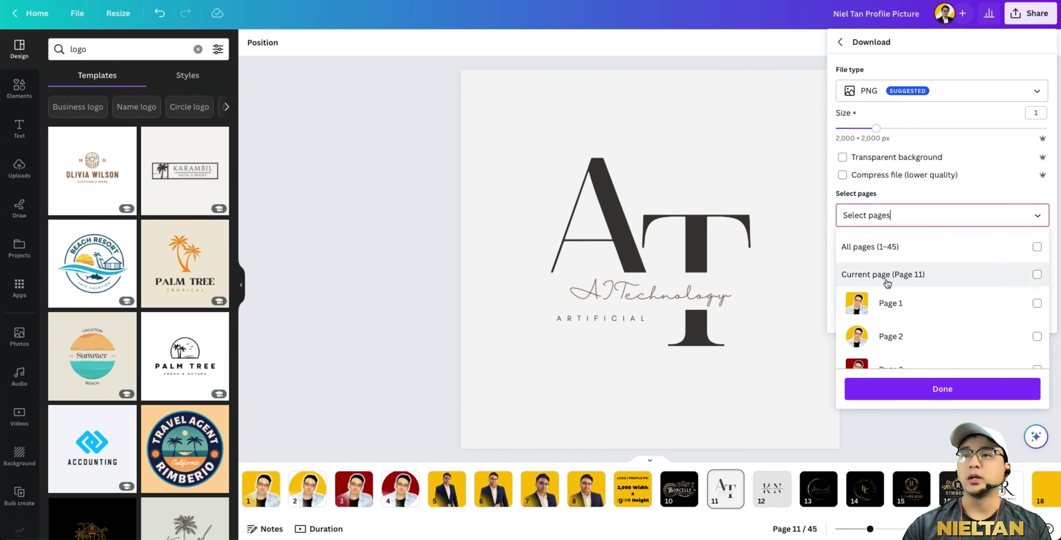
left_click(909, 275)
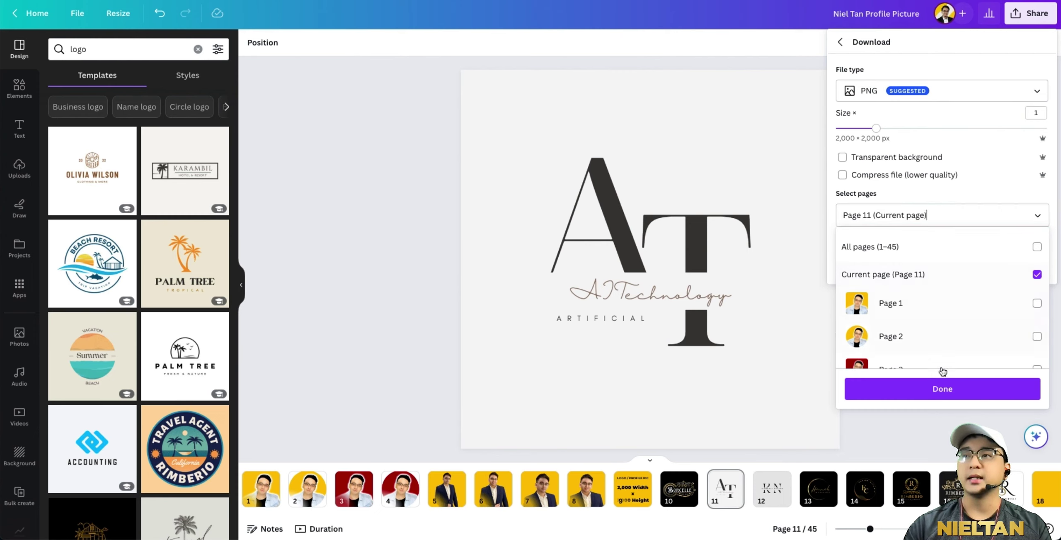
left_click(941, 388)
left_click(937, 265)
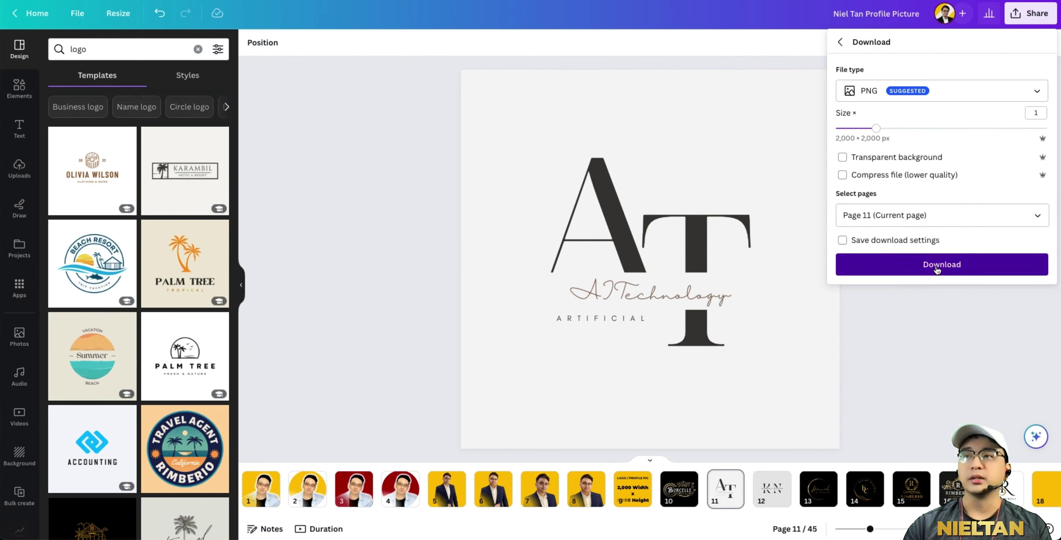
Step: Switch to the Facebook Page setup and add the downloaded logo as the profile picture
left_click(400, 0)
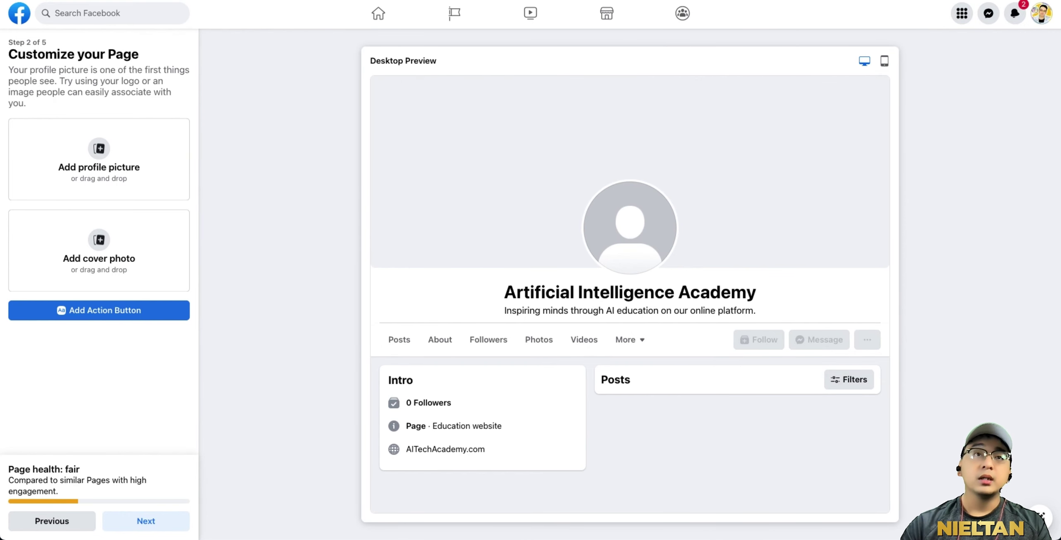
left_click(50, 429)
left_click_drag(50, 429, 116, 153)
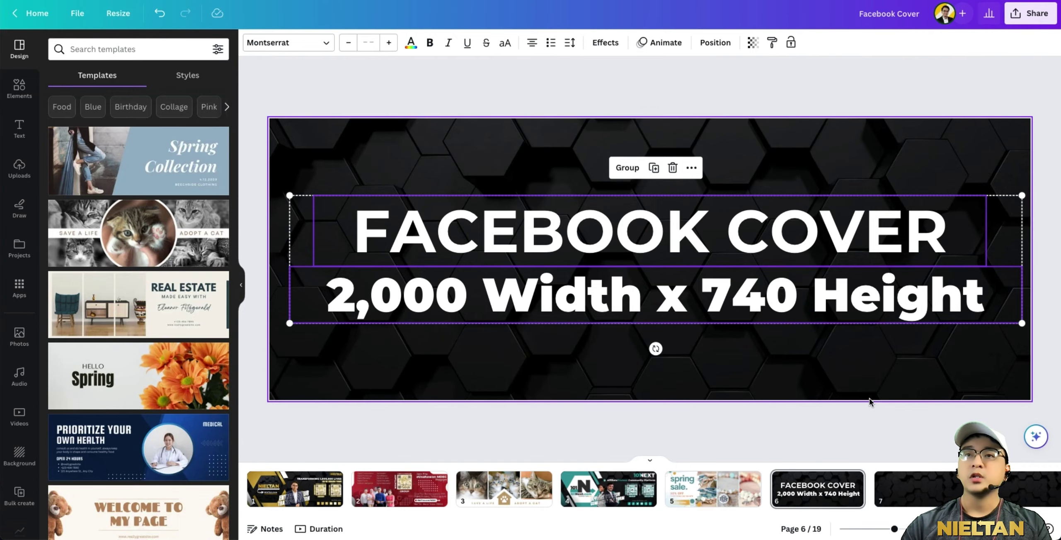
Step: Return to Canva, set the custom design size to 2000 × 740 px for the Facebook cover, and create the new design
left_click(869, 398)
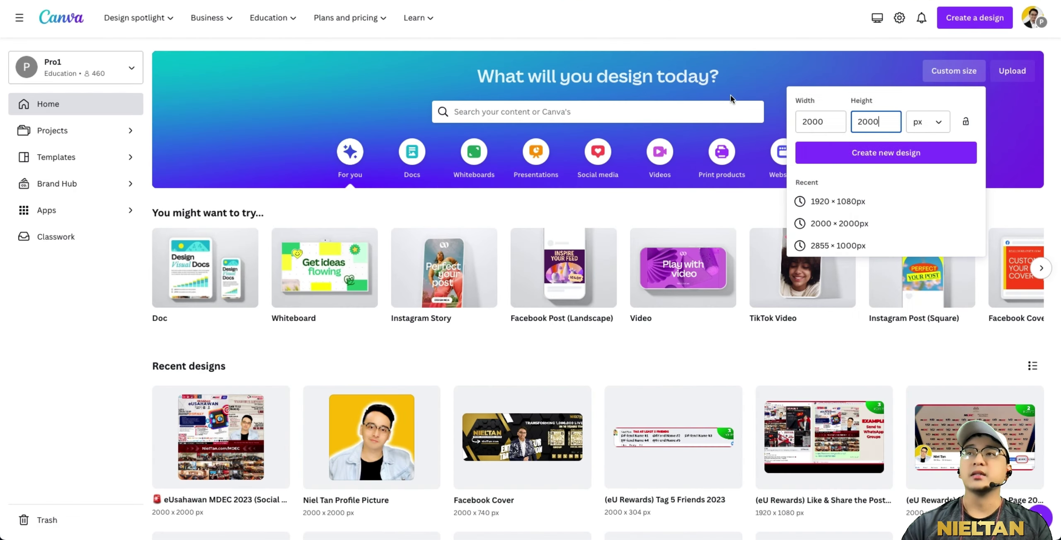
left_click(804, 124)
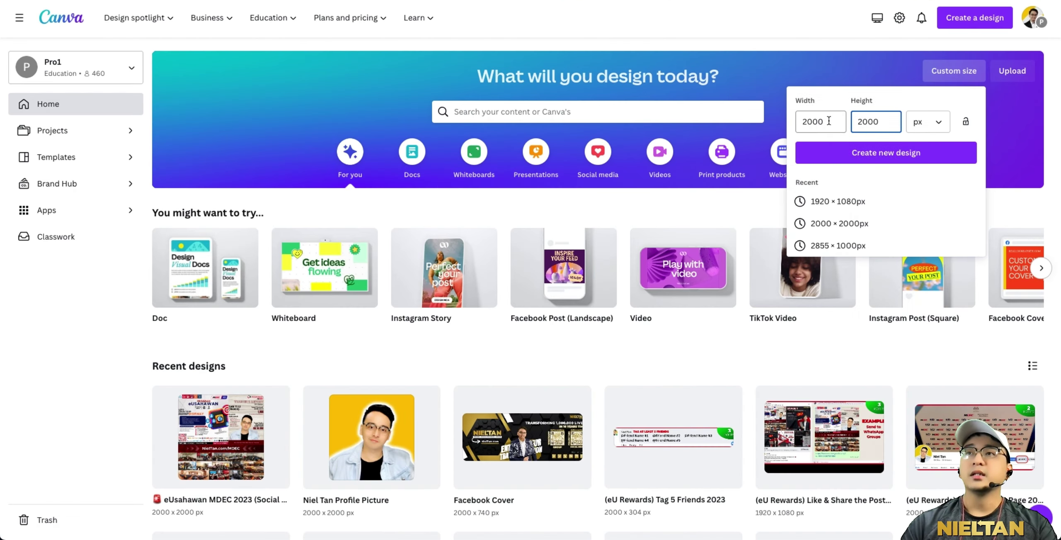
key("Tab")
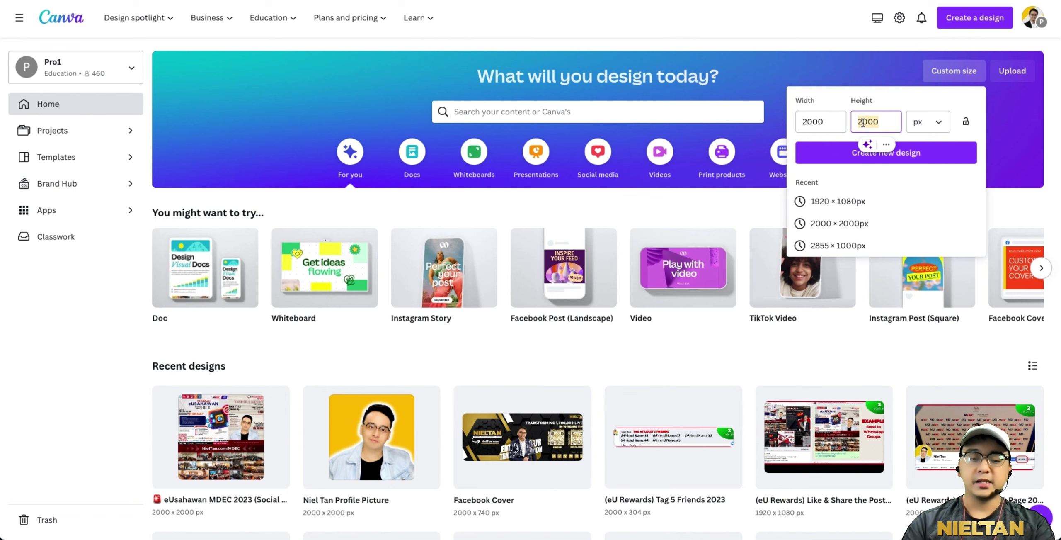
type("740")
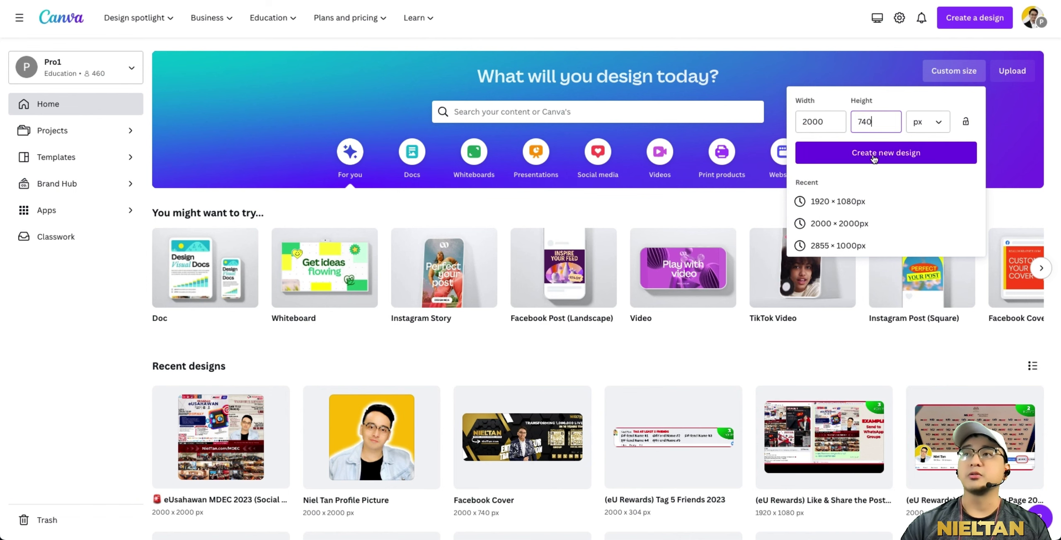
left_click(894, 159)
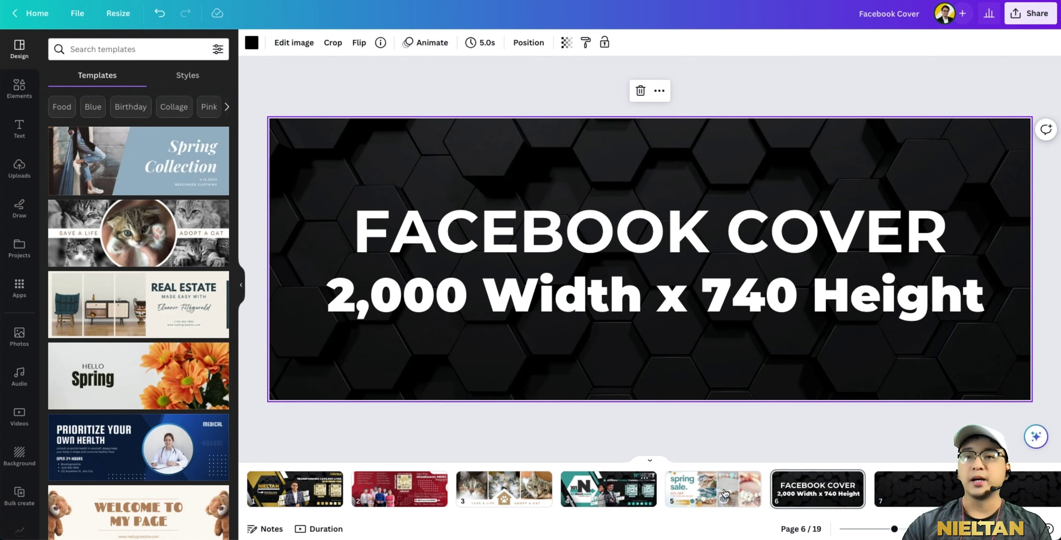
Step: Look through the existing Facebook cover examples on pages 1 to 5 of the design
left_click(288, 498)
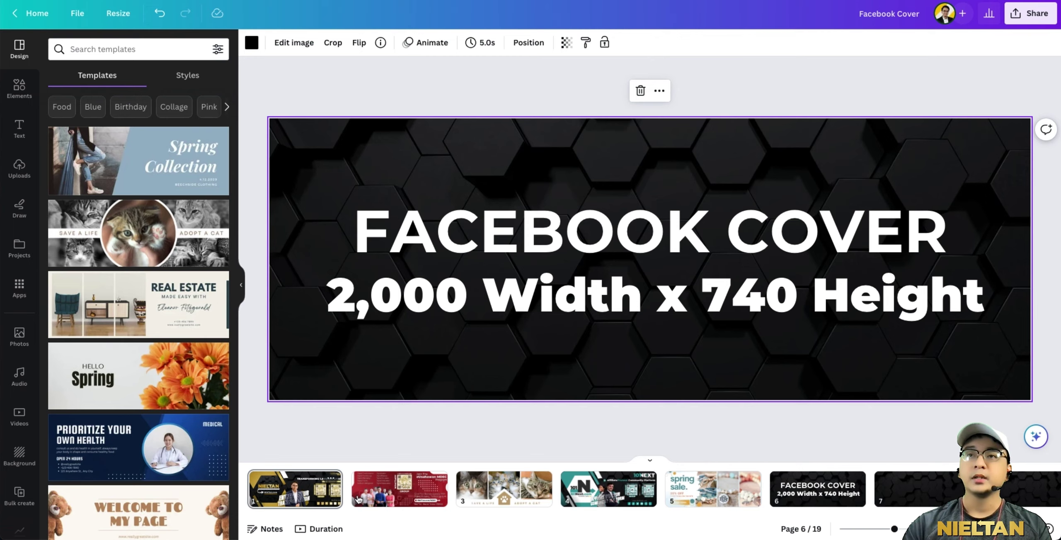
left_click(411, 492)
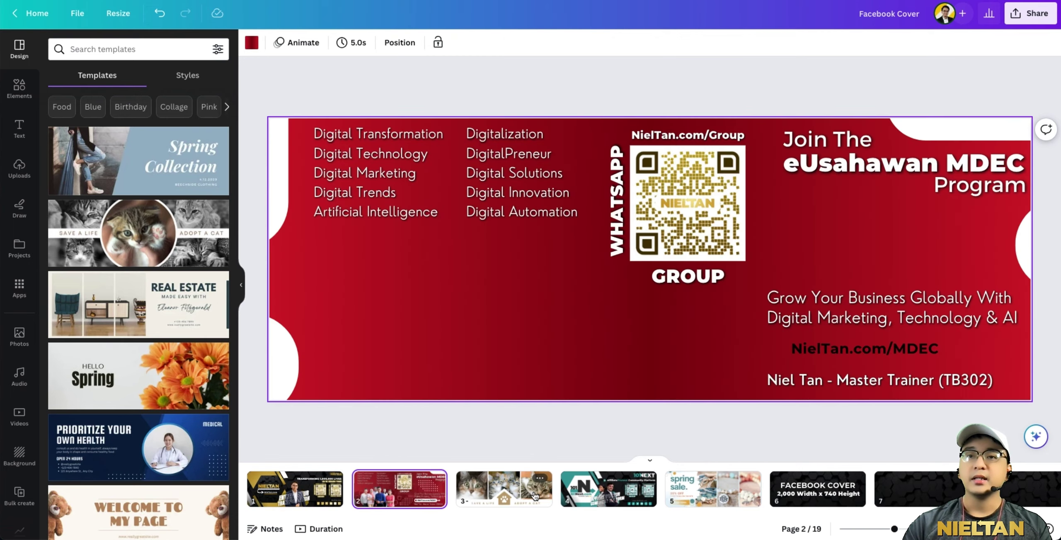
left_click(534, 495)
left_click(609, 494)
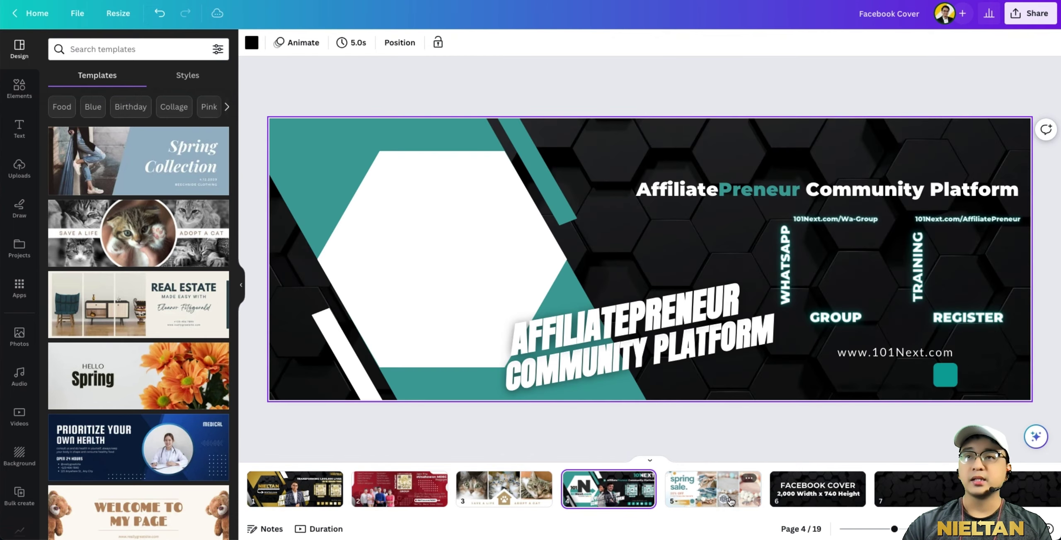
left_click(731, 502)
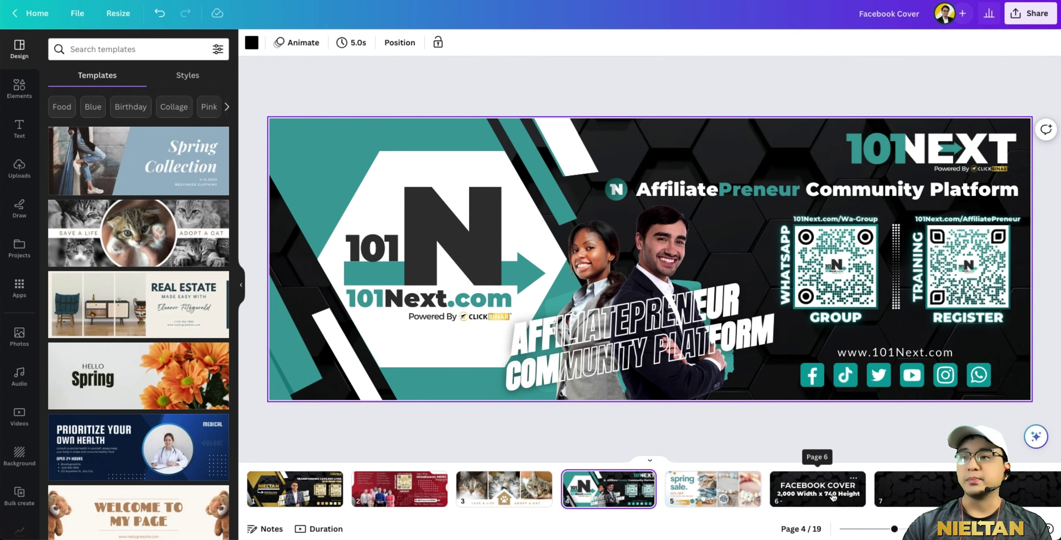
Step: Search the templates for technology and apply the white and blue Digital Marketing template to the blank page 7
left_click(894, 493)
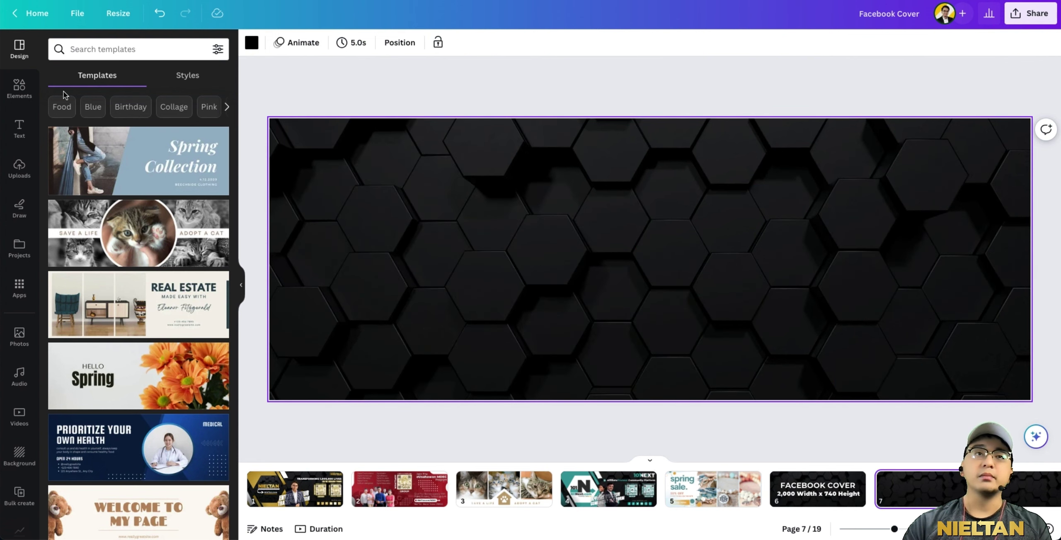
scroll(160, 311, "down", 2)
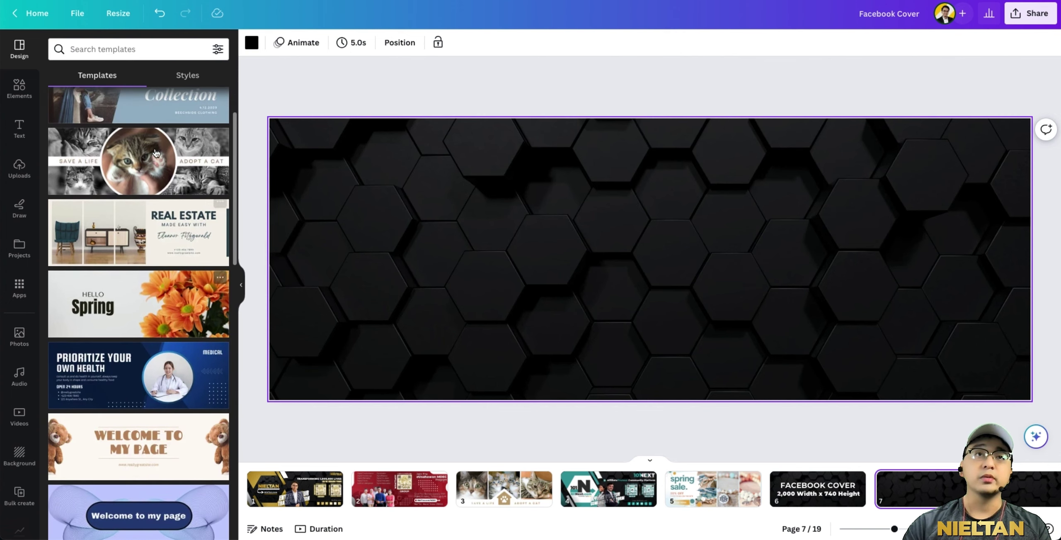
scroll(200, 183, "down", 2)
scroll(198, 226, "down", 2)
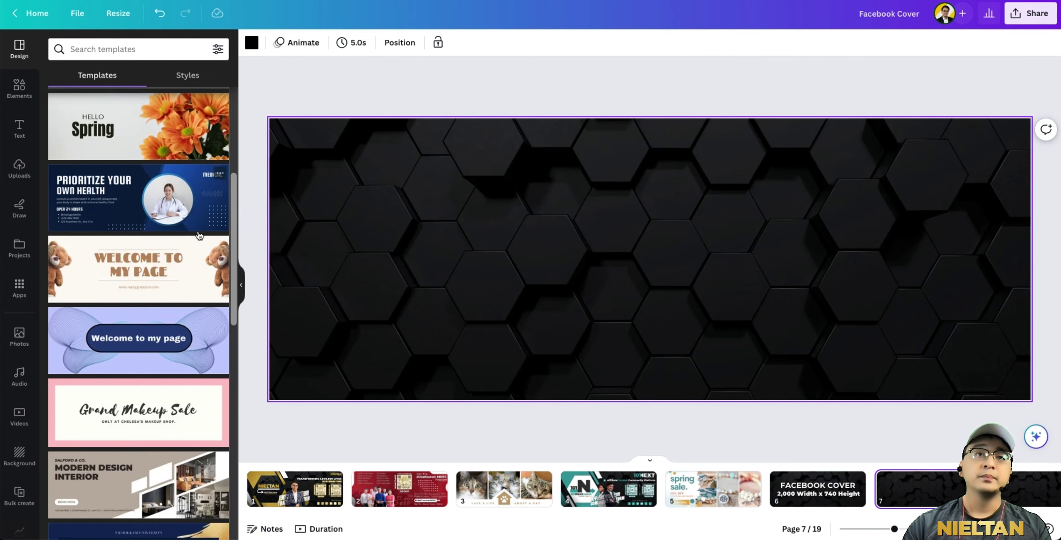
scroll(153, 278, "down", 10)
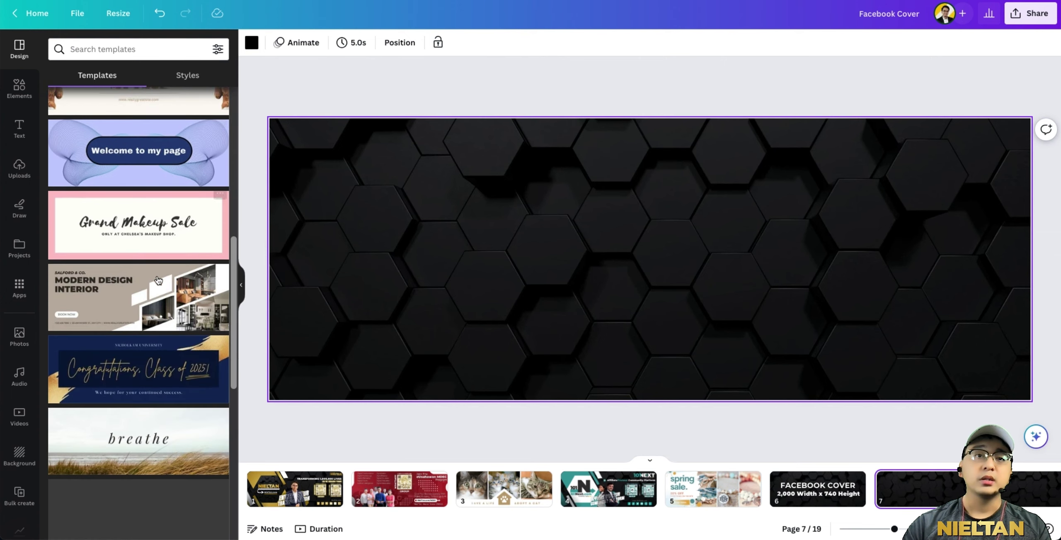
left_click(133, 49)
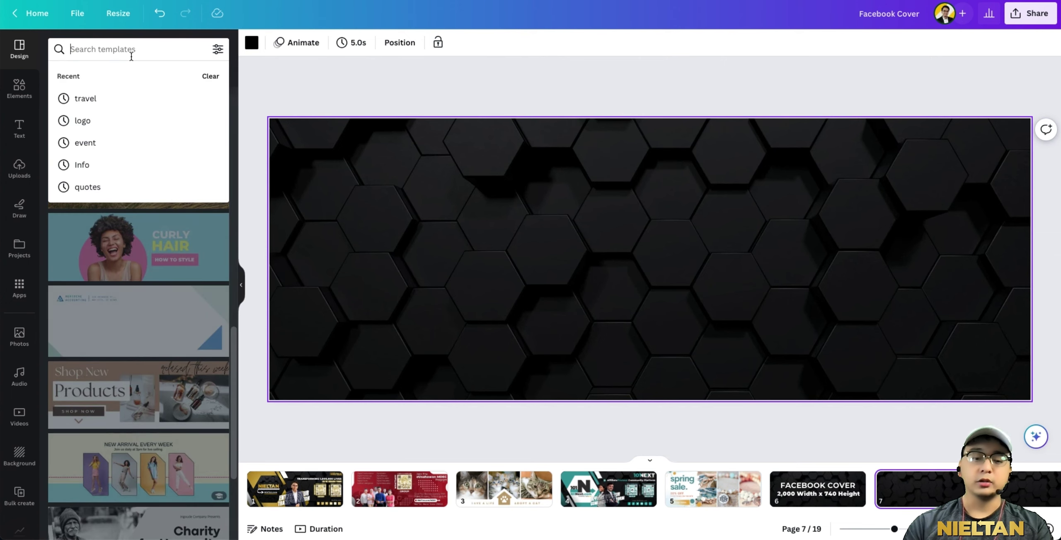
type("technology")
key("Return")
scroll(154, 233, "down", 5)
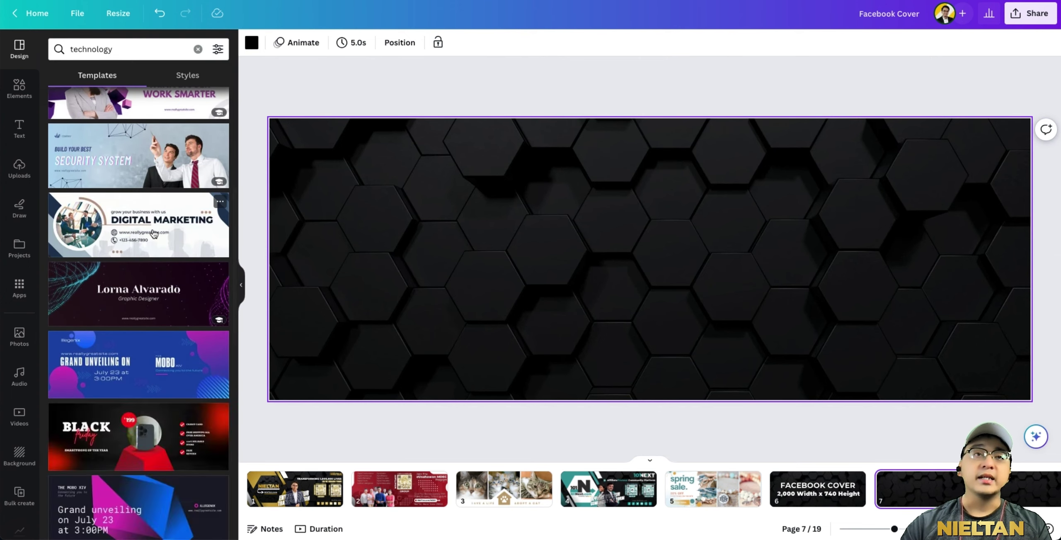
left_click(145, 228)
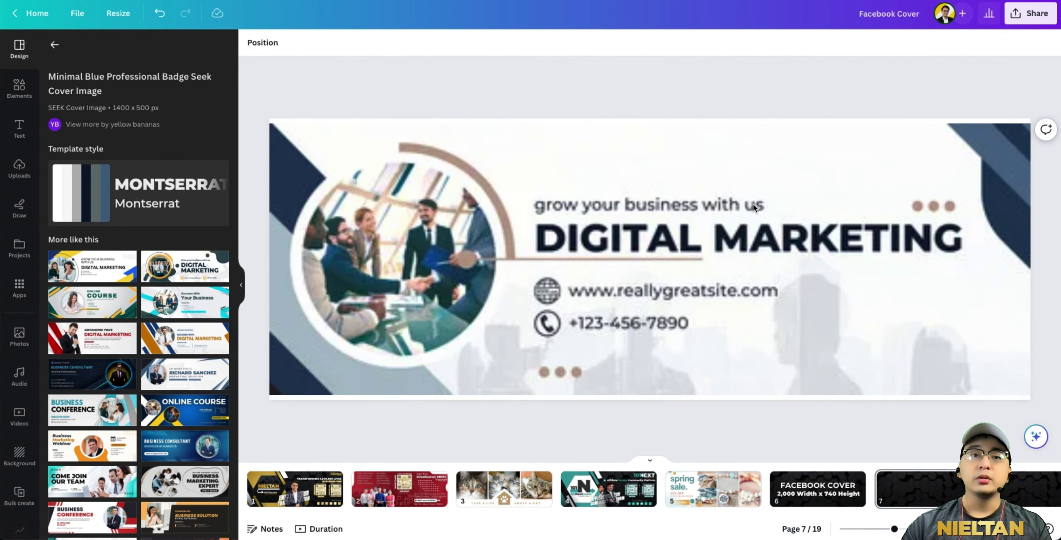
Step: Replace the cover heading with ARTIFICIAL INTELLIGENCE and scale the text down so it fits on one line
left_click(838, 229)
left_click(791, 237)
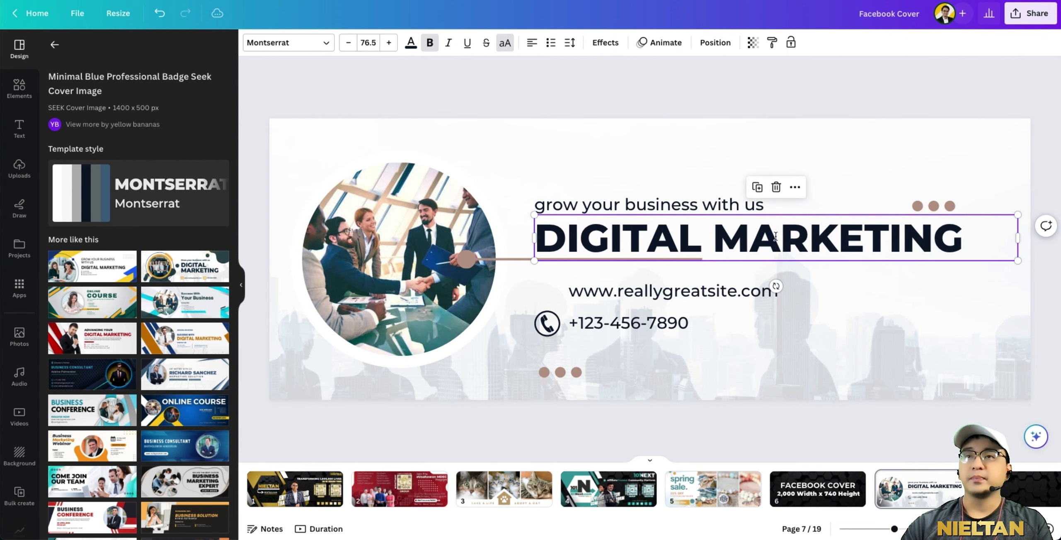
left_click(792, 237)
type("ARTIFICIAL INLTE")
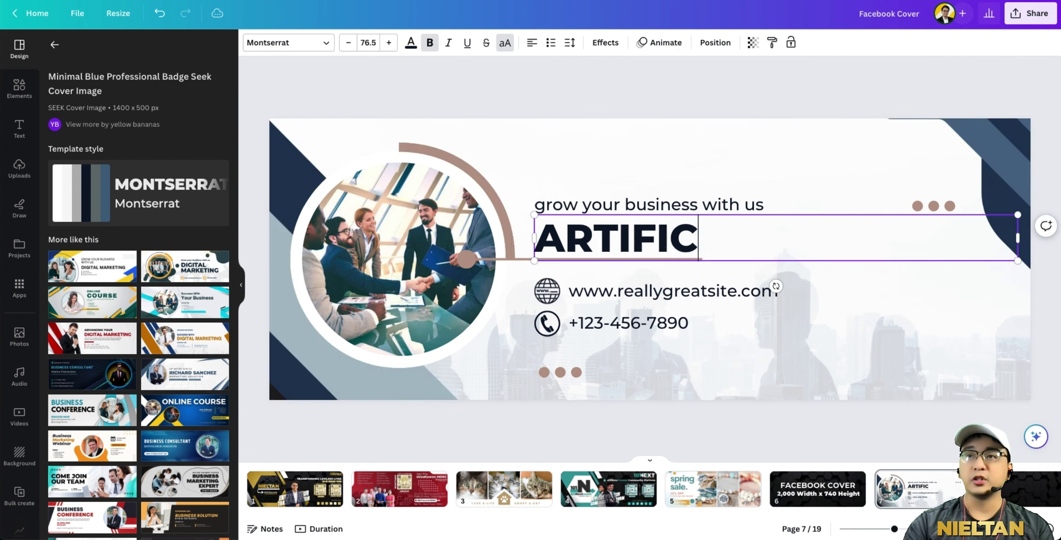
key("BackSpace")
key("BackSpace")
key("BackSpace")
type("TEL")
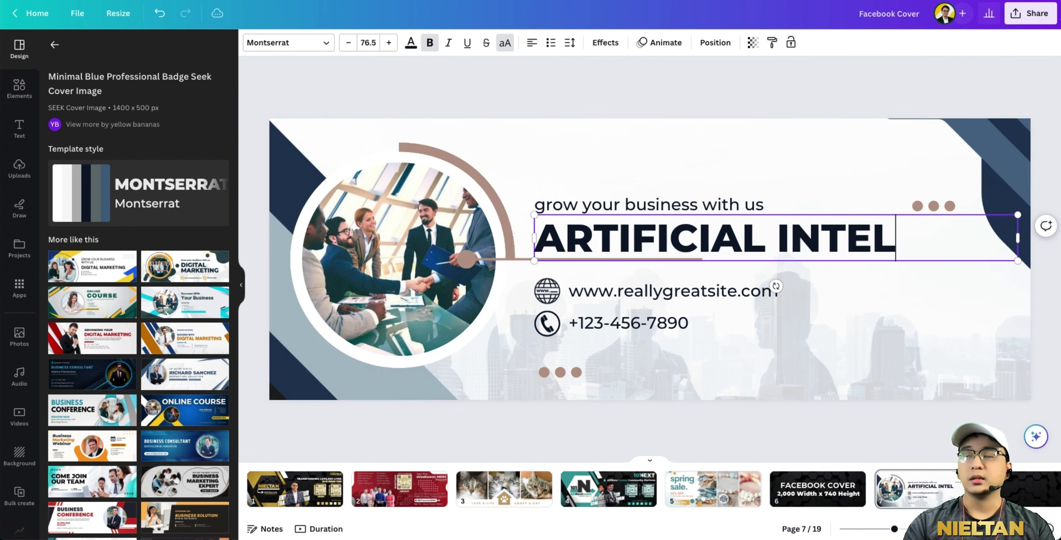
type("LIGENVE")
key("BackSpace")
key("BackSpace")
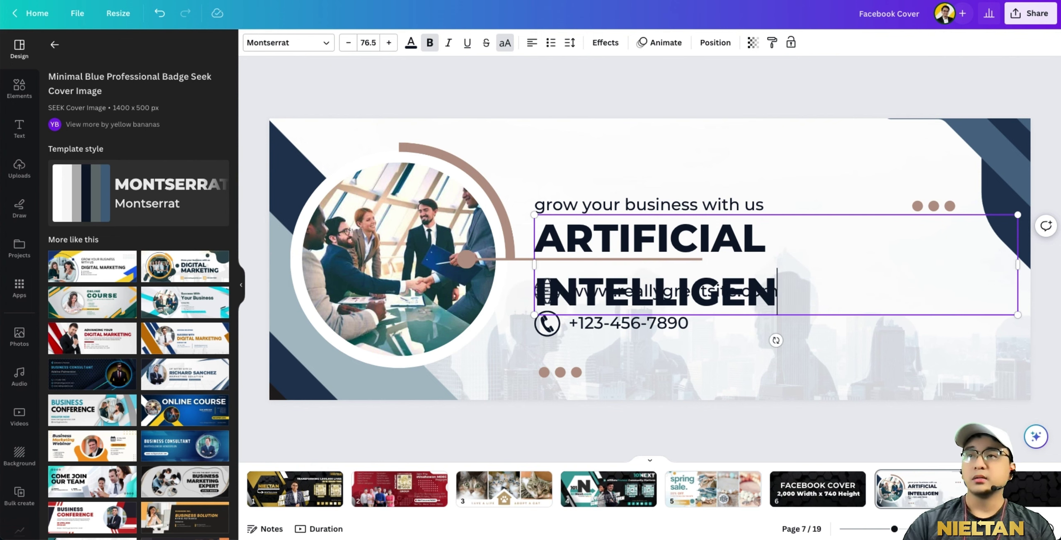
type("CE")
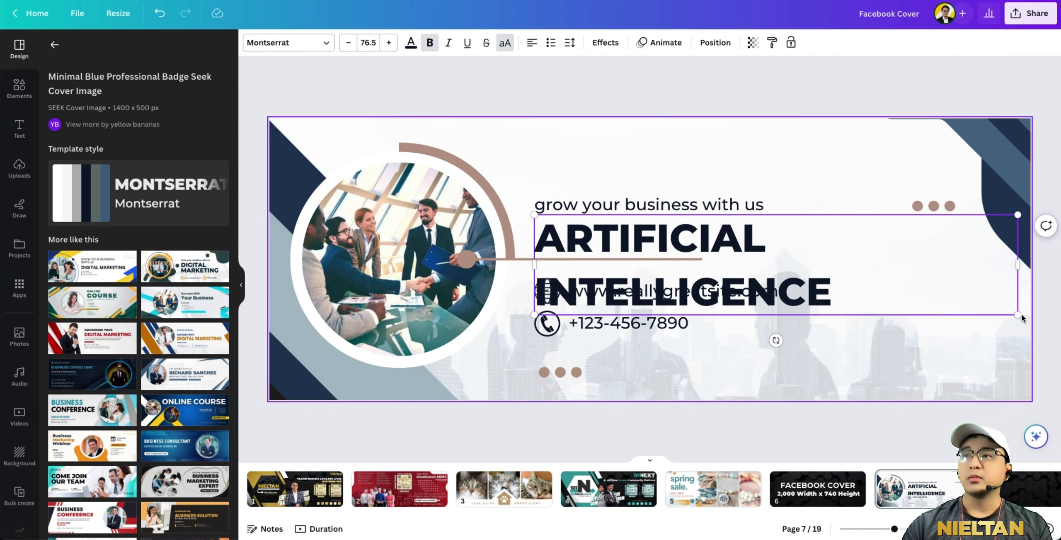
left_click_drag(1016, 314, 978, 246)
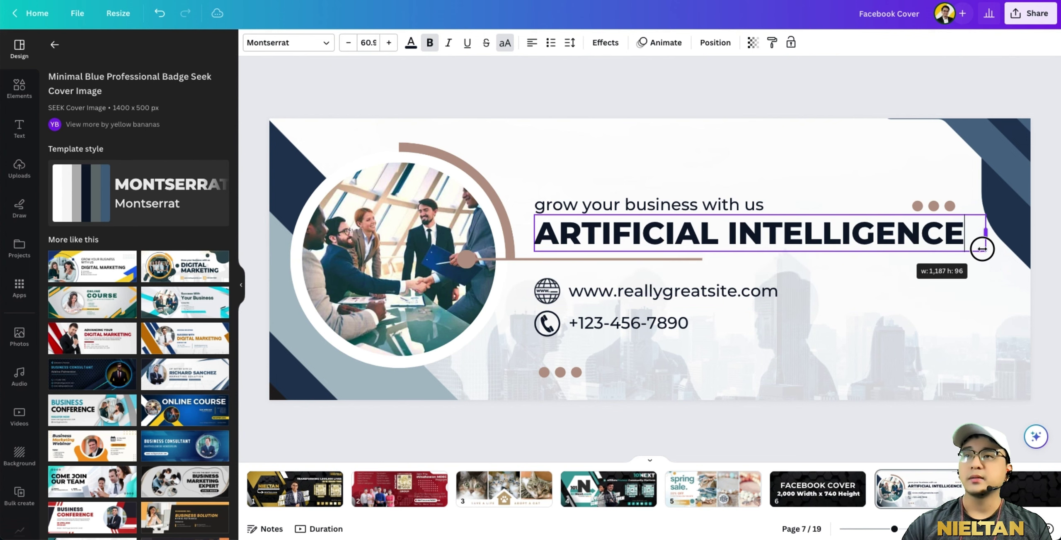
left_click(983, 296)
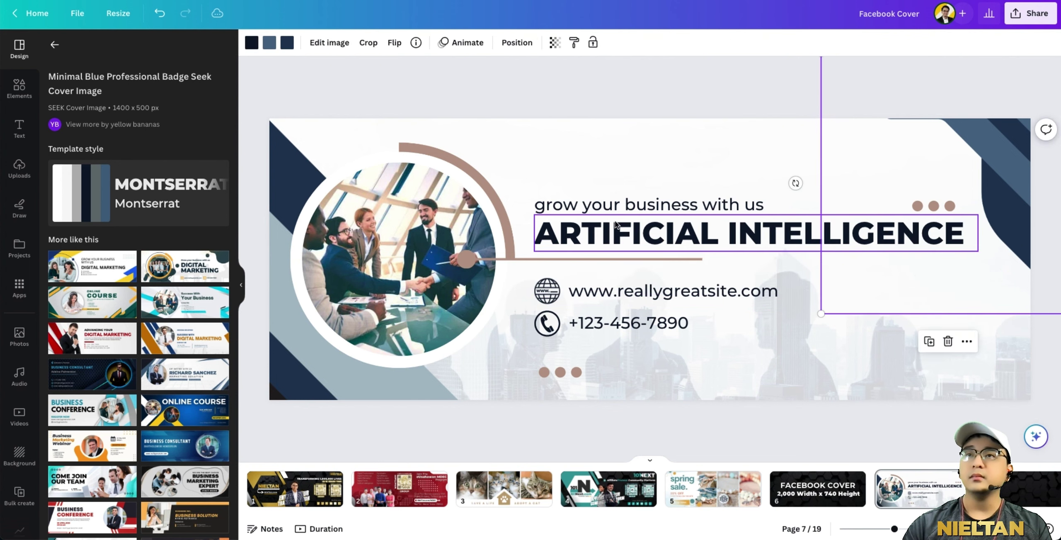
Step: Change the line above the heading to "Leverage on" and select the reallygreatsite part of the web address for editing
double_click(699, 207)
type("Levea")
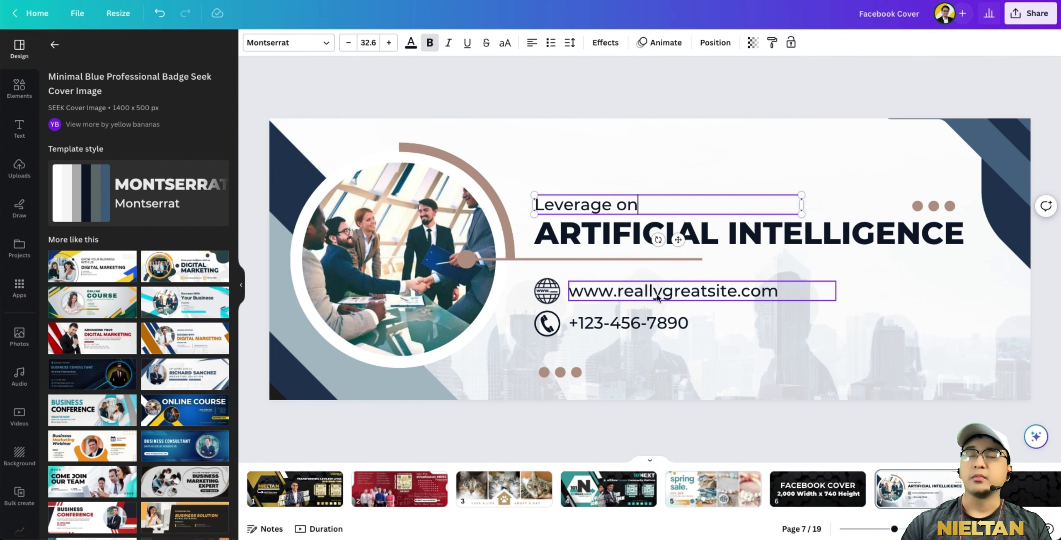
left_click(674, 292)
double_click(673, 292)
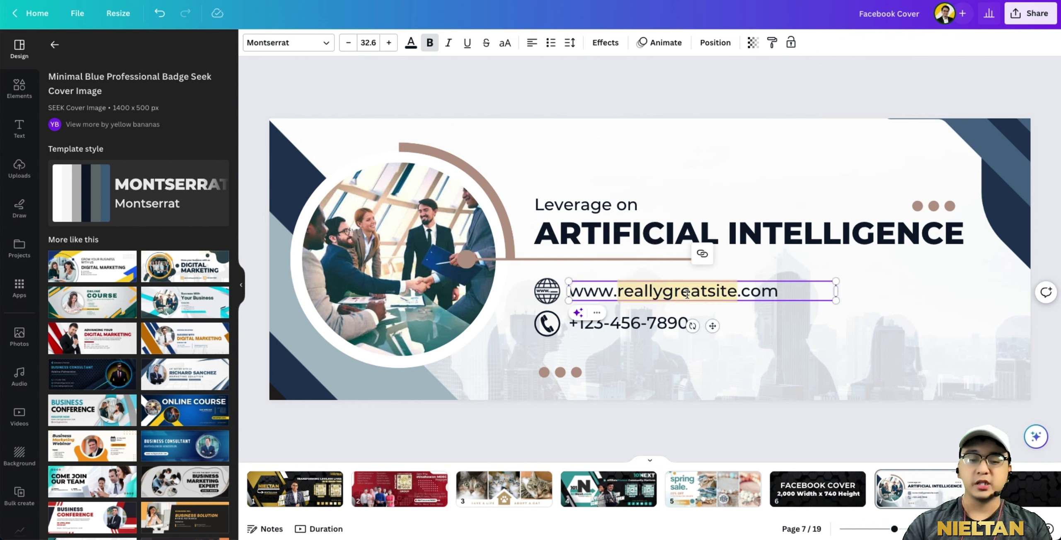
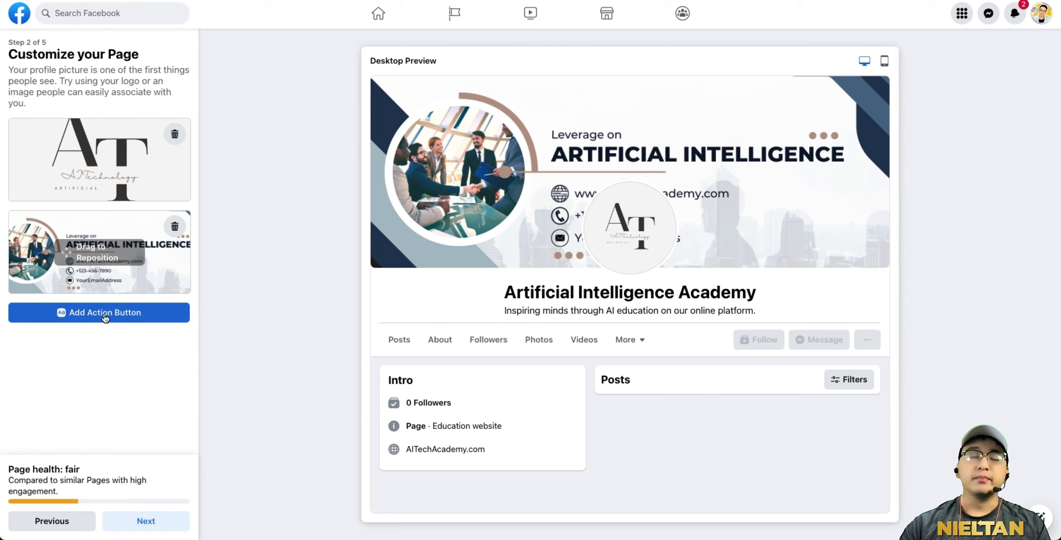
Step: Add a Send message action button using the Page's Messenger, save it, and continue past the customization step
left_click(105, 315)
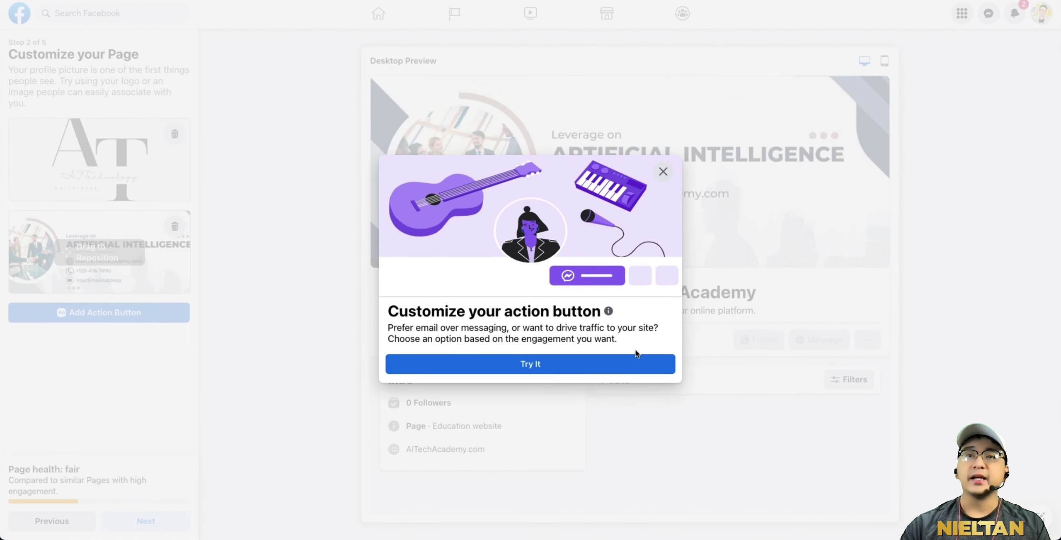
left_click(547, 363)
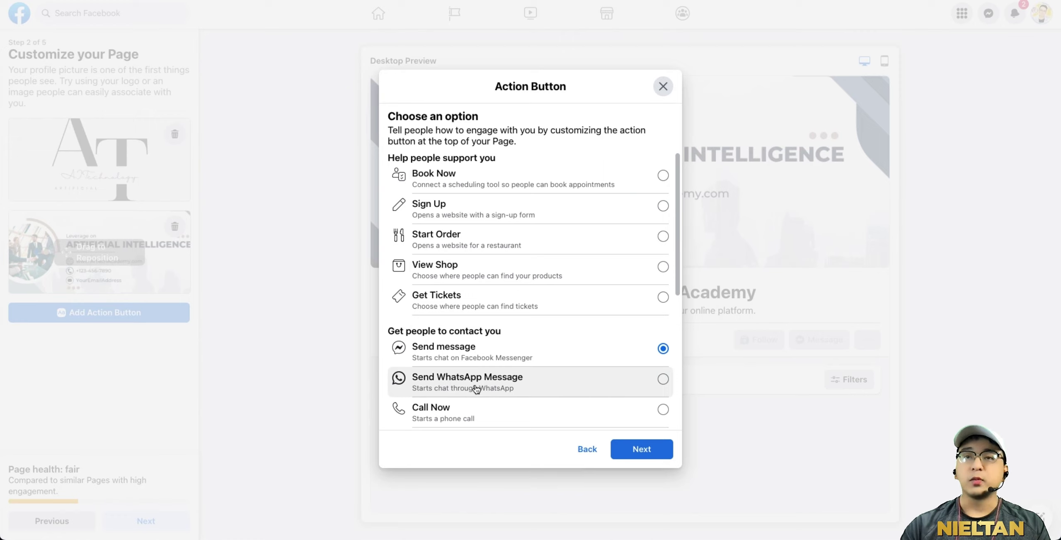
scroll(511, 412, "down", 2)
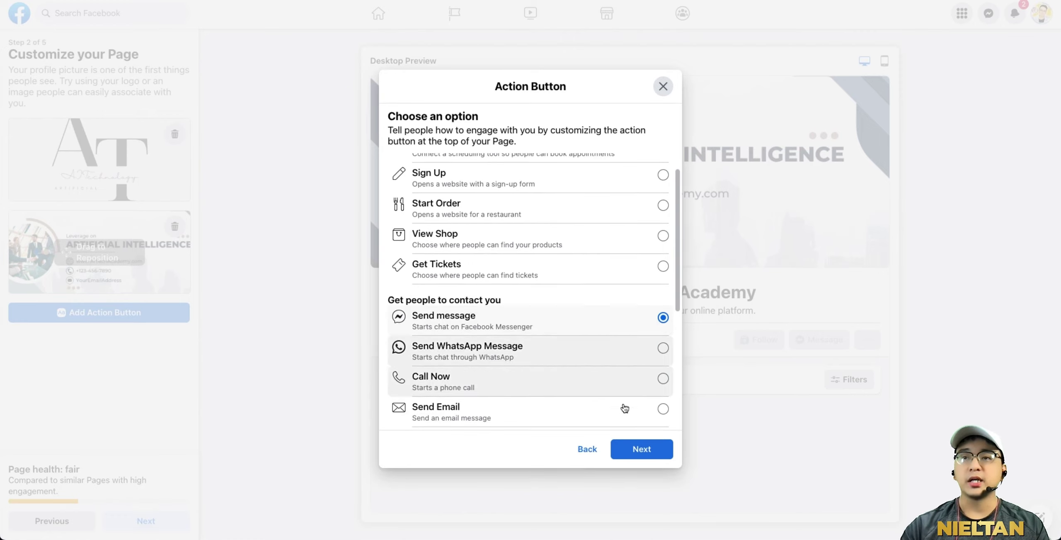
left_click(636, 448)
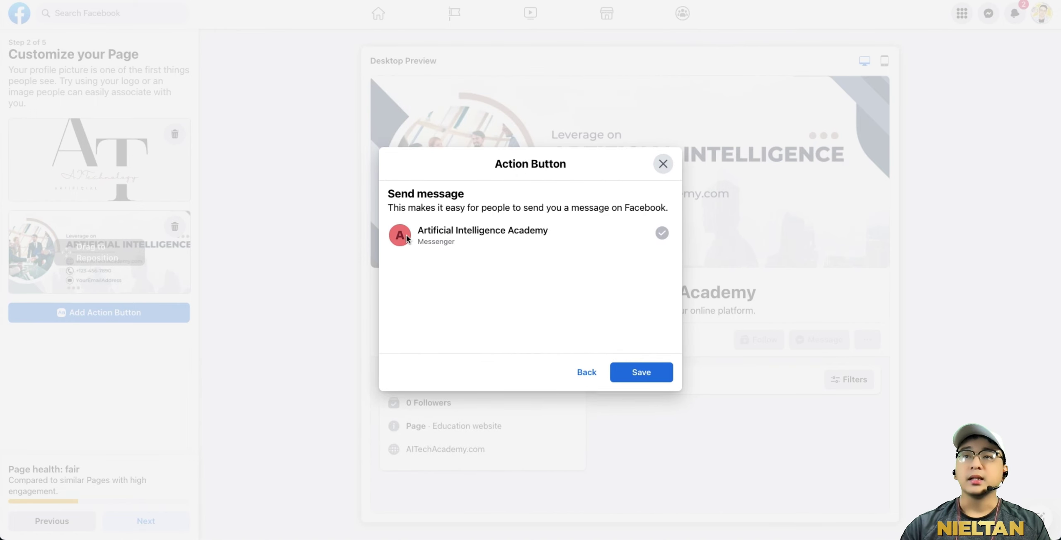
left_click(655, 367)
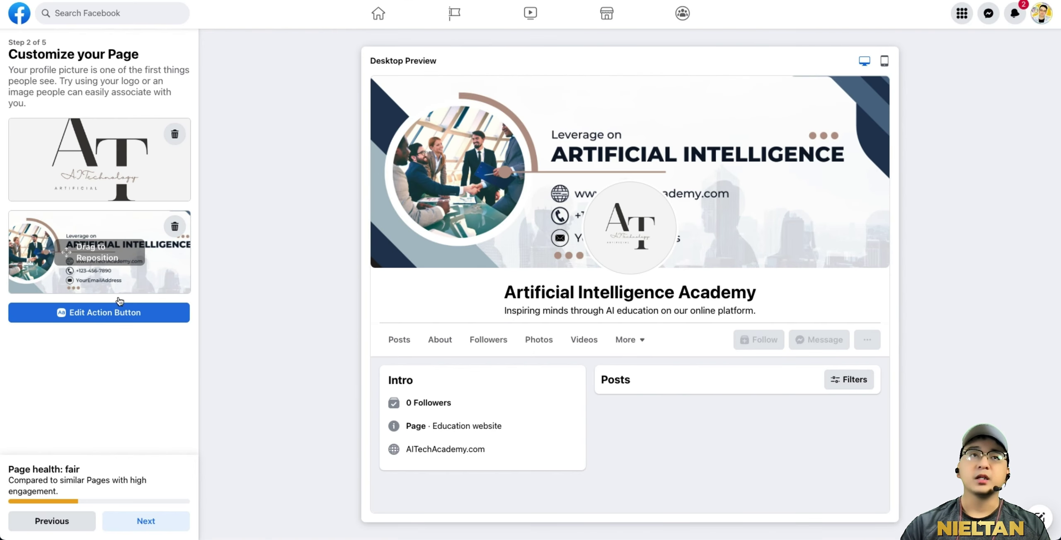
left_click(146, 521)
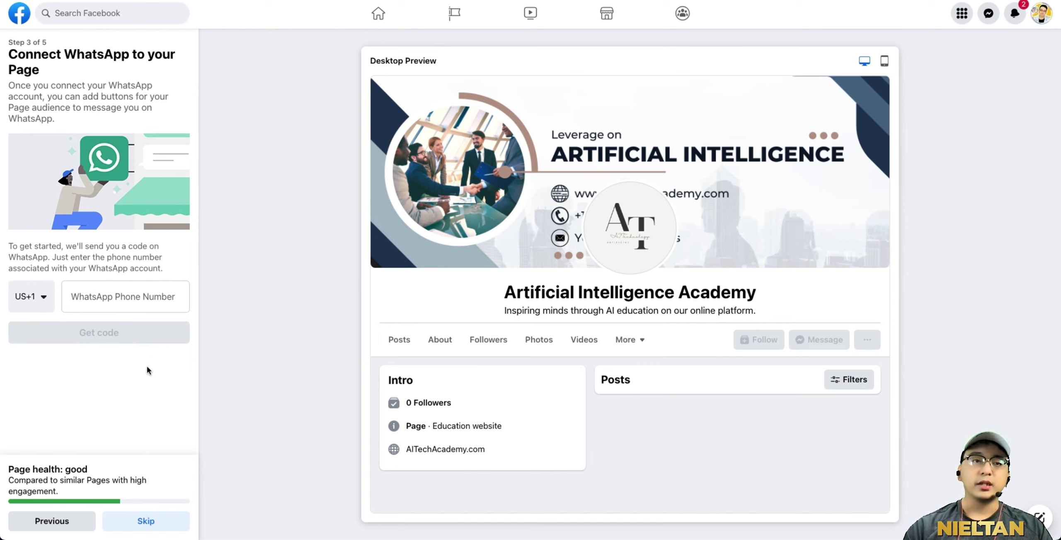
Step: Finish the Page setup without connecting WhatsApp or inviting friends, turning on marketing and promotional emails about the Page
left_click(163, 520)
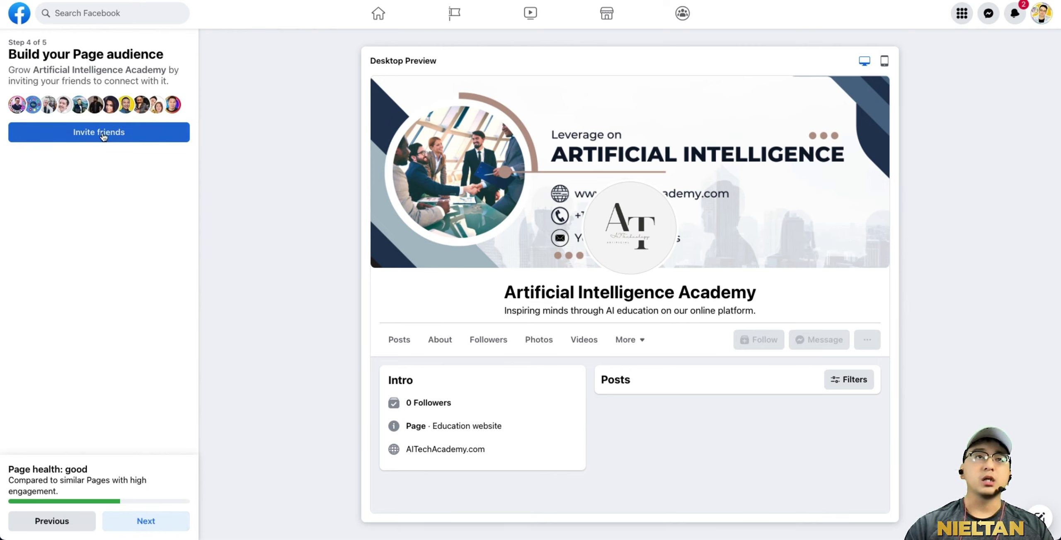
left_click(152, 516)
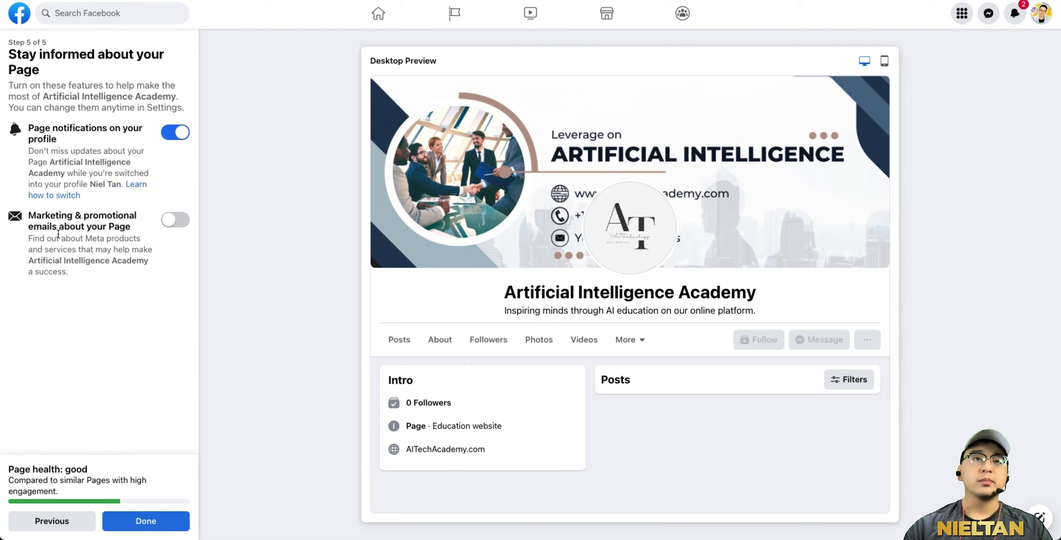
left_click(173, 223)
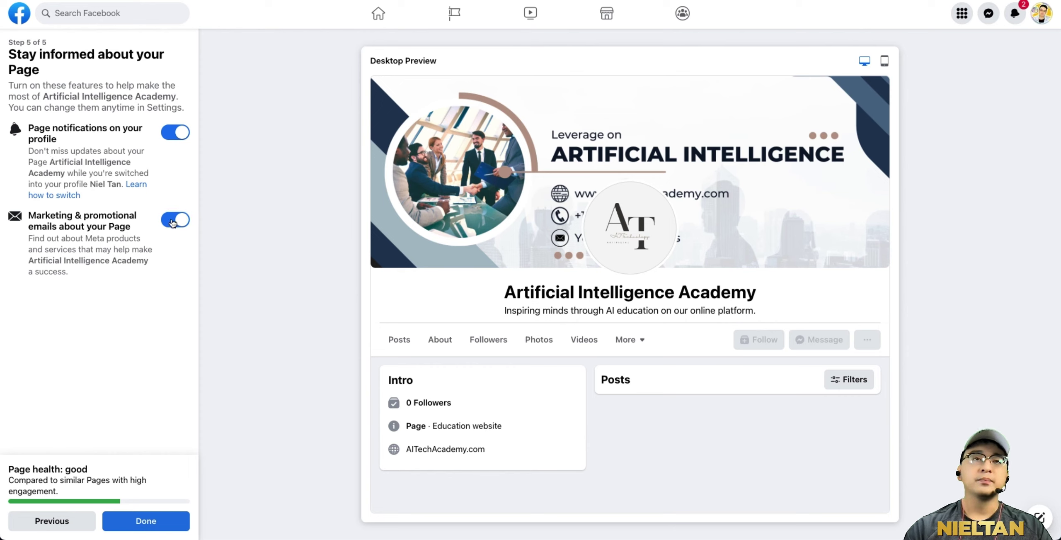
left_click(141, 523)
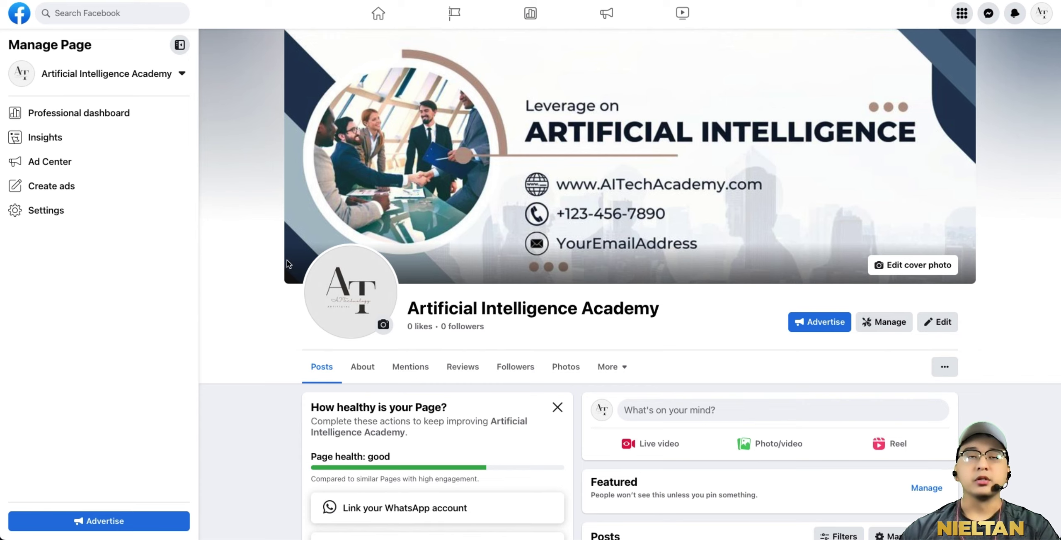
Step: Open the Page access settings, start adding someone with Facebook access, and search by name to select the intended person
left_click(80, 211)
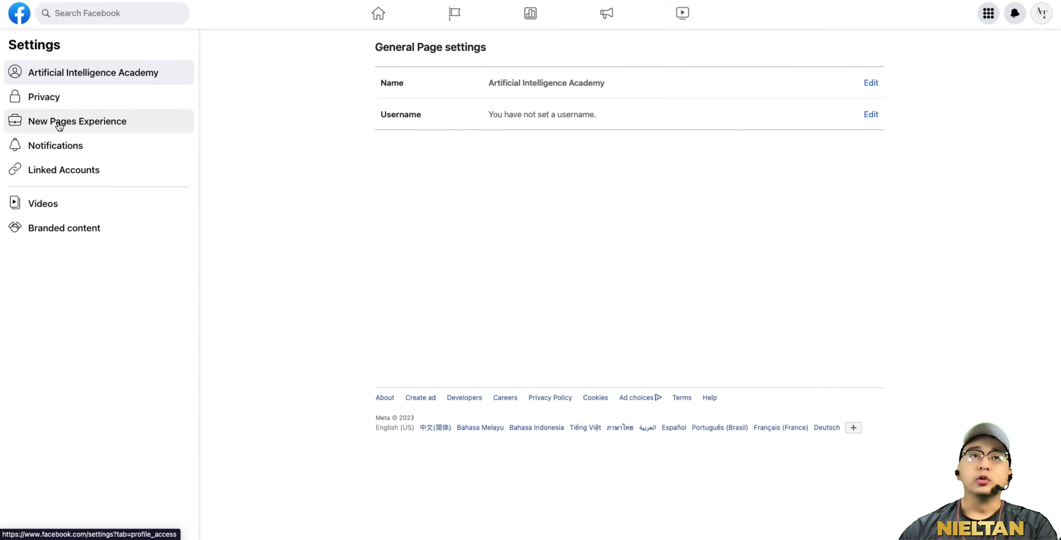
left_click(60, 126)
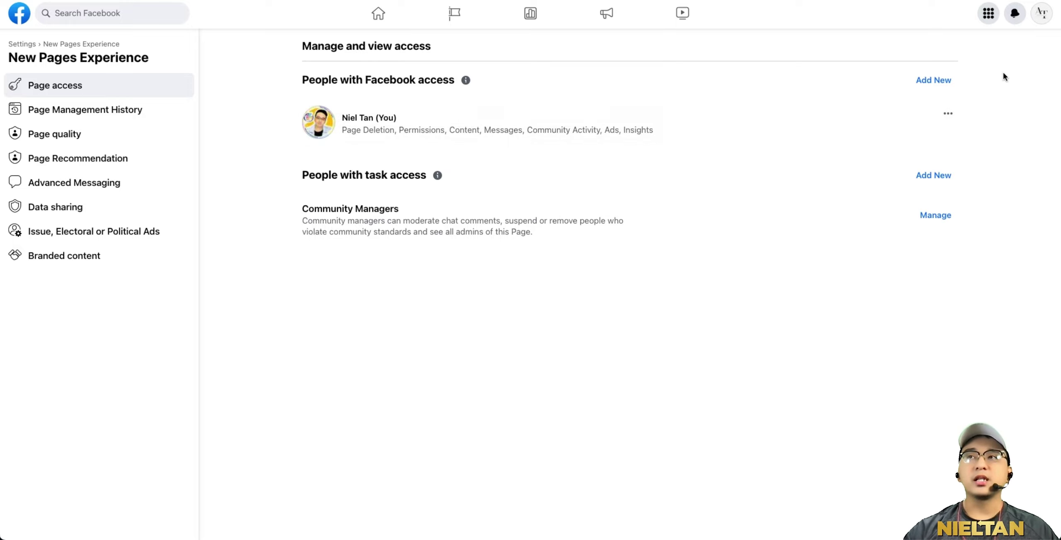
left_click(948, 81)
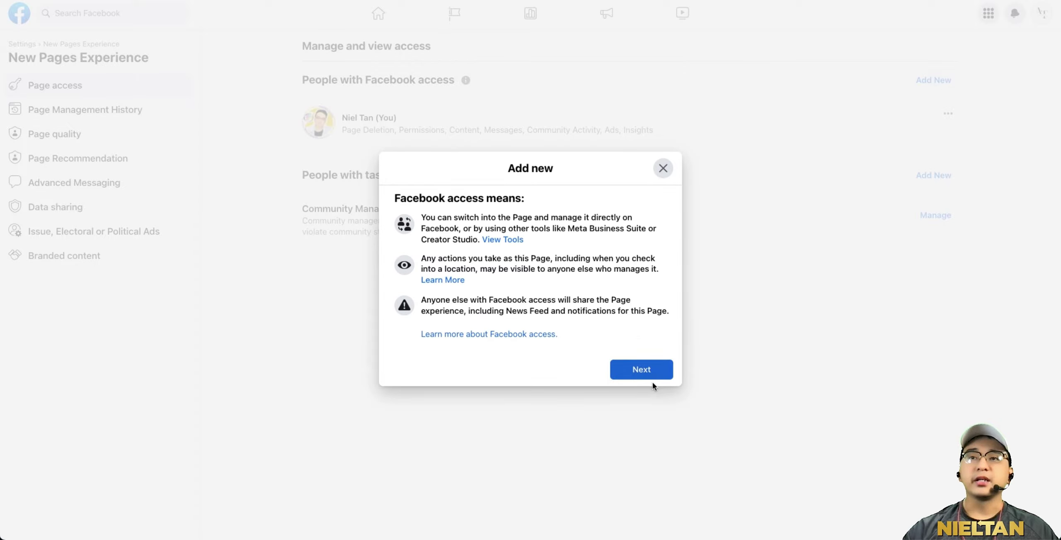
left_click(644, 368)
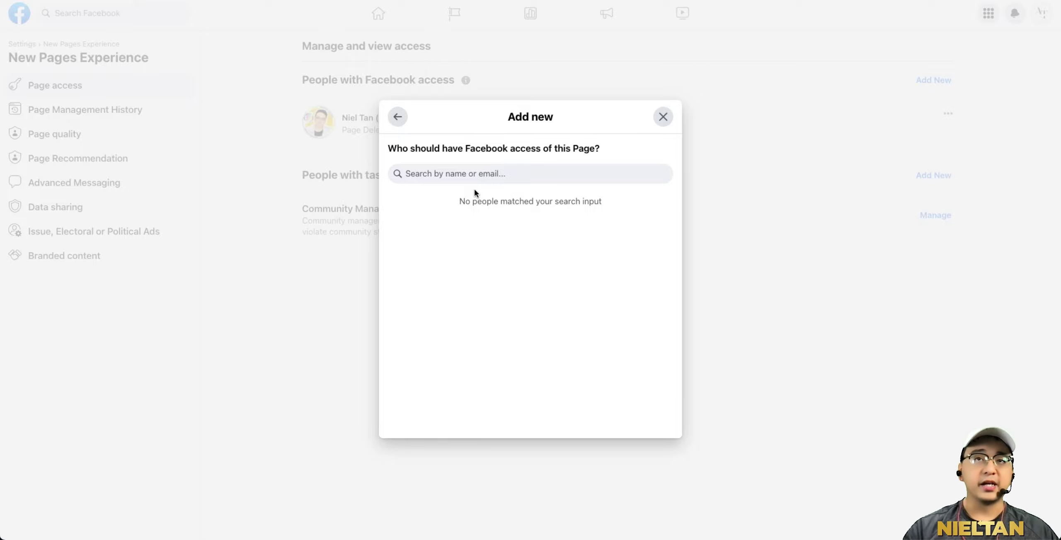
left_click(473, 173)
type("Clairyst")
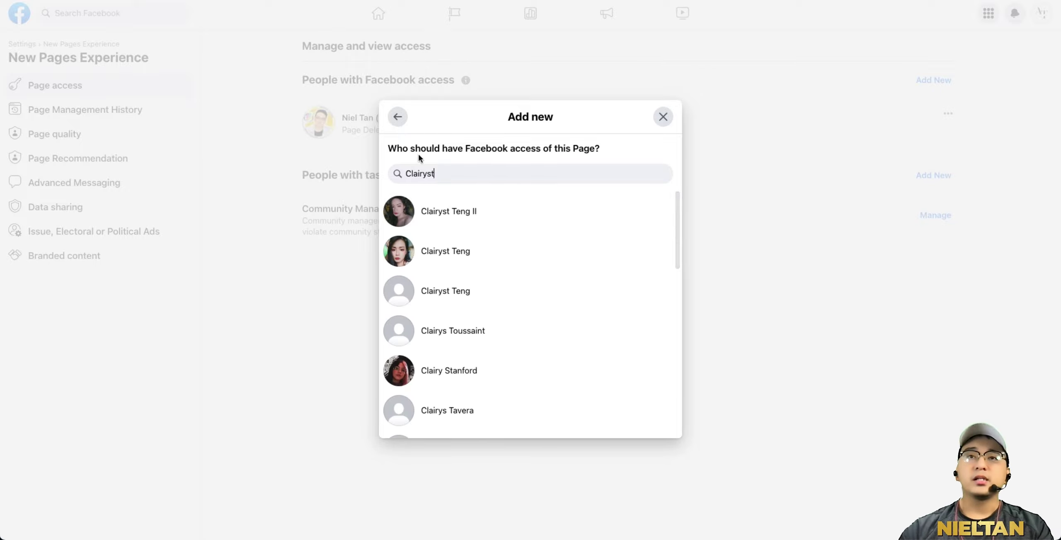
left_click(441, 252)
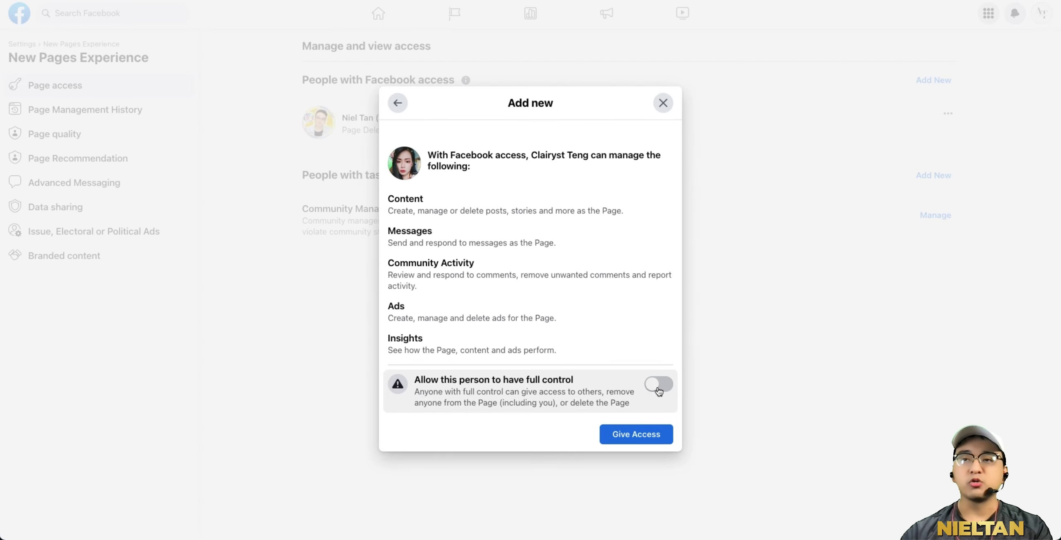
Step: Try to give the selected person Facebook access with full control, and close the password confirmation without entering anything
left_click(761, 500)
left_click(645, 431)
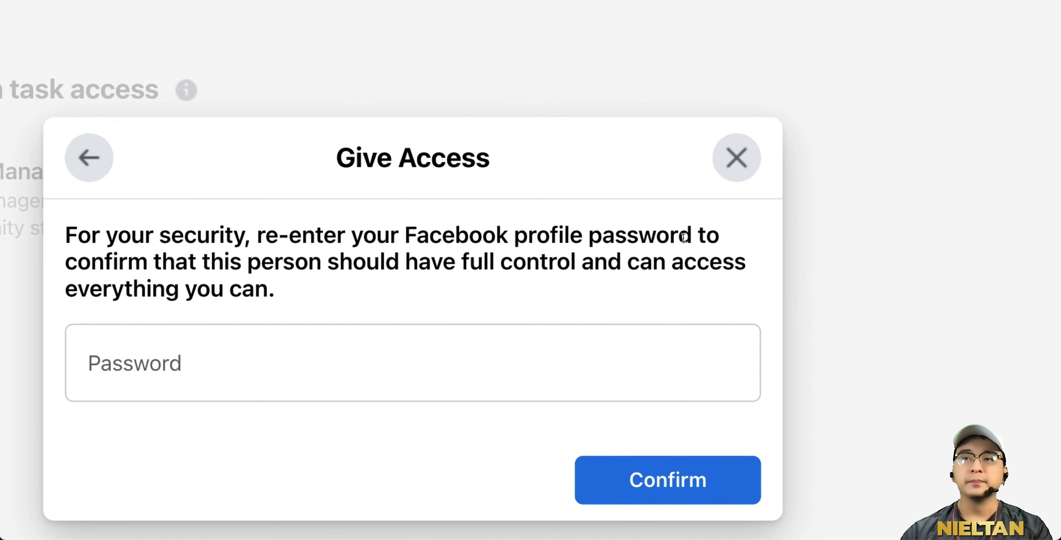
left_click_drag(688, 234, 403, 234)
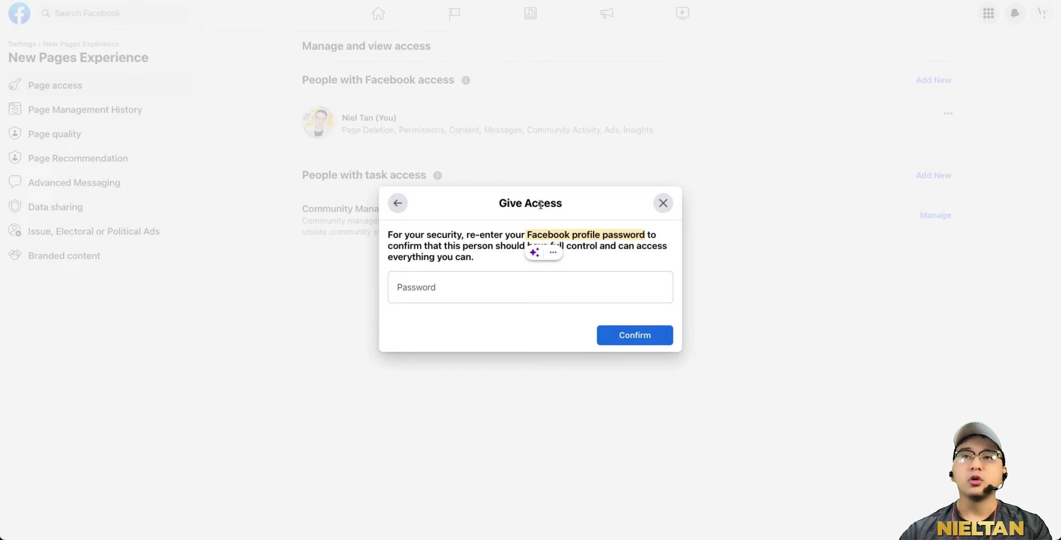
left_click(541, 204)
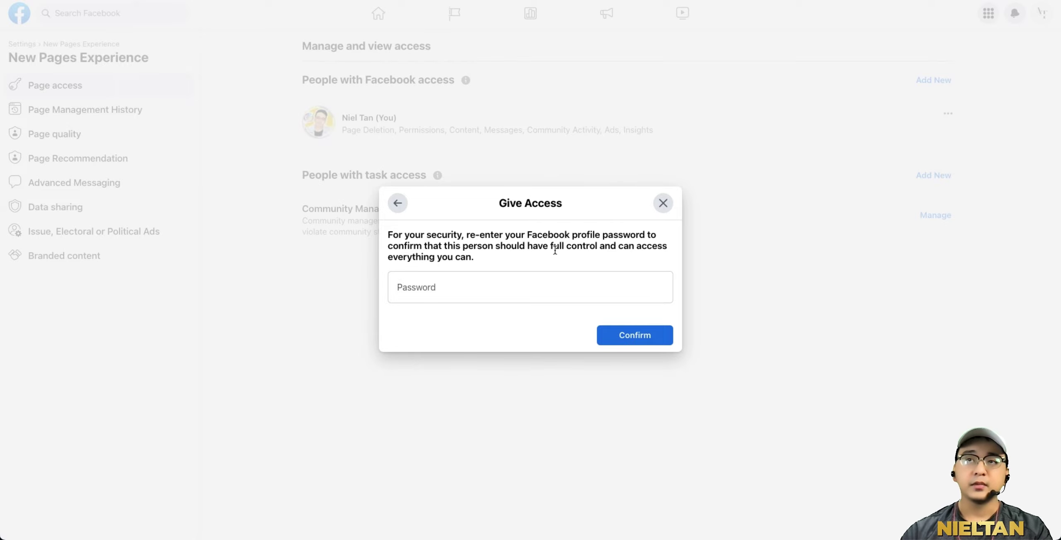
left_click(662, 205)
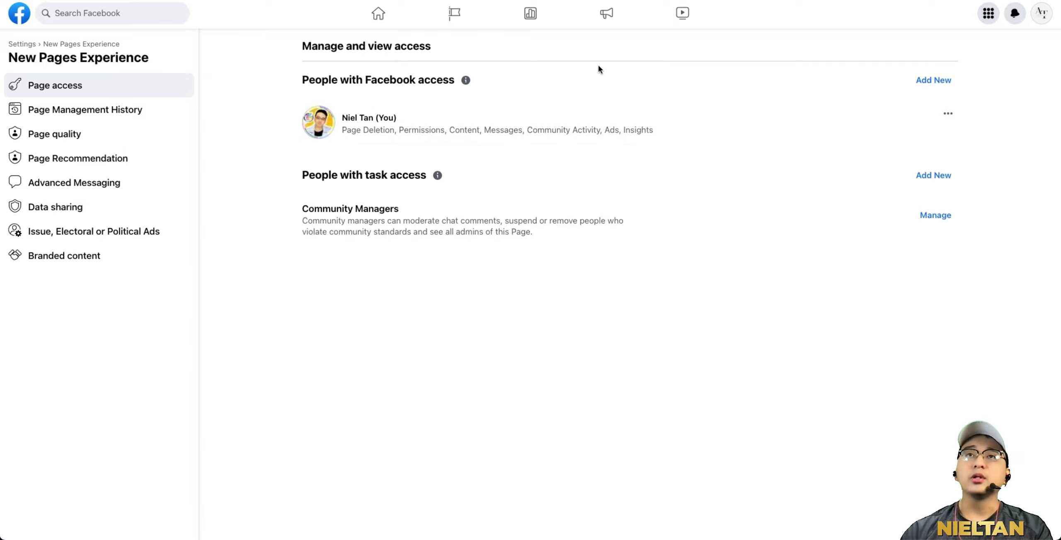
Step: Return to the Artificial Intelligence Academy Page and examine the profile ID part of its web address
left_click(1036, 17)
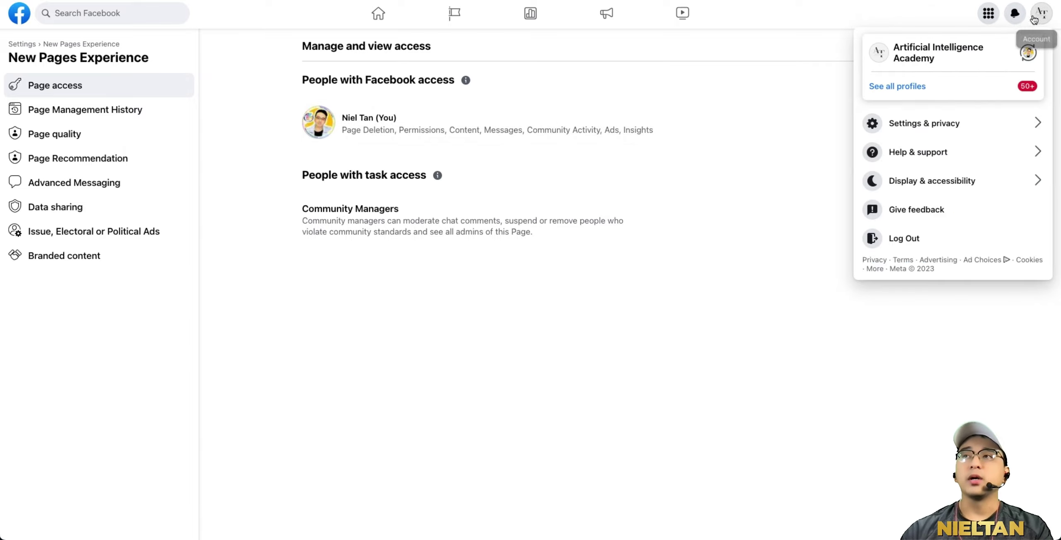
left_click(971, 46)
scroll(629, 269, "down", 5)
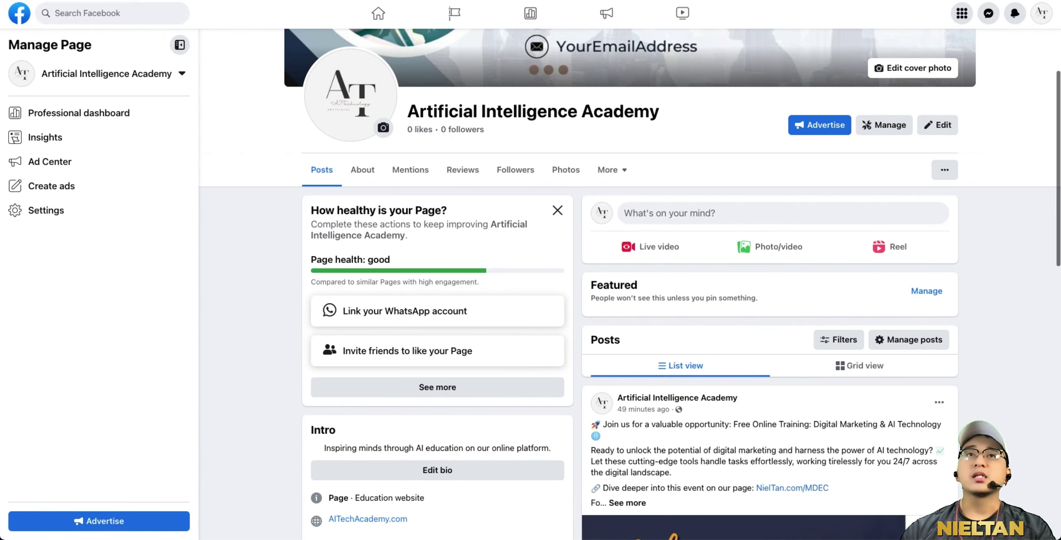
mouse_move(218, 4)
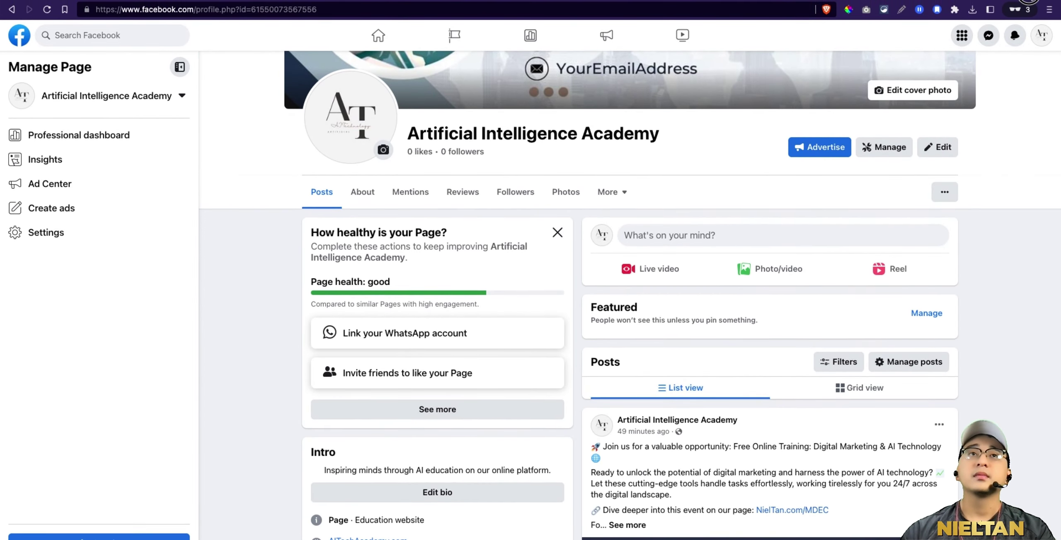
left_click_drag(197, 12, 325, 14)
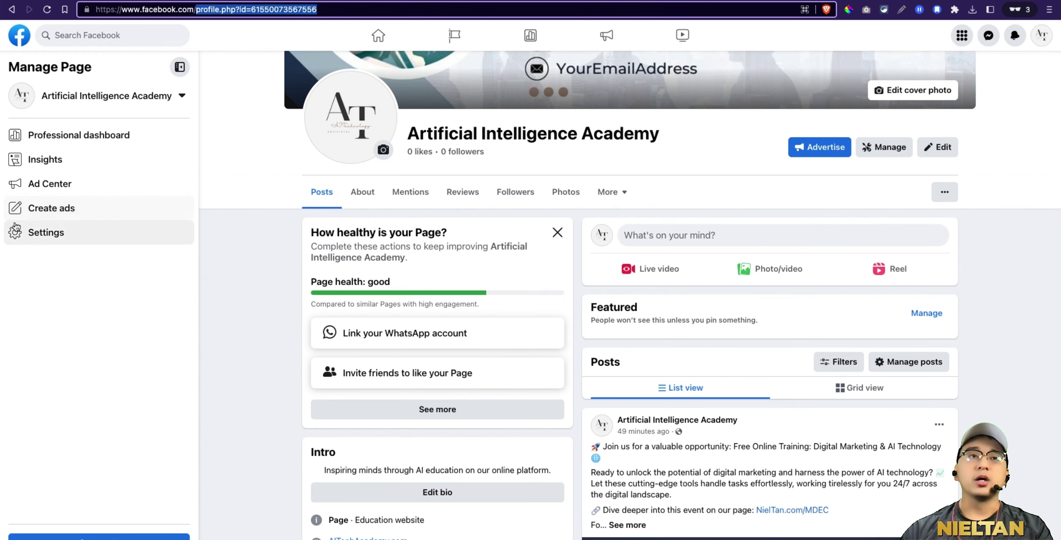
Step: Set the Page's username to AITechAcademy in the general Page settings and save the changes
left_click(43, 231)
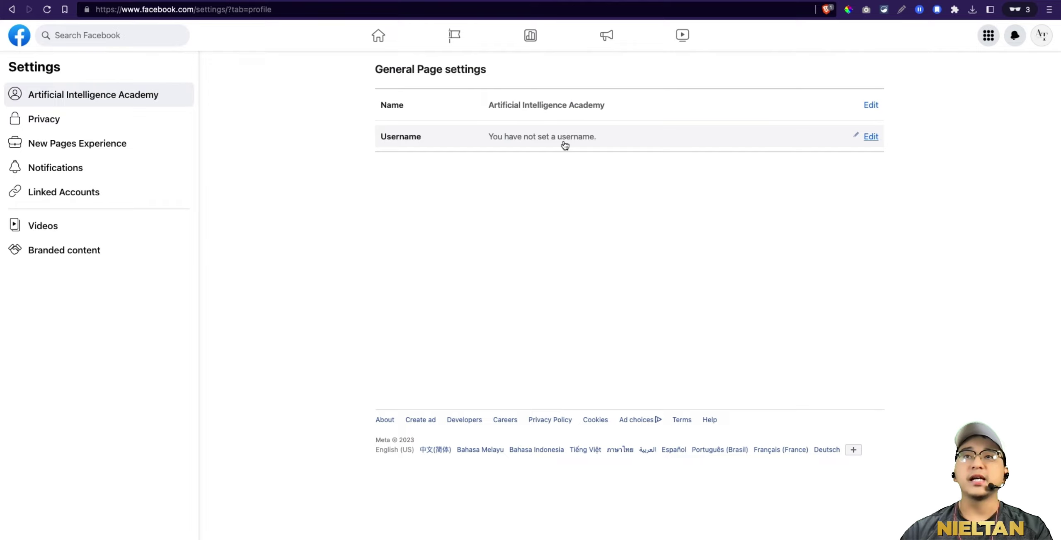
left_click(872, 137)
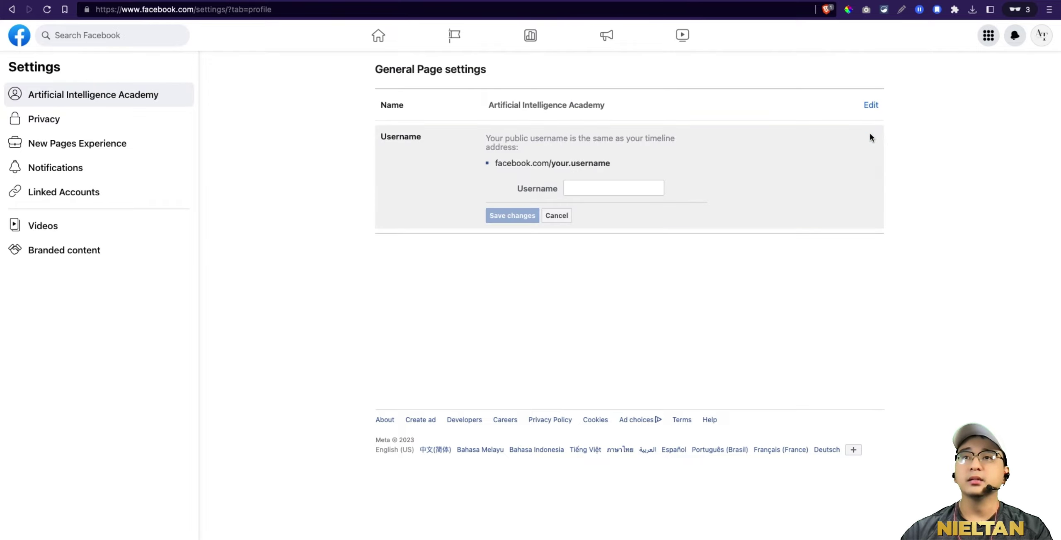
left_click(598, 187)
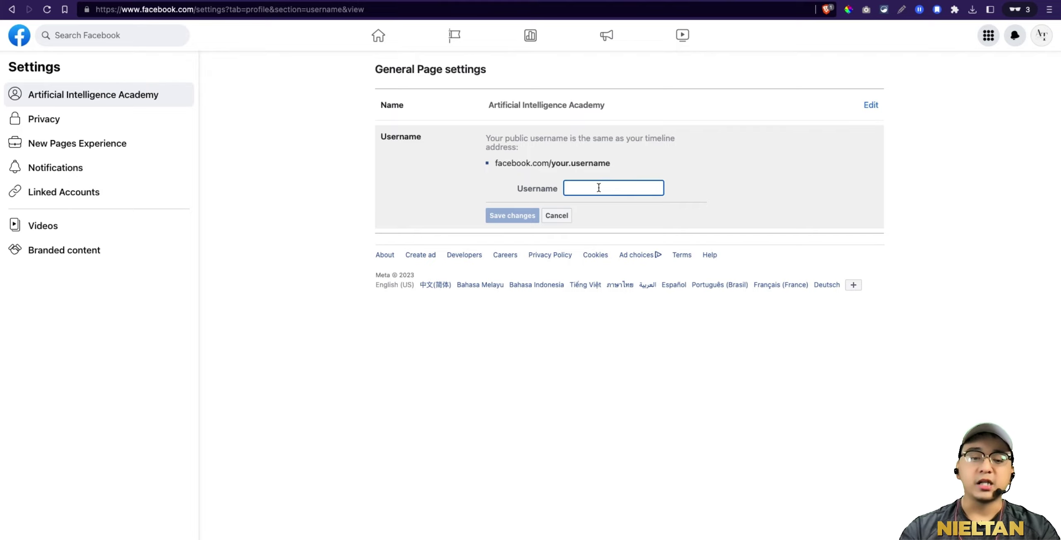
type("AITe")
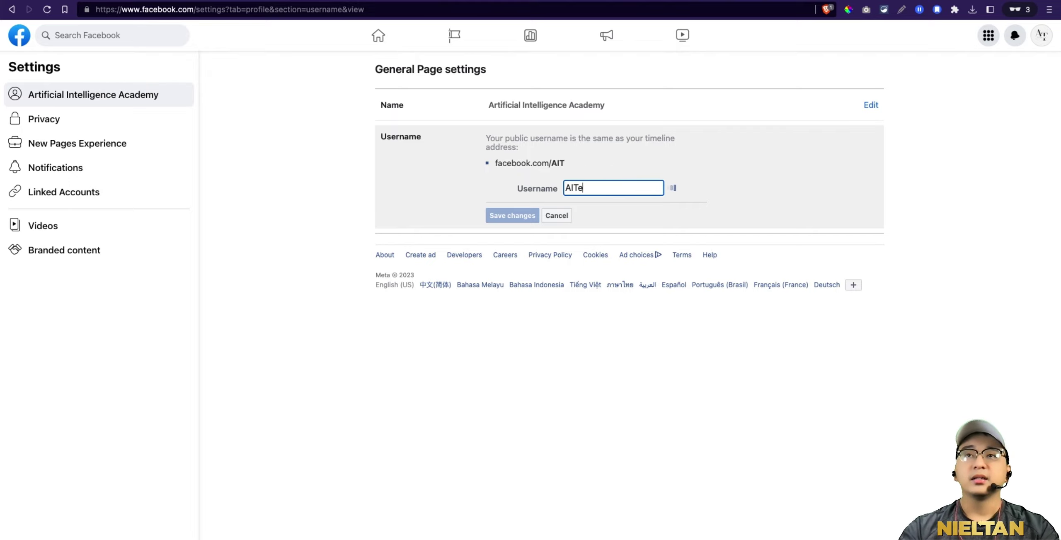
type("chAcacdemty")
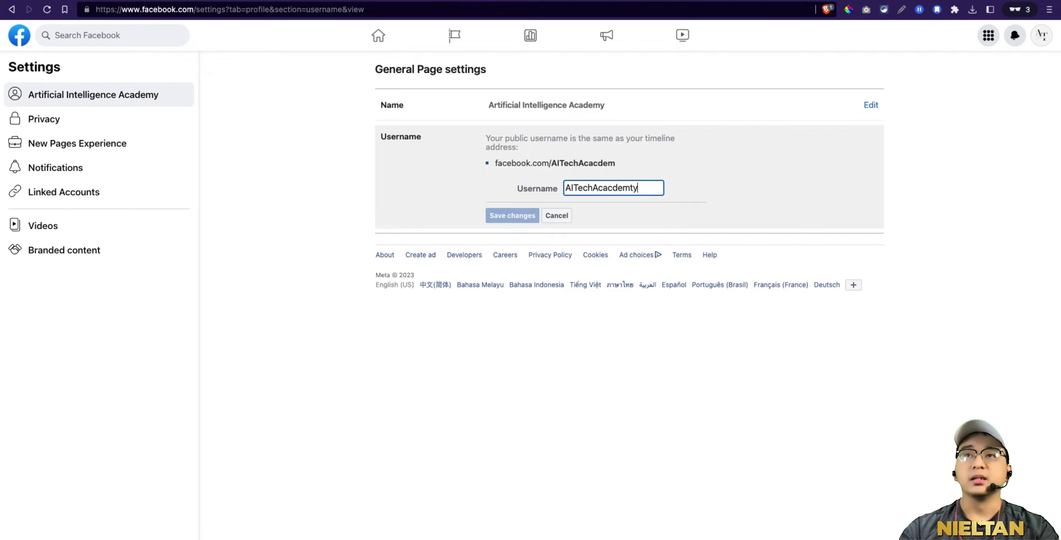
key("BackSpace")
key("BackSpace")
key("BackSpace")
key("BackSpace")
key("BackSpace")
key("BackSpace")
type("demy")
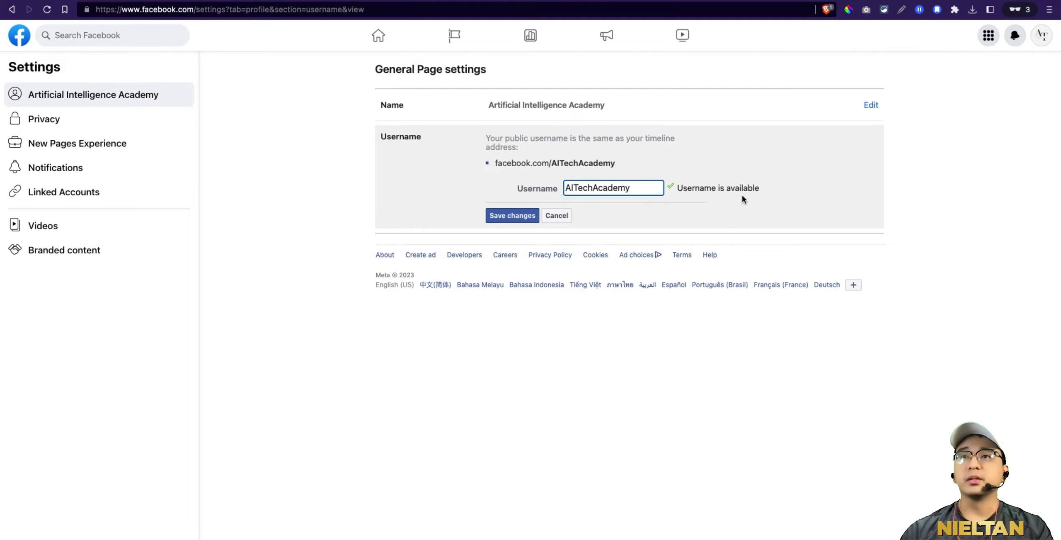
left_click(511, 216)
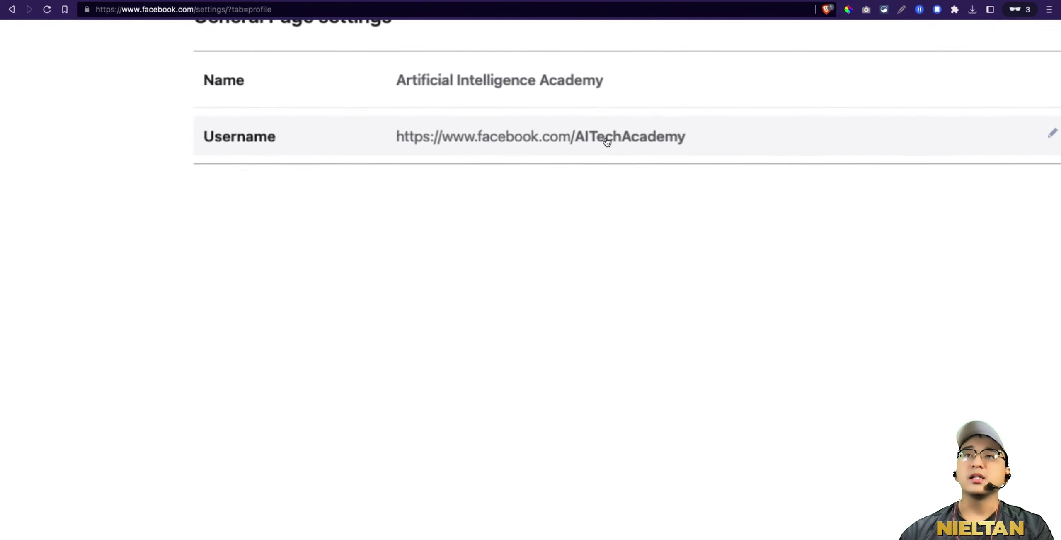
scroll(607, 141, "up", 1)
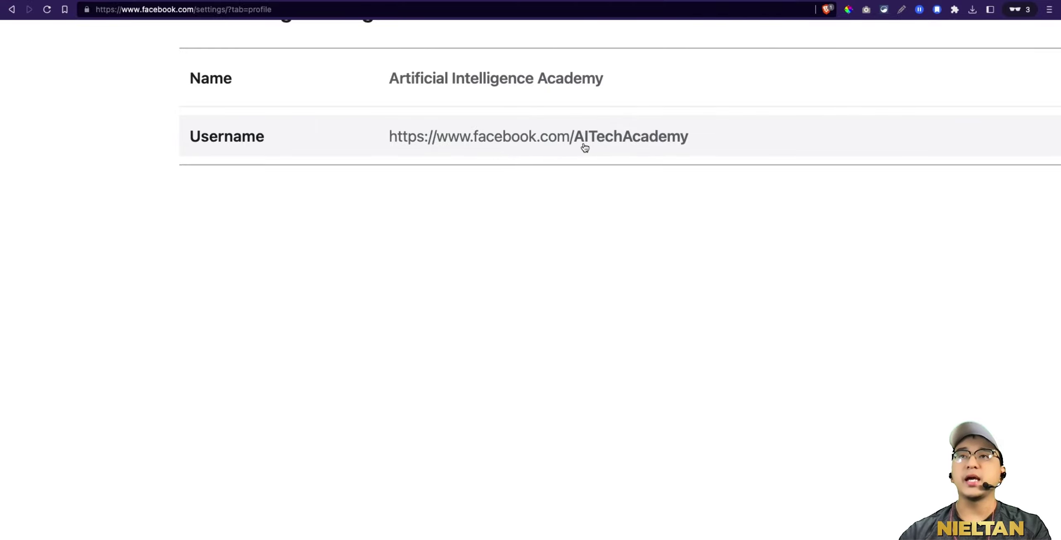
scroll(693, 146, "left", 1)
scroll(693, 146, "down", 5)
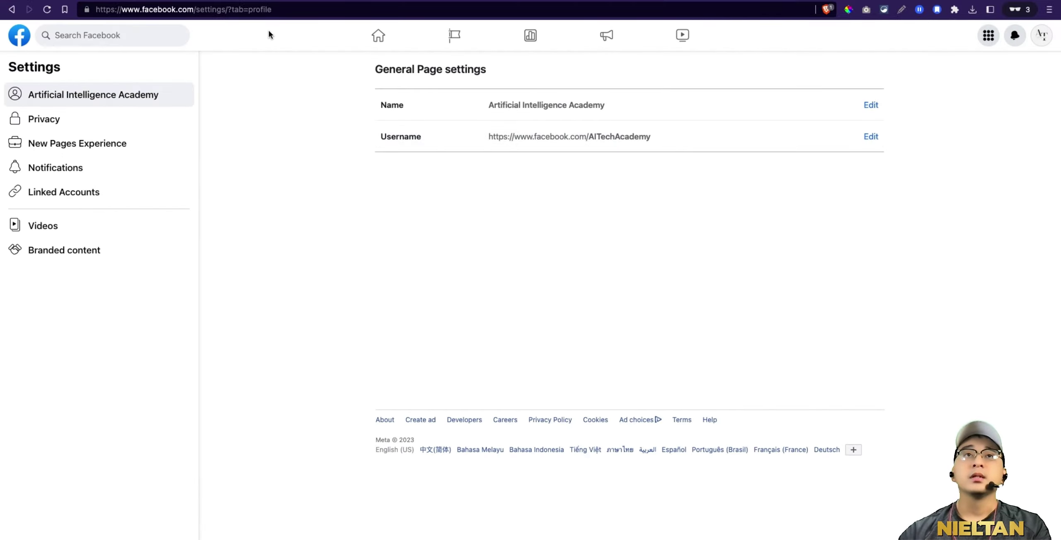
left_click(220, 11)
left_click(199, 11)
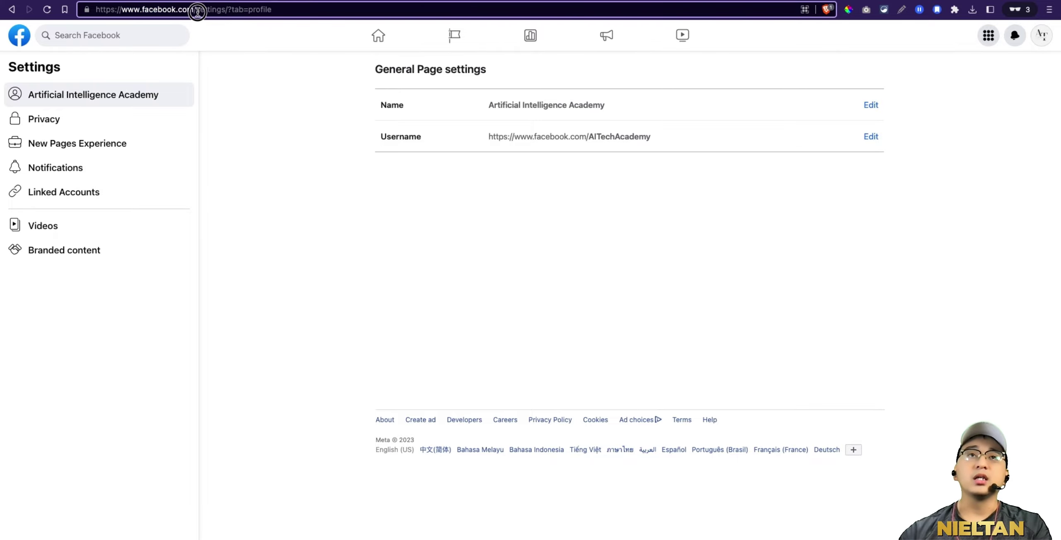
left_click_drag(199, 11, 343, 12)
type("AITechAcad")
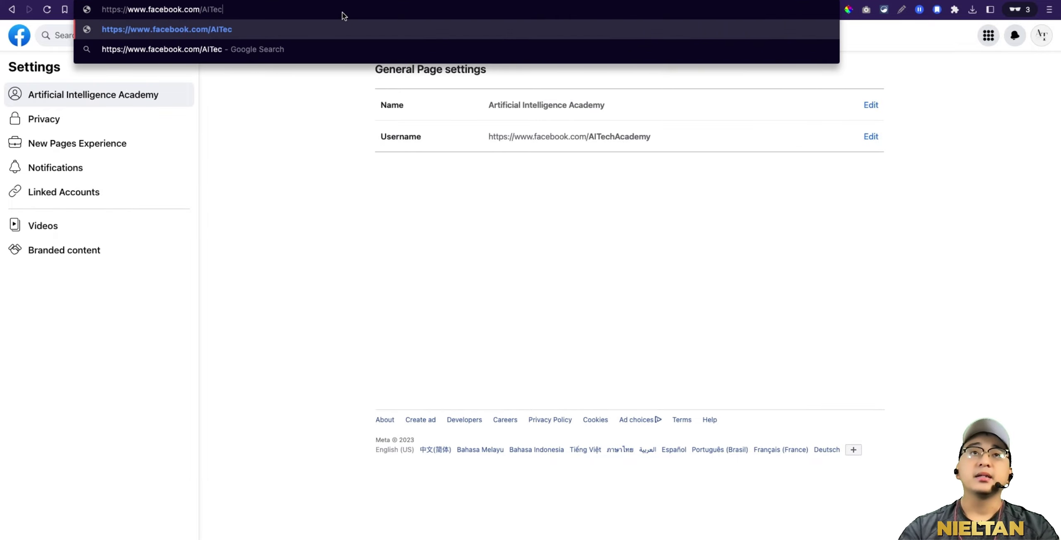
type("emy")
key("Return")
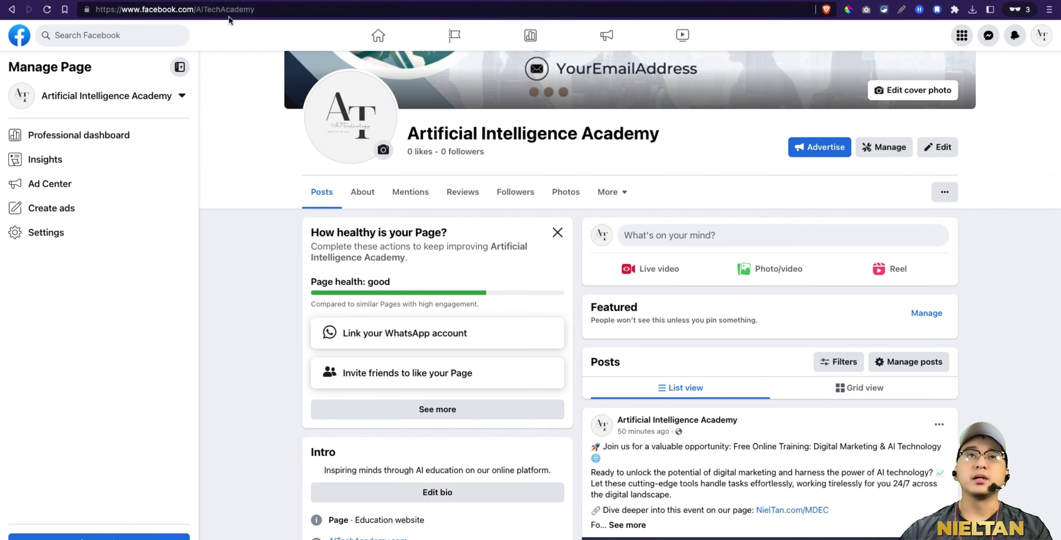
Step: Switch to the Google Docs checklist, complete the item as "Create a Custom Username for Your Facebook Page", and bold "Custom Username"
left_click(218, 1)
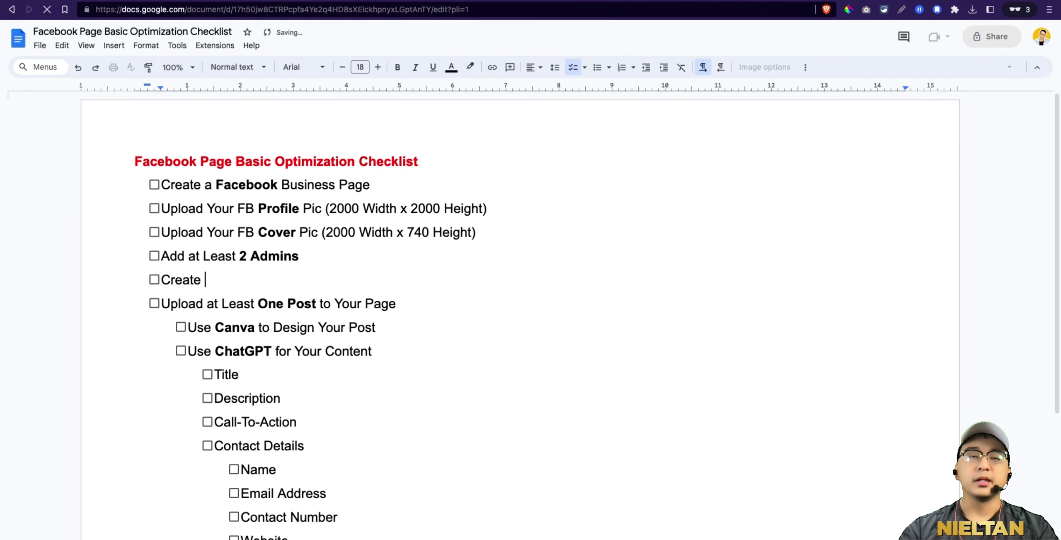
type("a ")
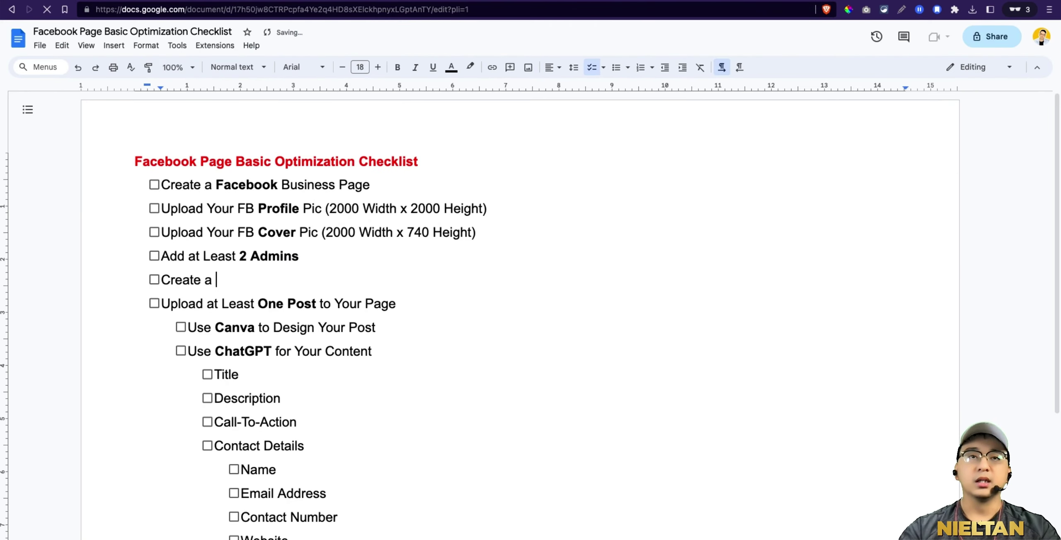
type("Custom U")
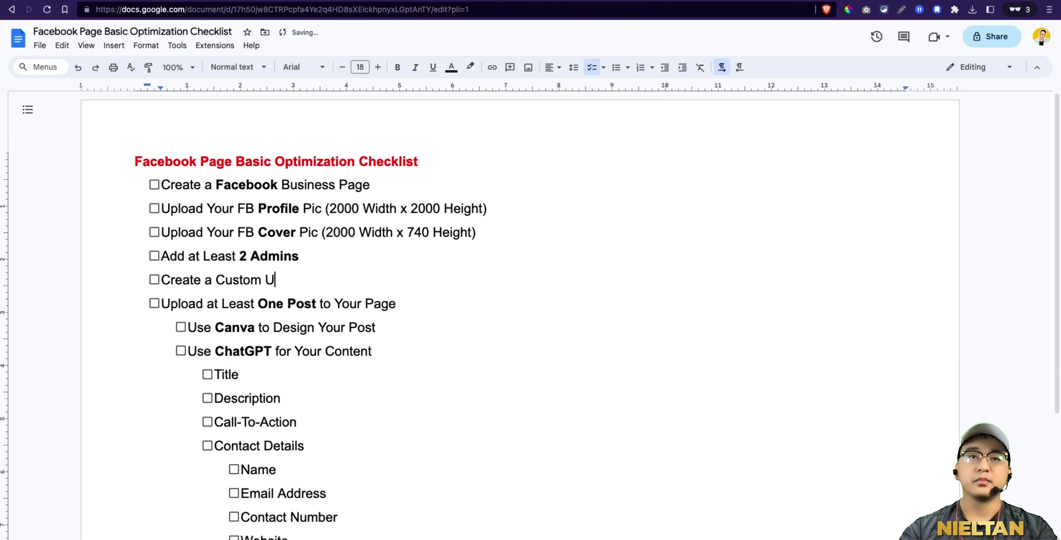
type("sername for F")
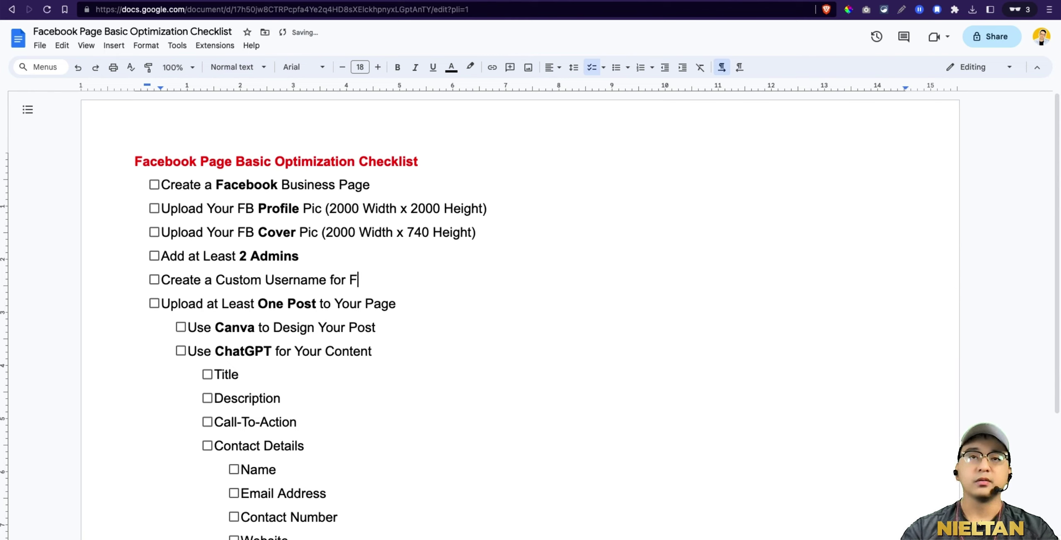
key("BackSpace")
type("Your Facebook Page")
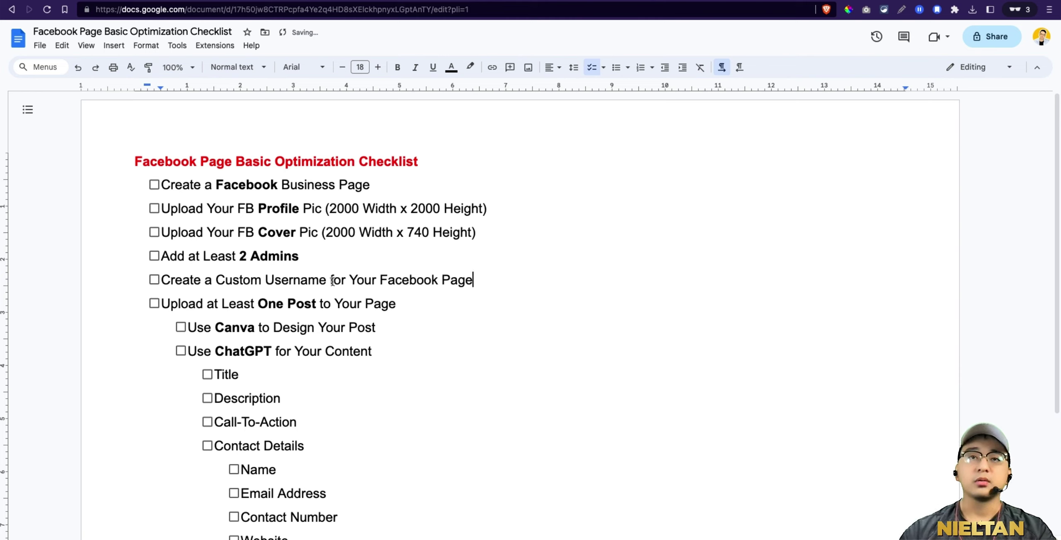
left_click_drag(333, 281, 214, 280)
key("ctrl+b")
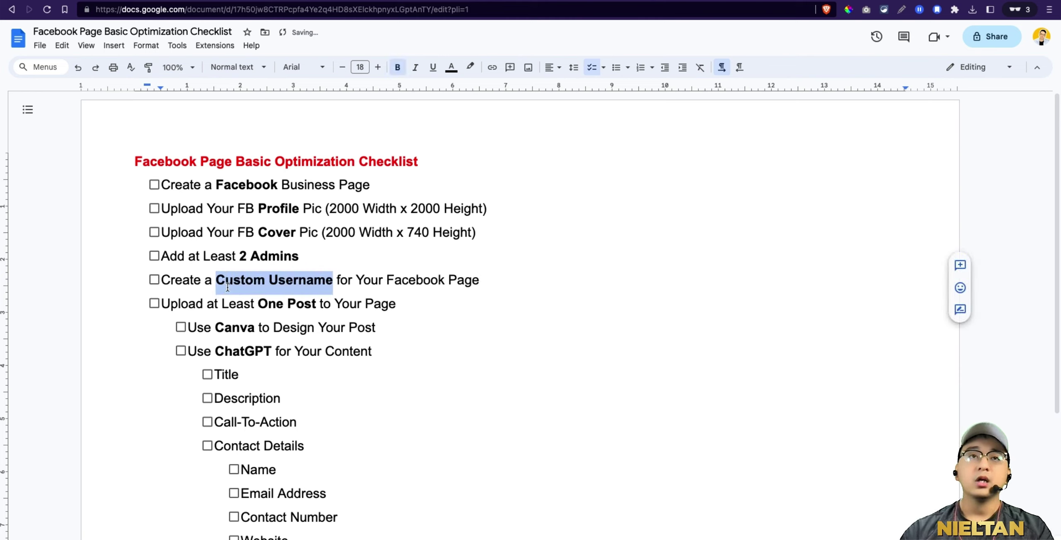
Step: Tick off the checklist items for creating the Facebook Business Page and uploading the profile and cover pictures
left_click(154, 185)
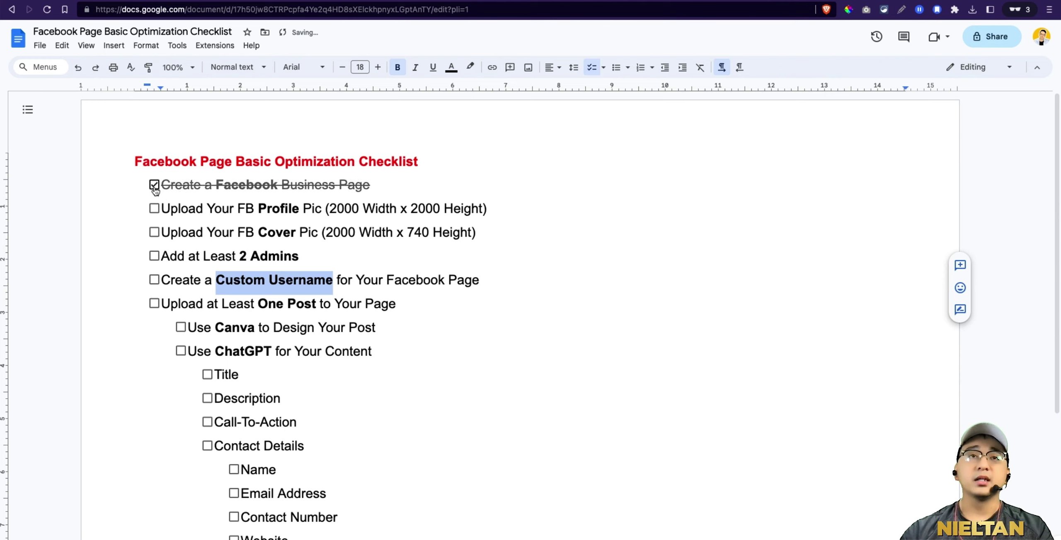
left_click(154, 208)
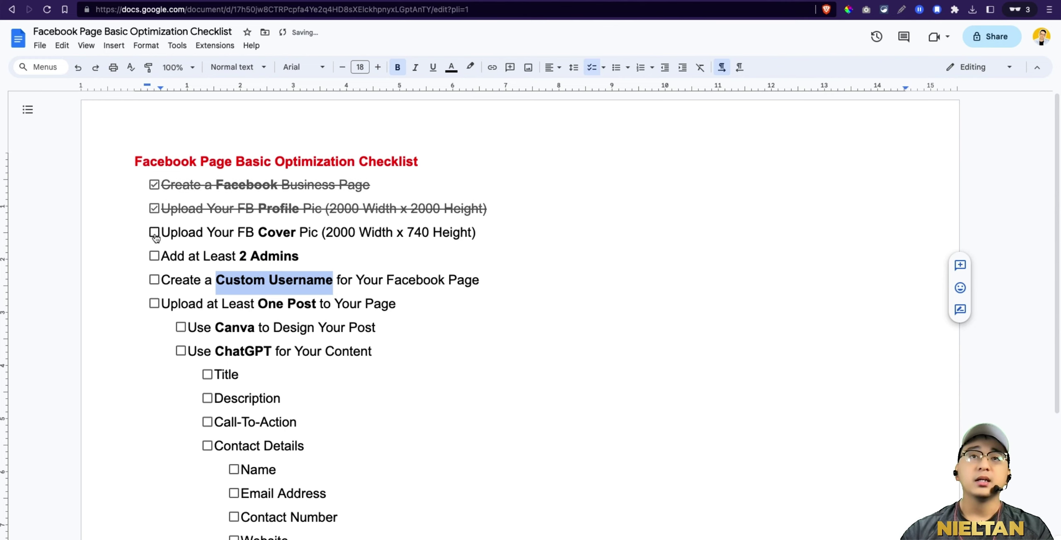
left_click(155, 233)
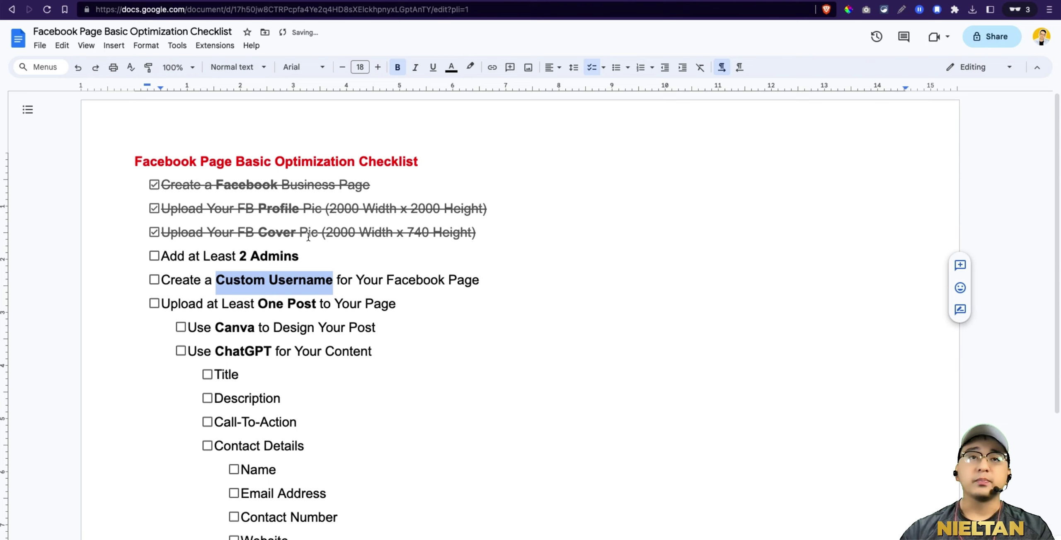
Step: Tick off the checklist items for adding at least 2 admins and creating a custom username for the Facebook Page
left_click(155, 256)
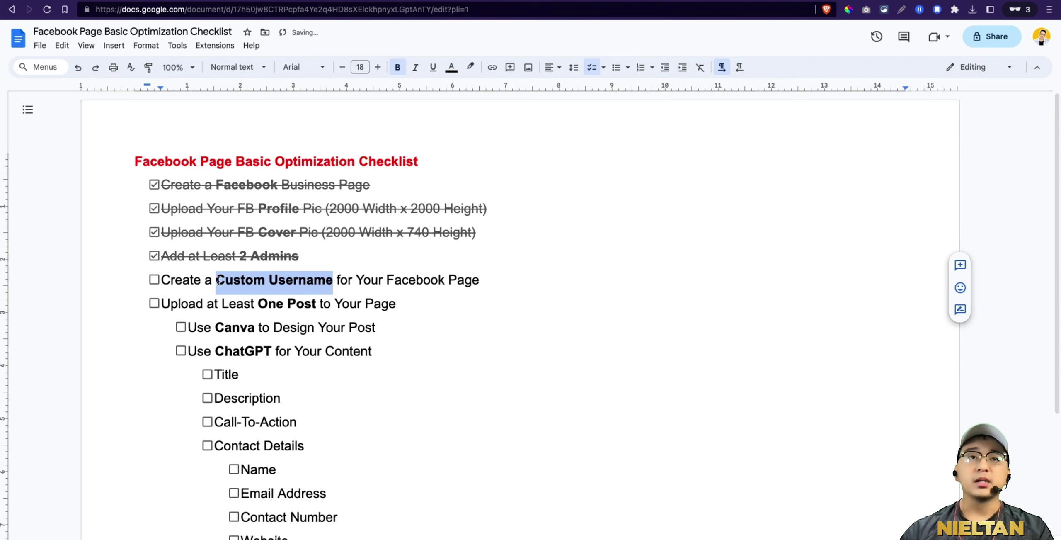
left_click(191, 280)
left_click(154, 279)
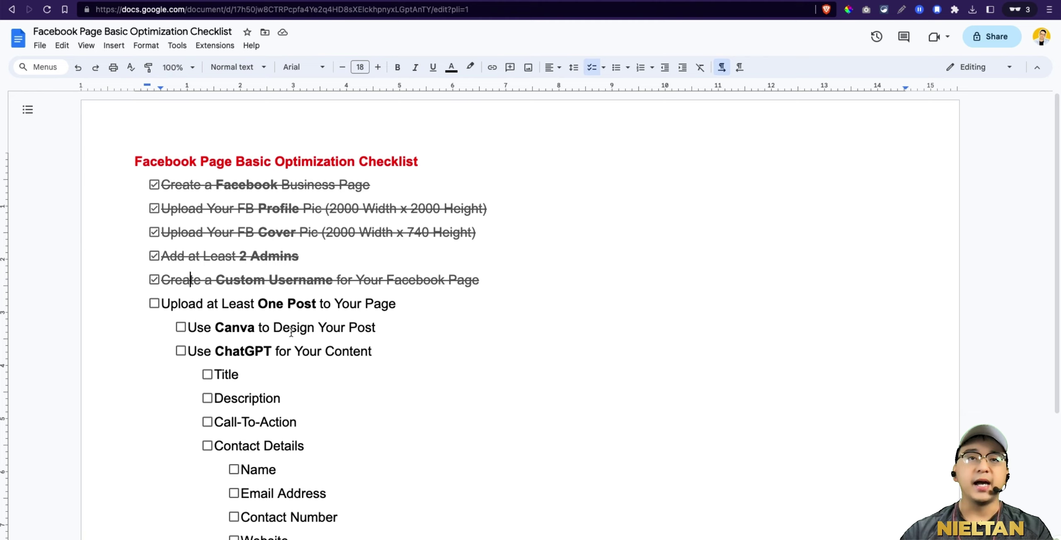
scroll(235, 348, "down", 3)
scroll(234, 348, "up", 2)
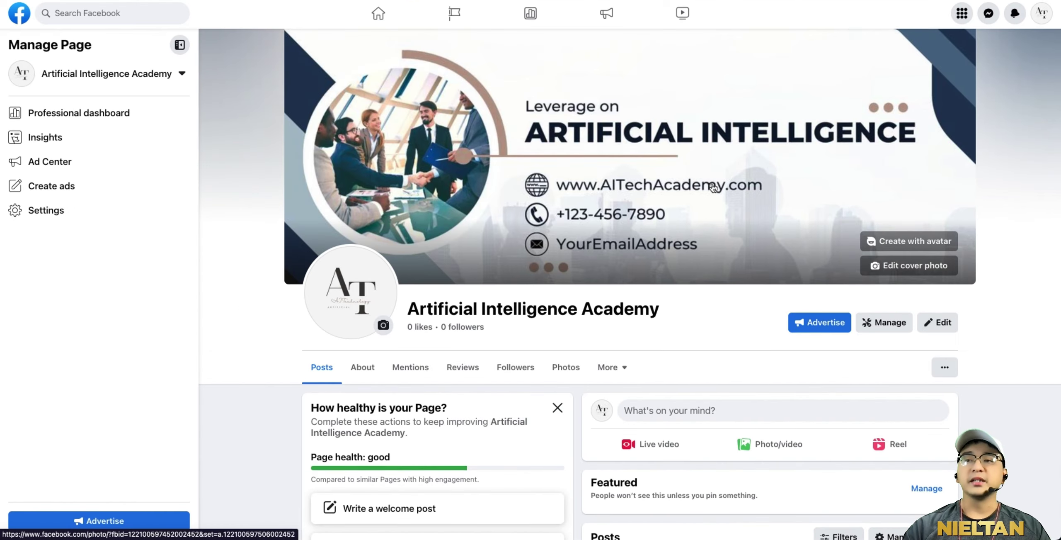
Step: Switch to the Artificial Intelligence Academy Facebook Page and look over its intro and existing posts
scroll(710, 185, "down", 8)
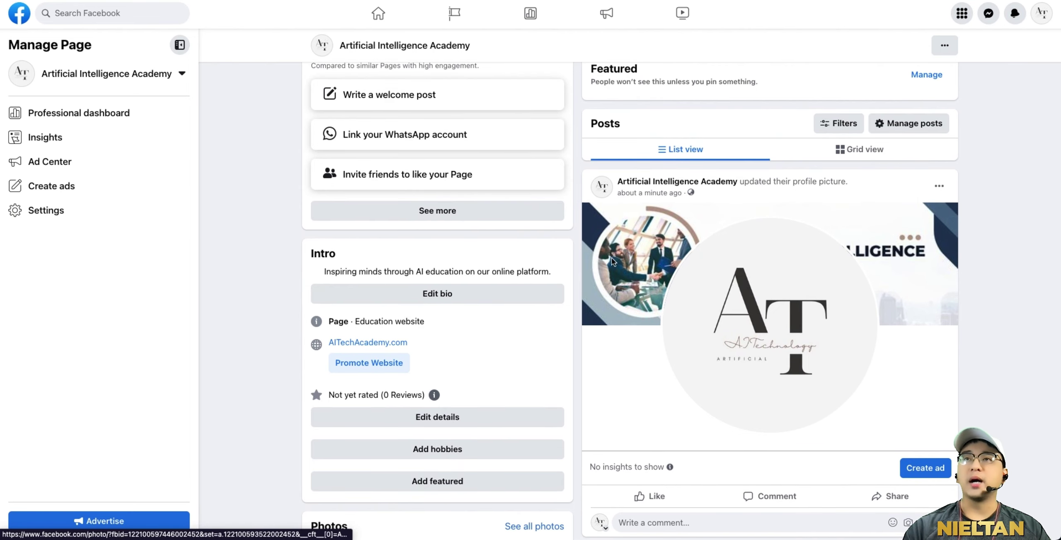
scroll(814, 227, "up", 5)
scroll(813, 225, "up", 2)
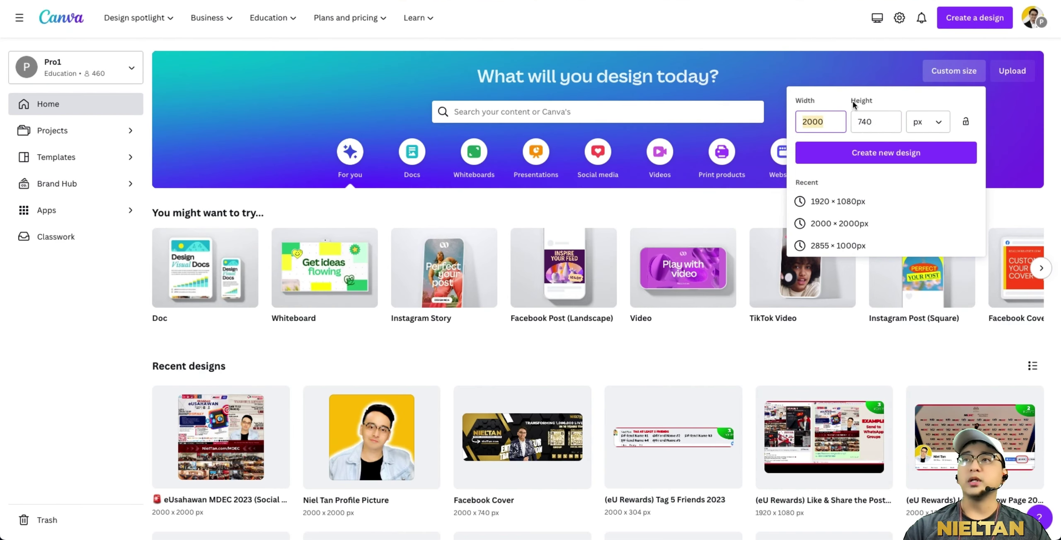
Step: Switch to Canva and set the height of the 2000 px wide custom design size to 2000 px
left_click(869, 121)
type("2")
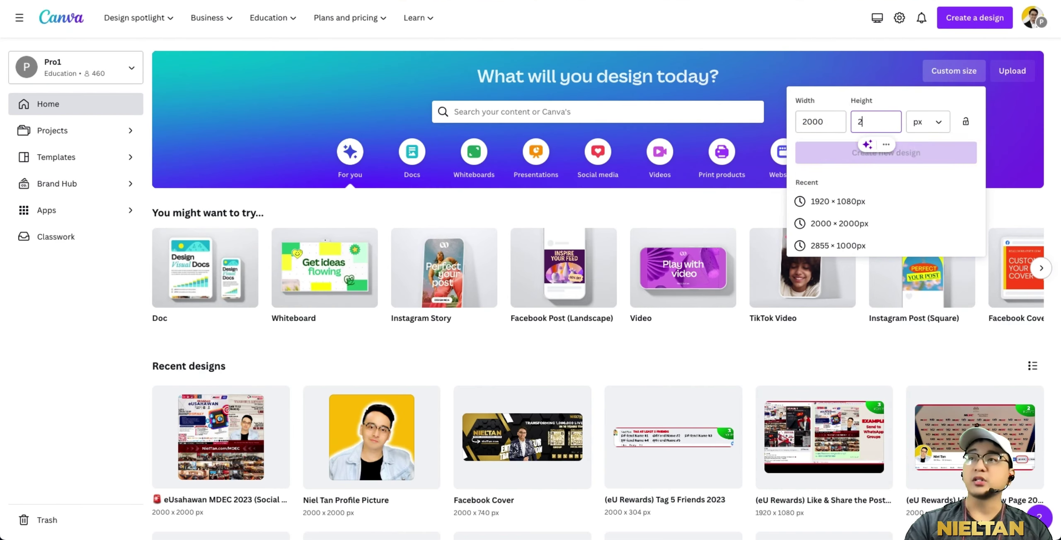
type("000")
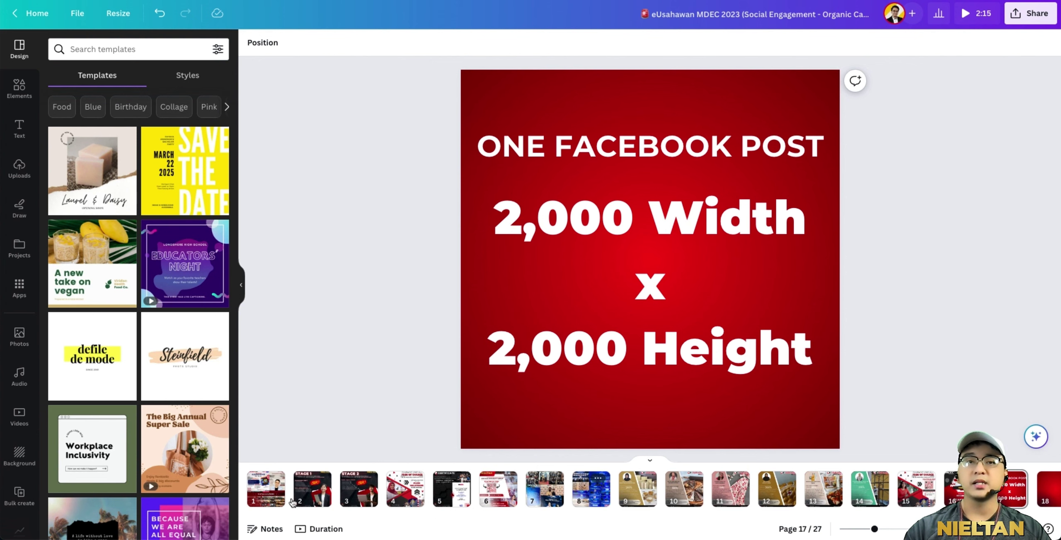
Step: In the eUsahawan MDEC 2023 design, search templates for "event" and apply the Online Marketing Strategies Webinar template to blank page 18
left_click(272, 491)
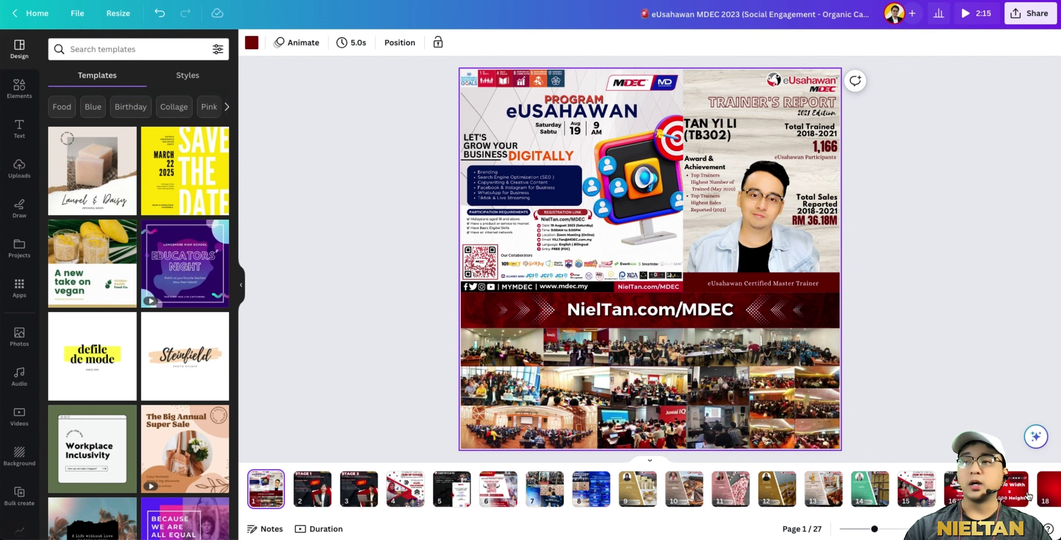
left_click(1049, 489)
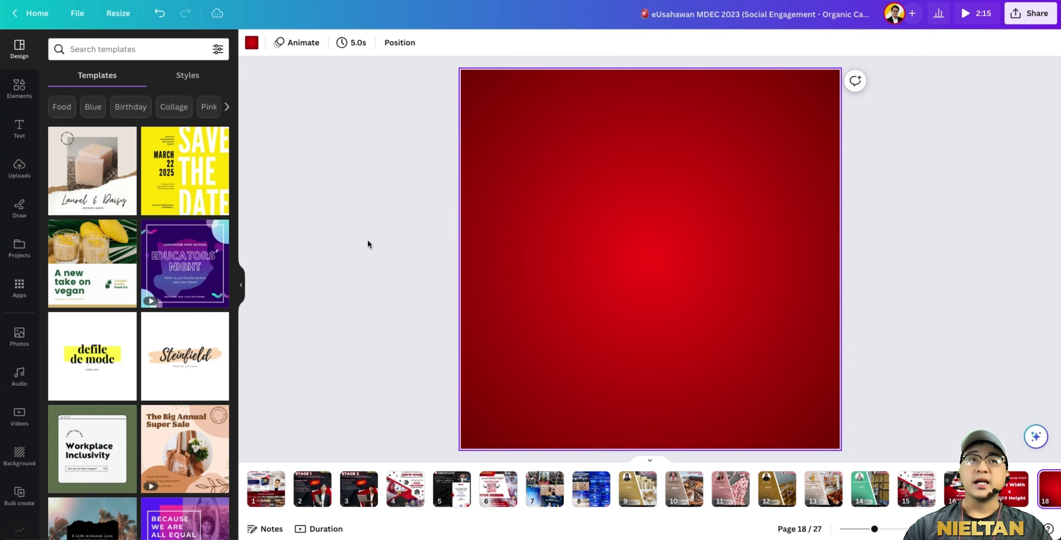
left_click(86, 49)
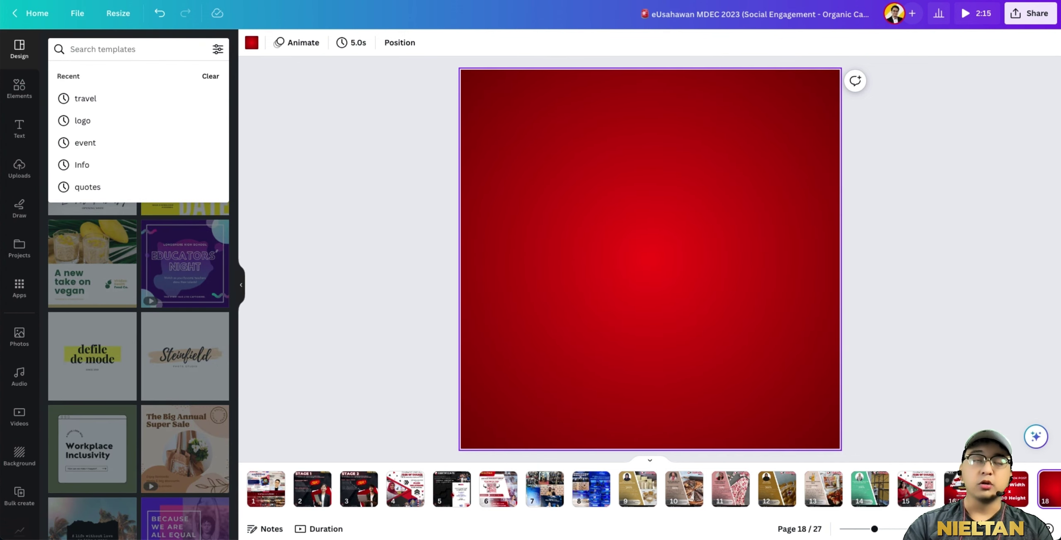
type("event")
key("Return")
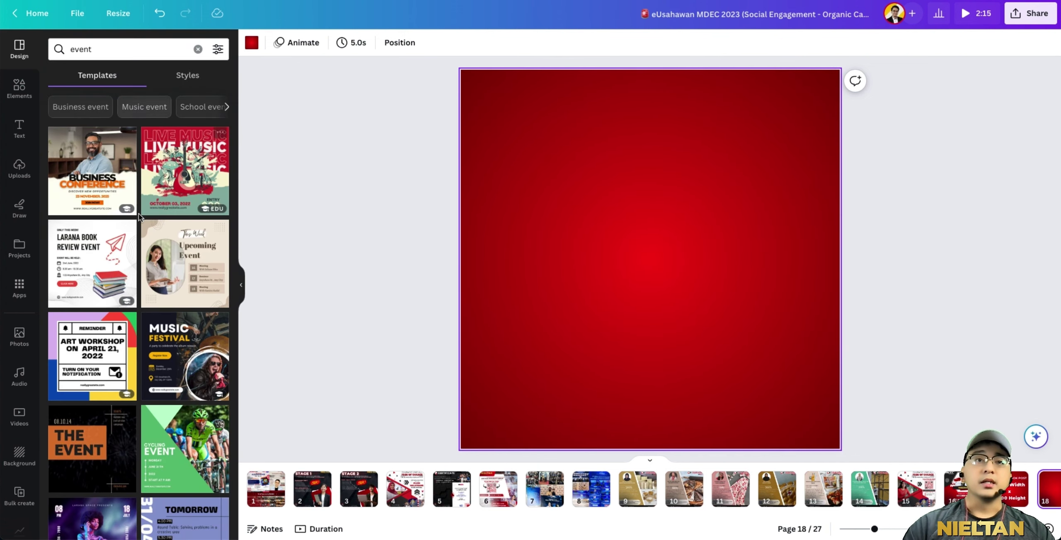
scroll(133, 328, "down", 6)
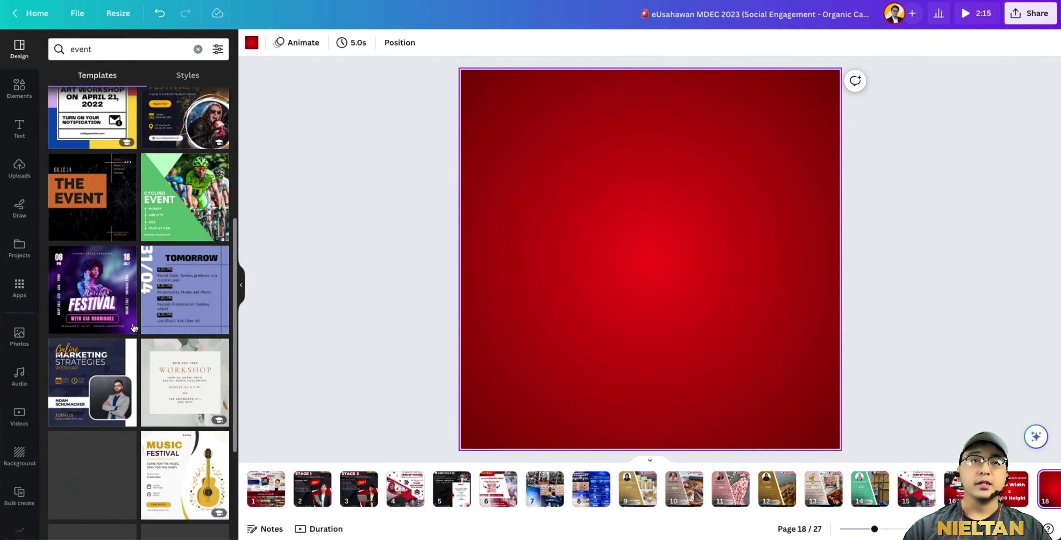
scroll(133, 327, "down", 2)
left_click(124, 315)
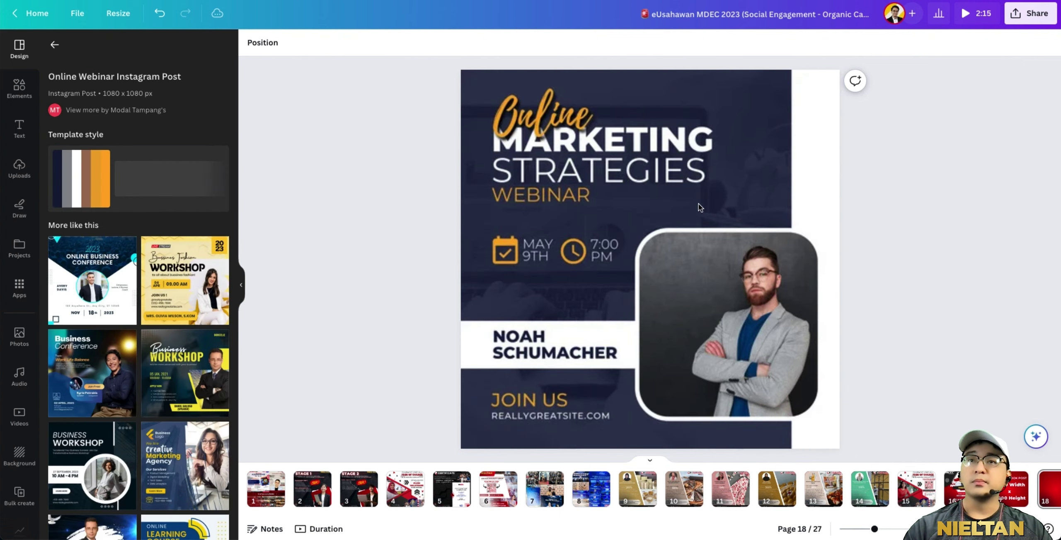
left_click(672, 218)
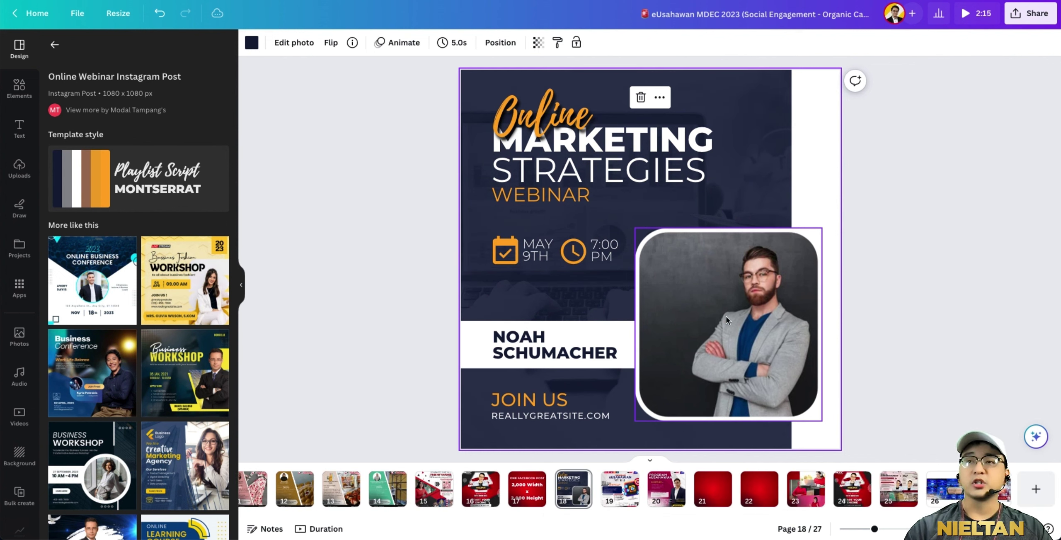
left_click_drag(728, 322, 747, 316)
key("ctrl+z")
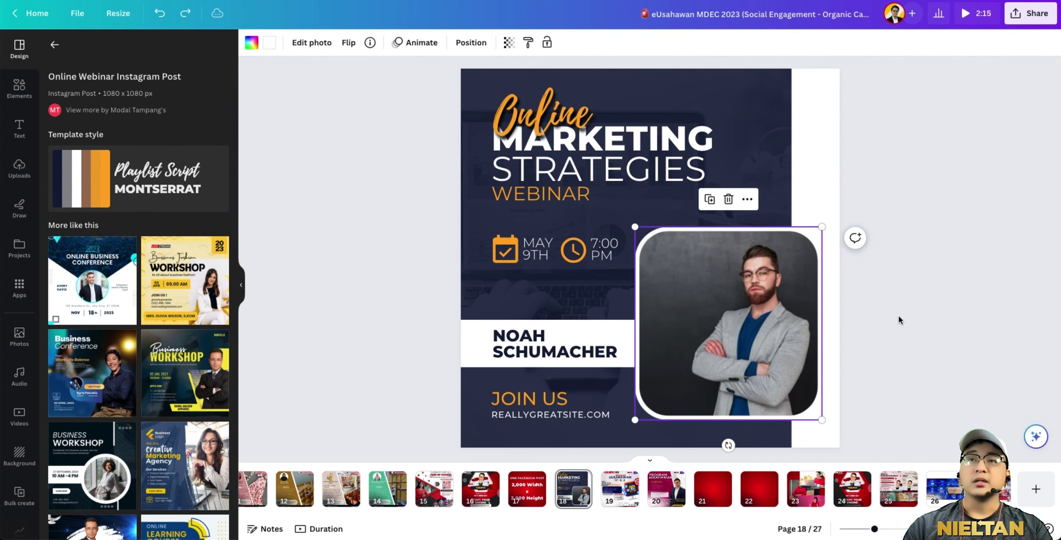
left_click(875, 306)
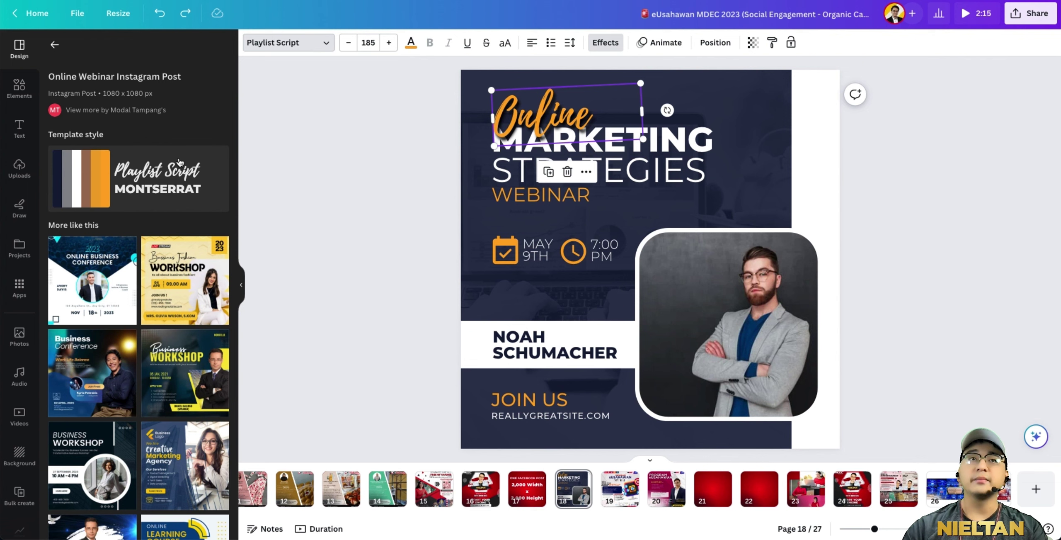
left_click(278, 178)
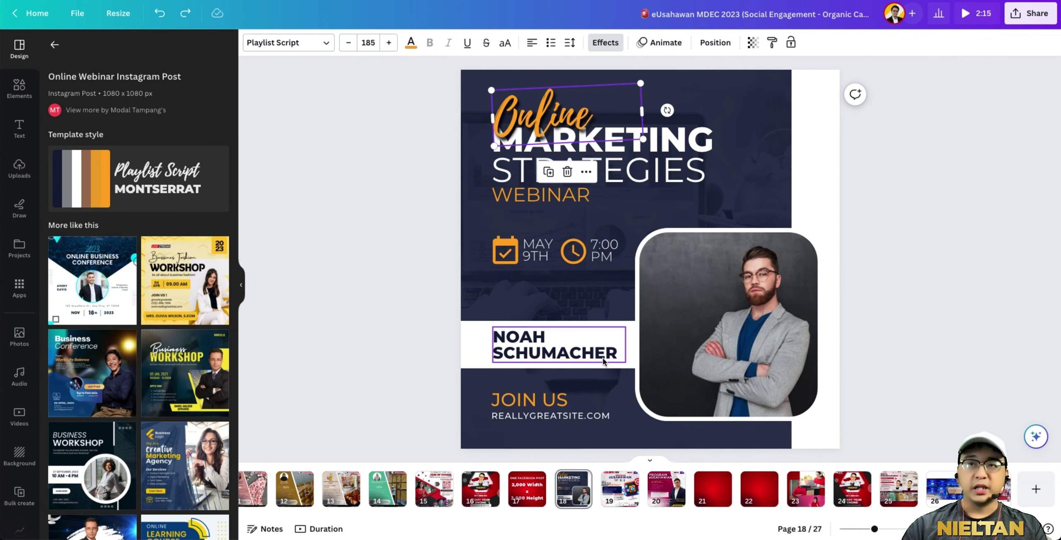
left_click(825, 159)
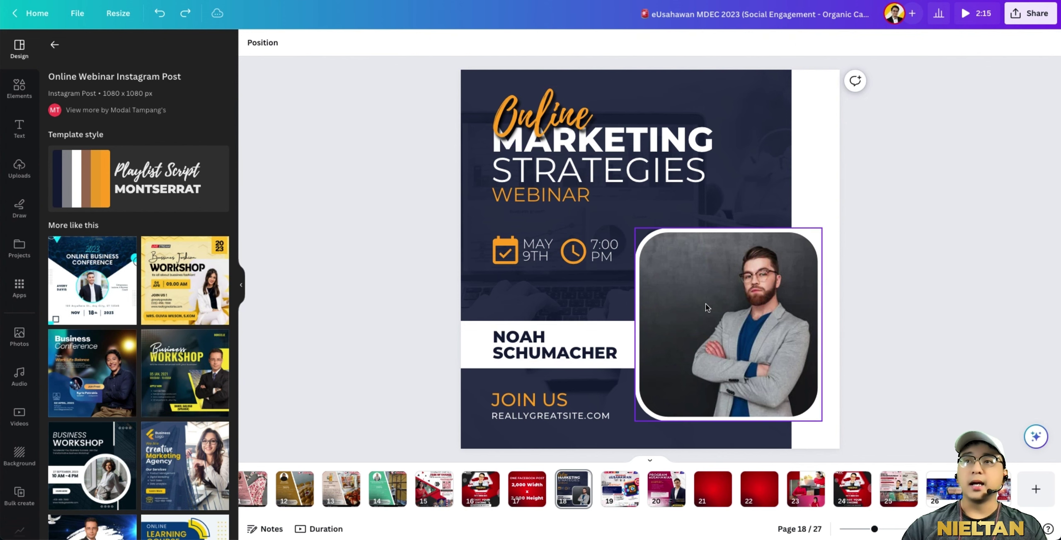
Step: Open the download settings for the design and limit the pages to the current page, page 18
left_click(1030, 13)
left_click(891, 292)
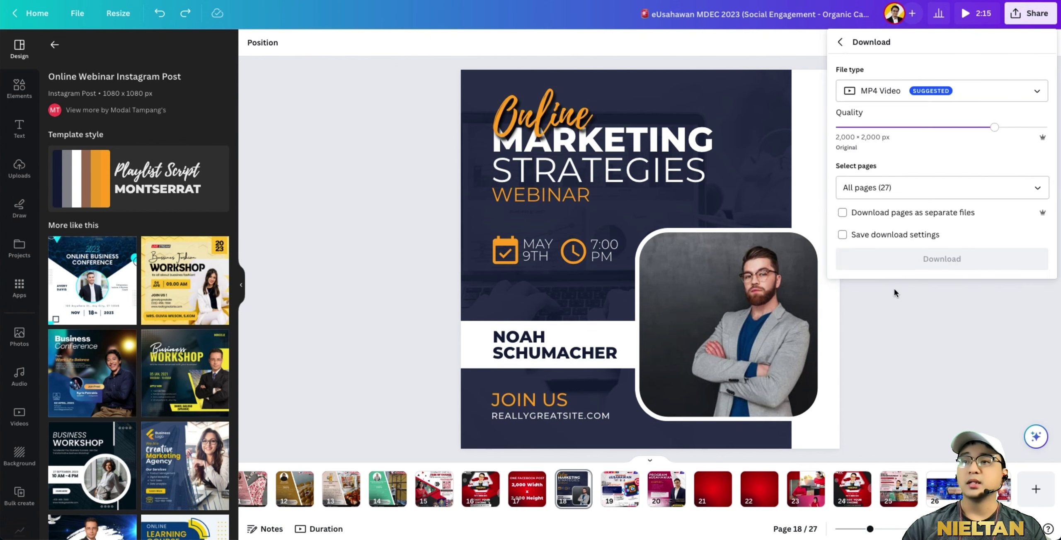
left_click(896, 195)
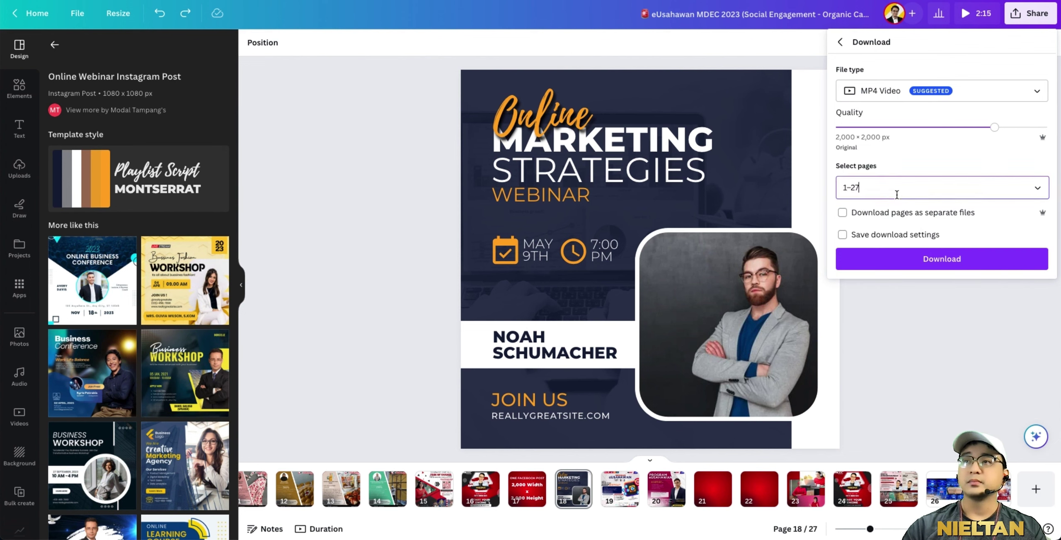
left_click(983, 222)
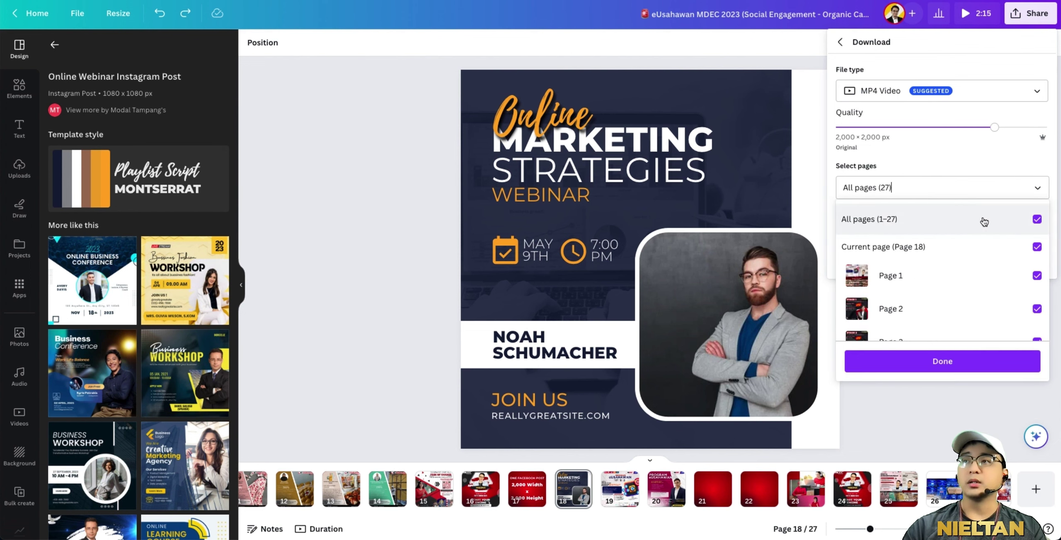
left_click(983, 222)
left_click(917, 249)
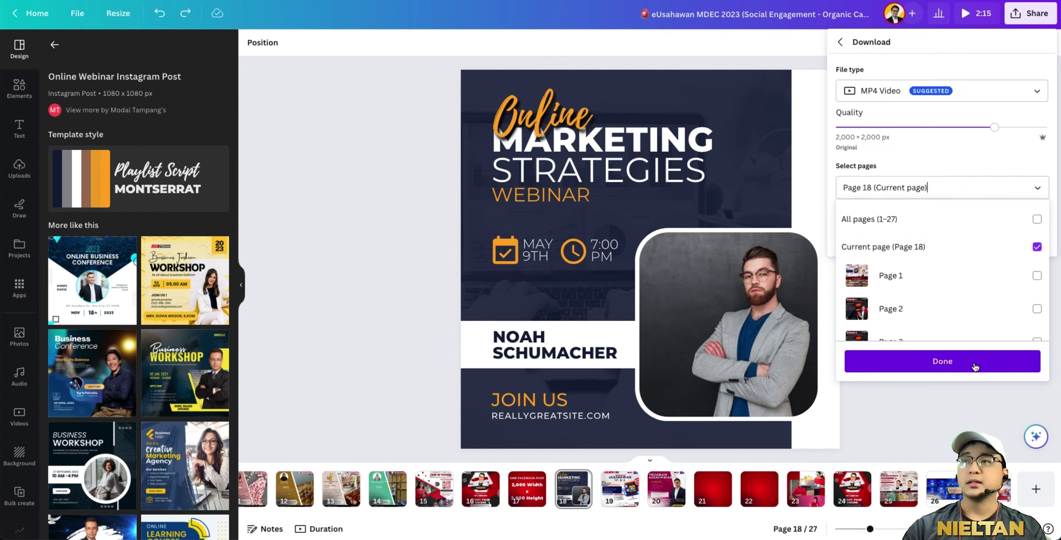
left_click(1008, 357)
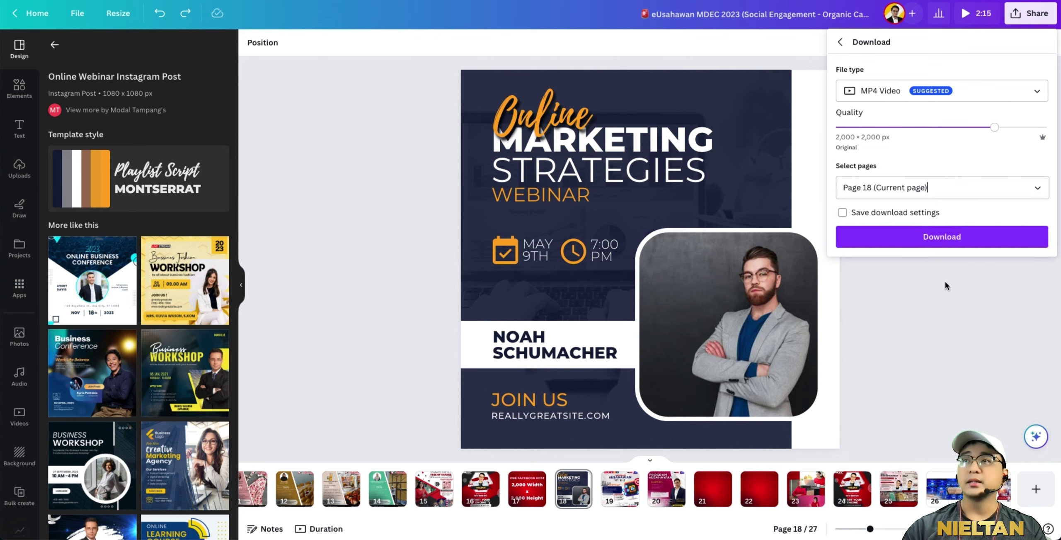
Step: Set the download file type to PNG and download page 18
left_click(883, 92)
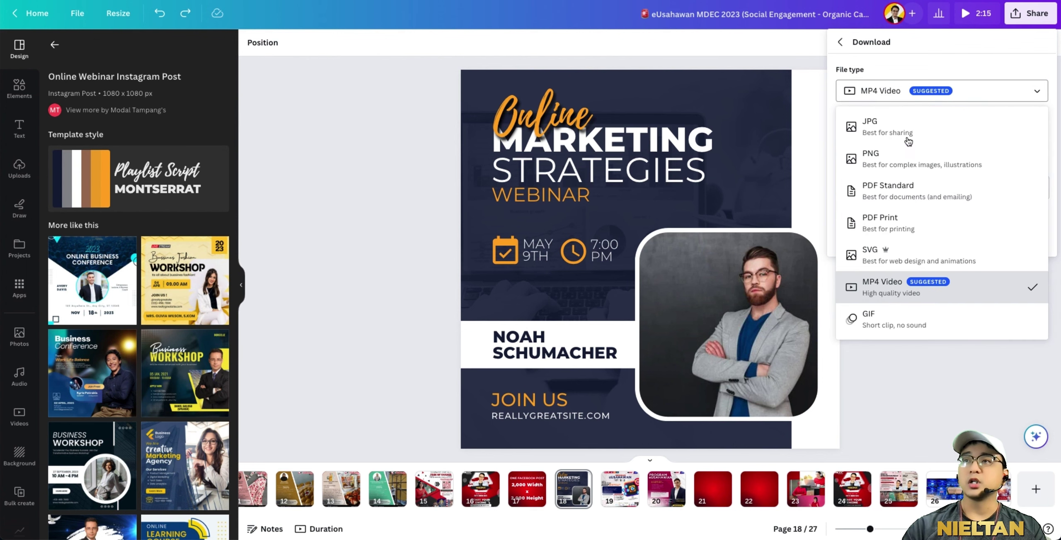
left_click(894, 166)
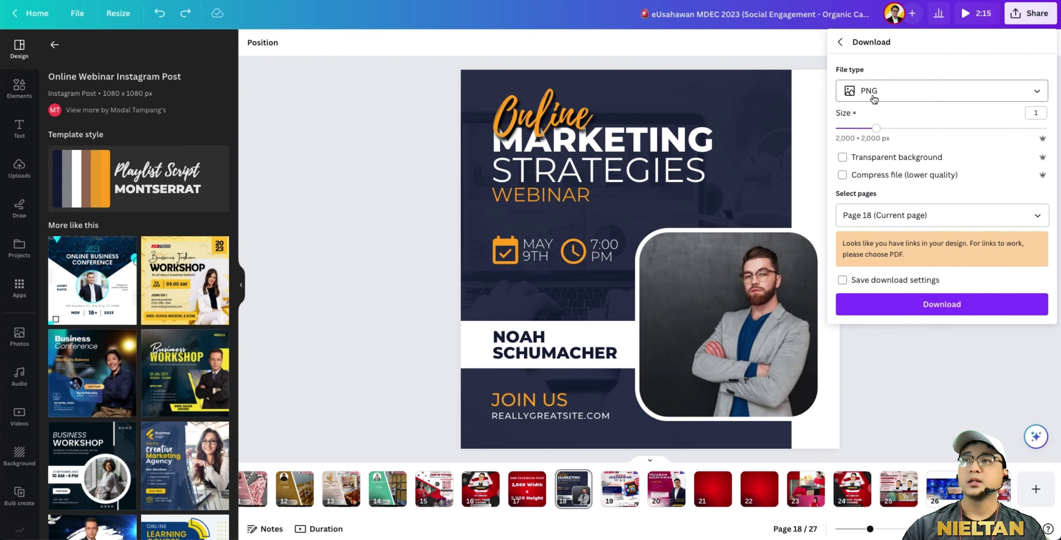
left_click(901, 304)
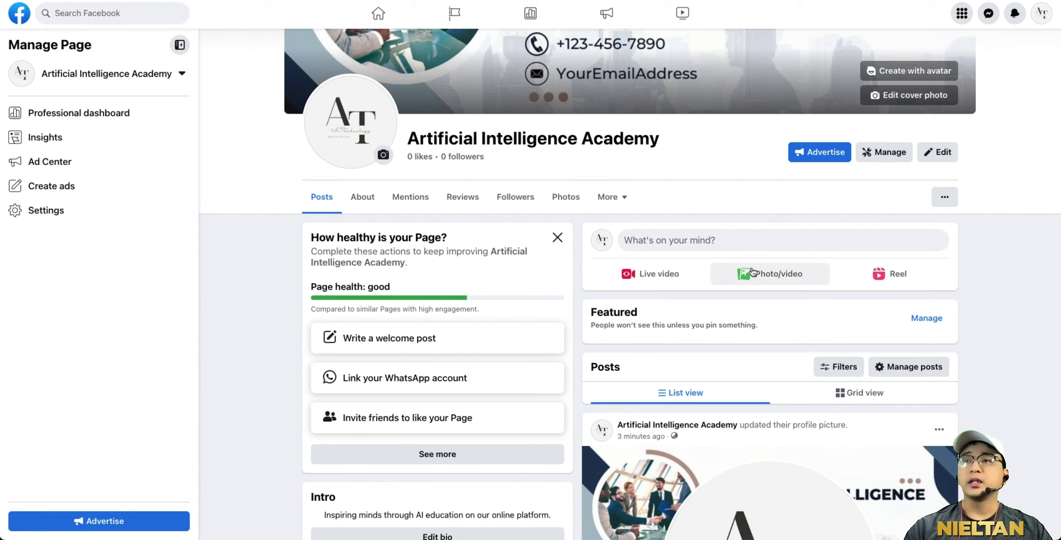
Step: Switch to the Facebook Page, start a new photo post, and attach the downloaded Online Marketing Strategies image
left_click(775, 279)
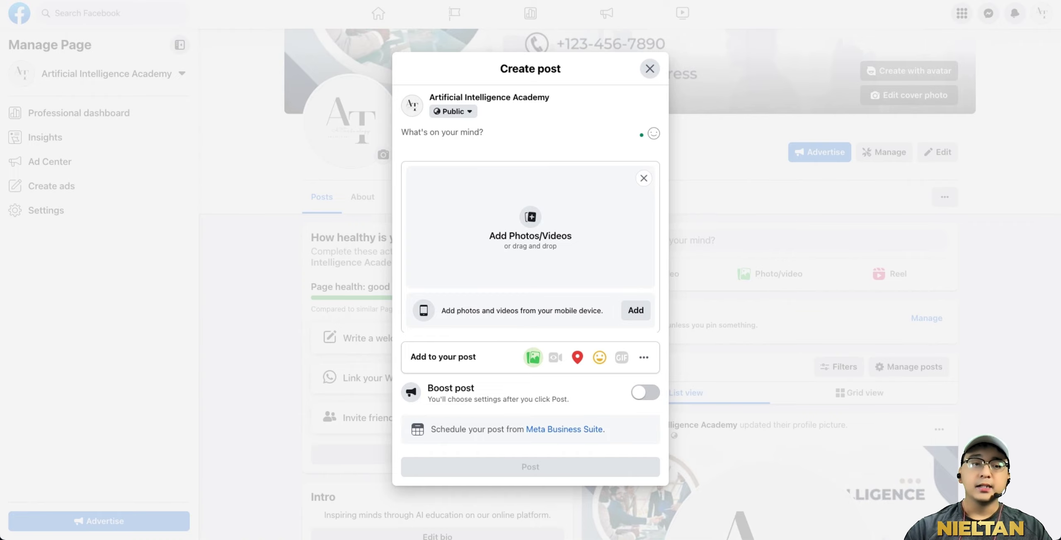
left_click_drag(365, 344, 535, 229)
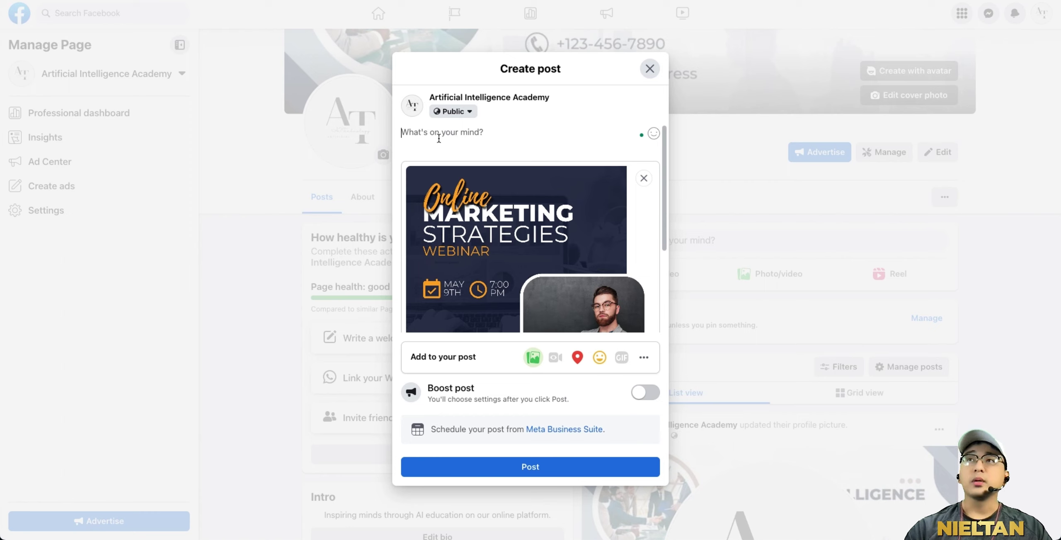
left_click(547, 130)
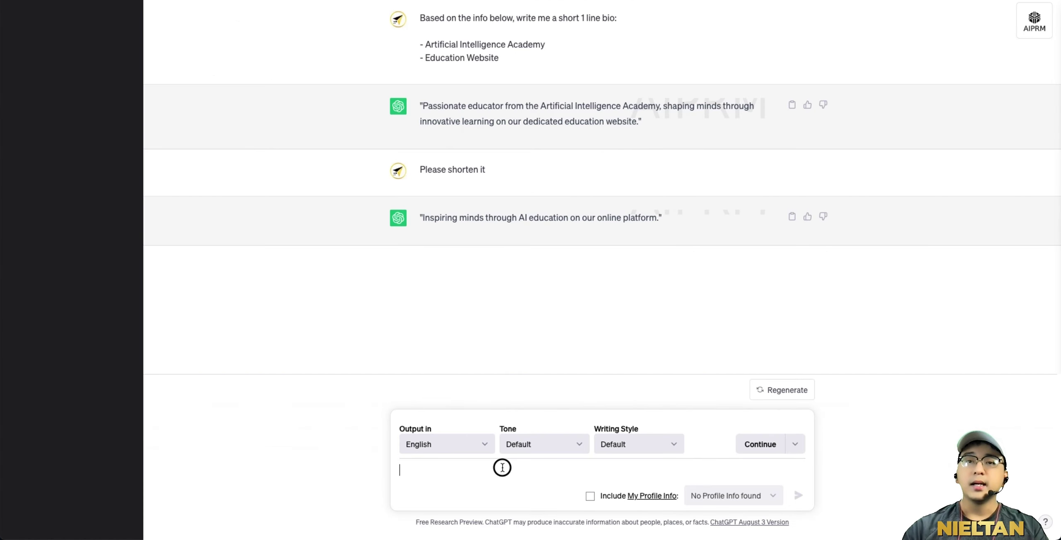
Step: Switch to ChatGPT and paste the prompt for a Facebook post with title, description, call-to-action, contact details and hashtags
key("ctrl+v")
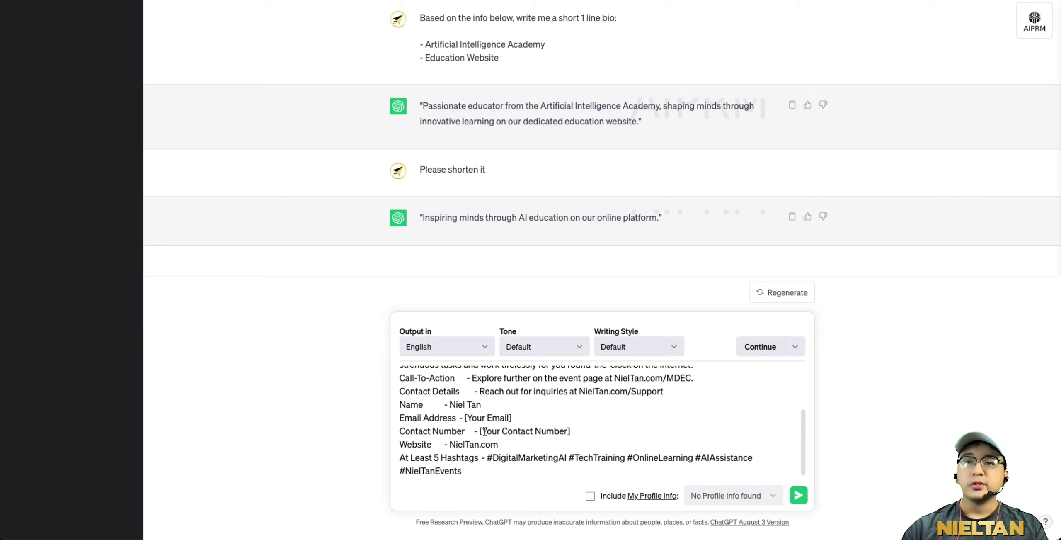
scroll(484, 431, "up", 2)
scroll(477, 409, "down", 2)
scroll(472, 423, "up", 3)
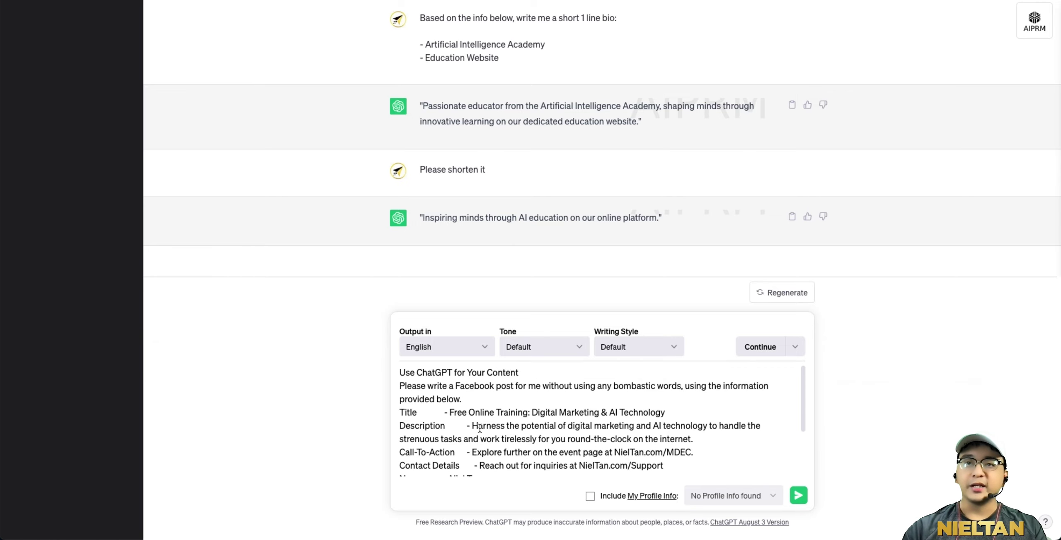
Step: Remove the "Use ChatGPT for Your Content" line, add a blank line after "provided below:", and submit the prompt
triple_click(551, 375)
key("BackSpace")
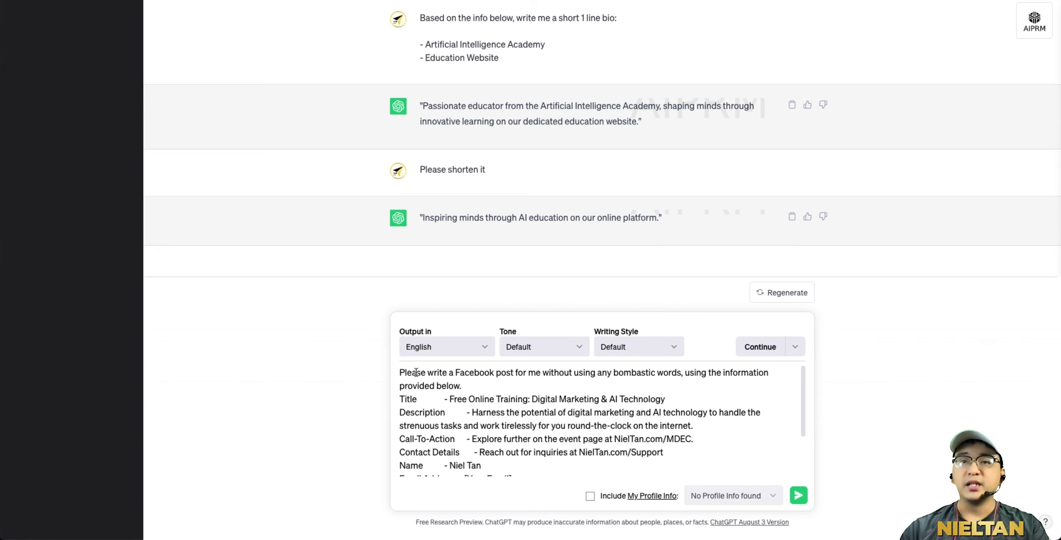
left_click(464, 388)
key("Return")
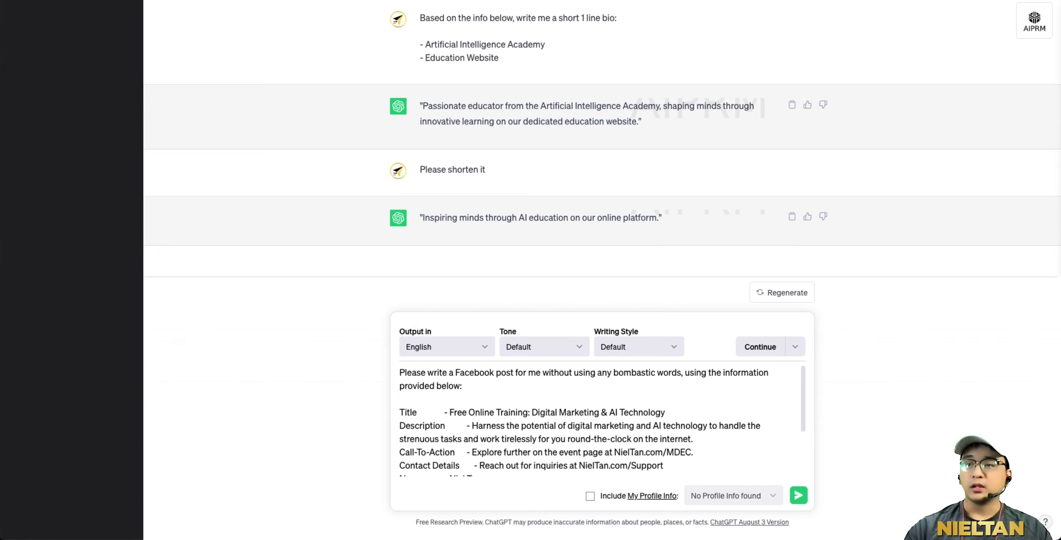
left_click(802, 495)
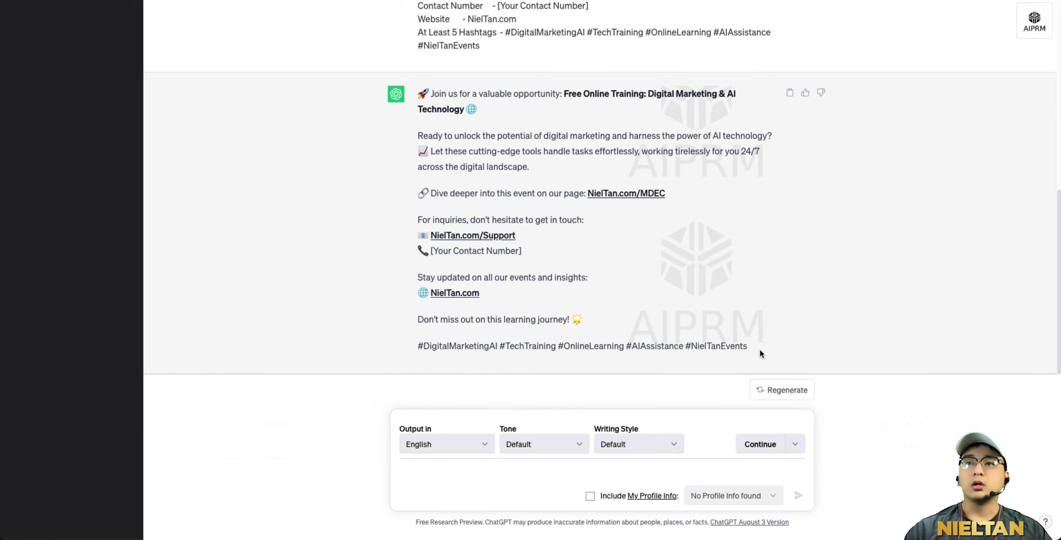
Step: Copy the entire ChatGPT-generated post text, switch to the Facebook Page, and paste it as the caption of the open photo post
left_click_drag(760, 352, 422, 95)
right_click(428, 99)
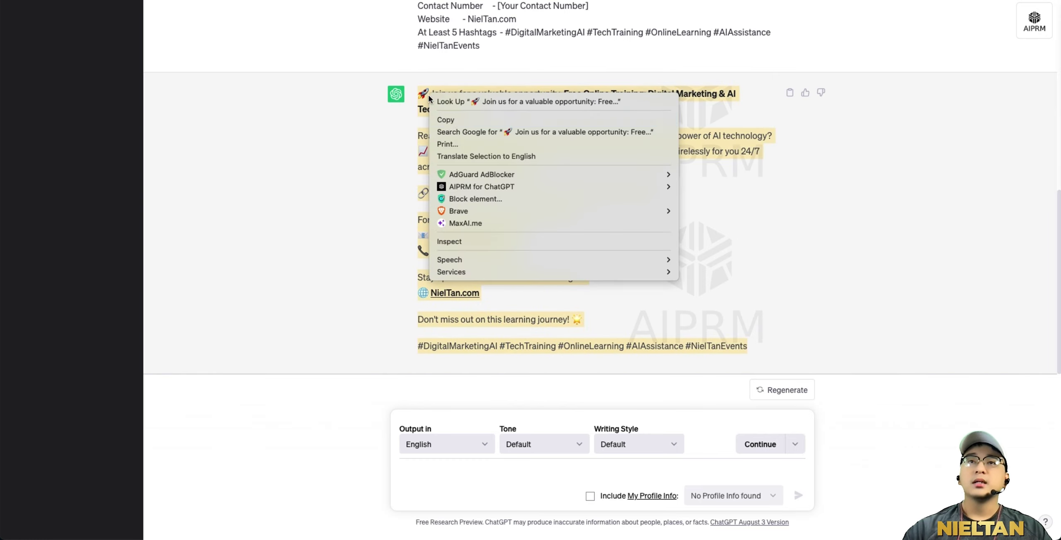
left_click(448, 120)
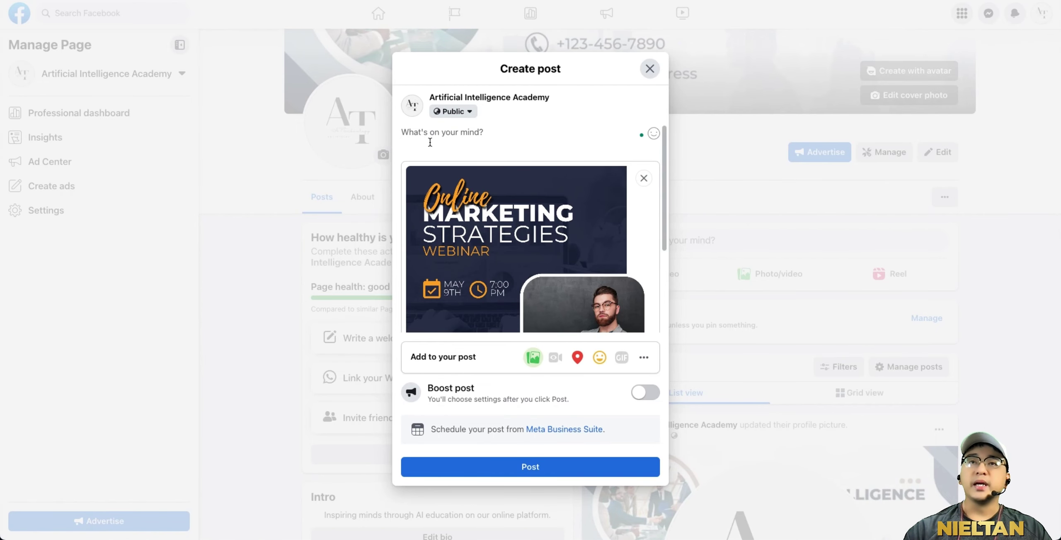
right_click(429, 140)
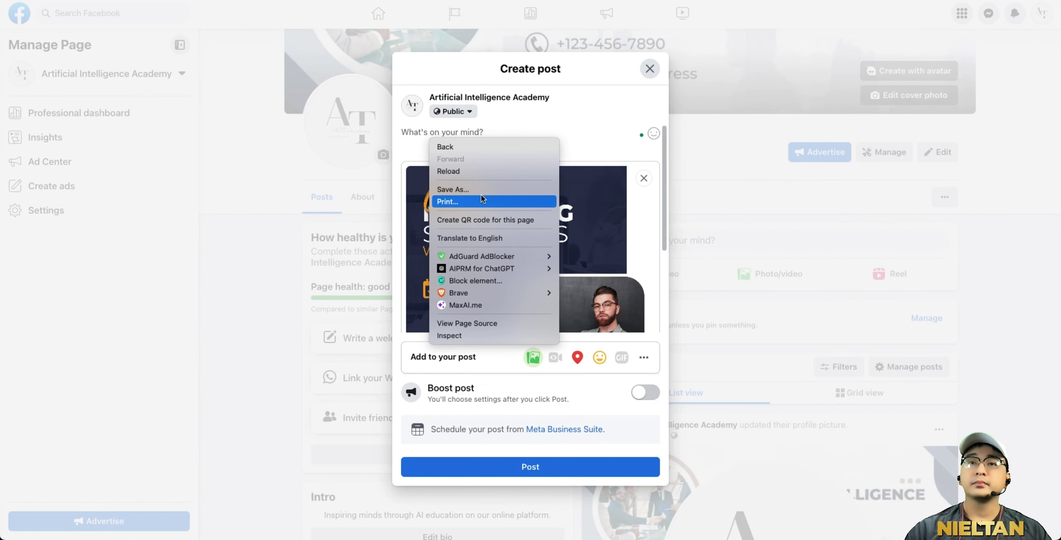
left_click(599, 136)
key("super+v")
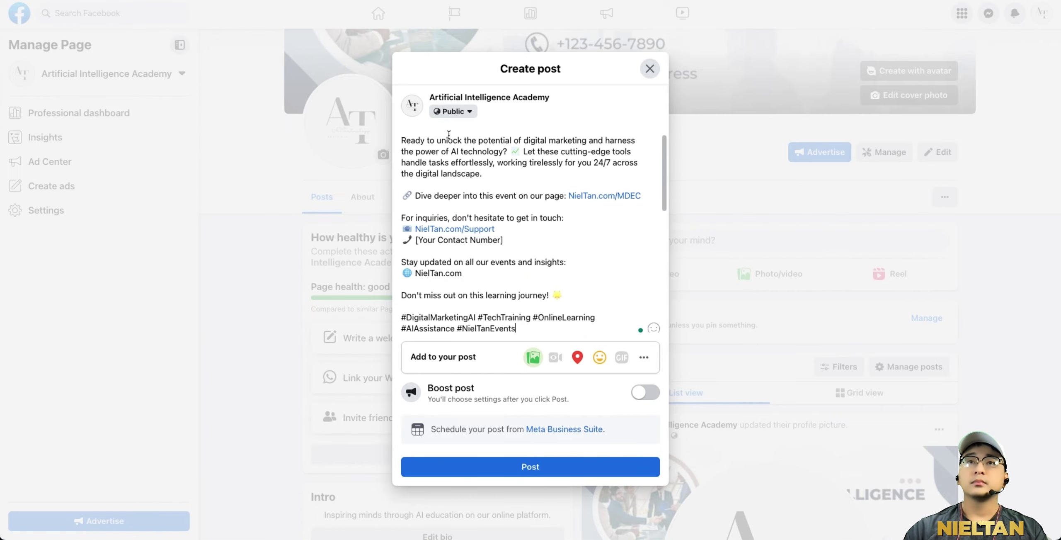
Step: Review the pasted caption, publish the photo post, and decline the offer to create a Facebook event
scroll(498, 161, "up", 2)
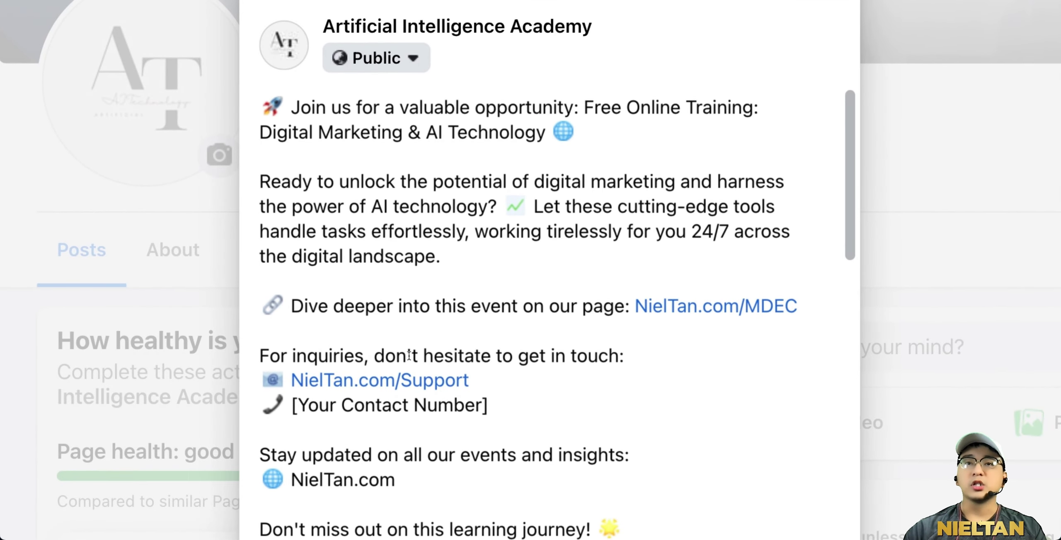
scroll(410, 356, "down", 5)
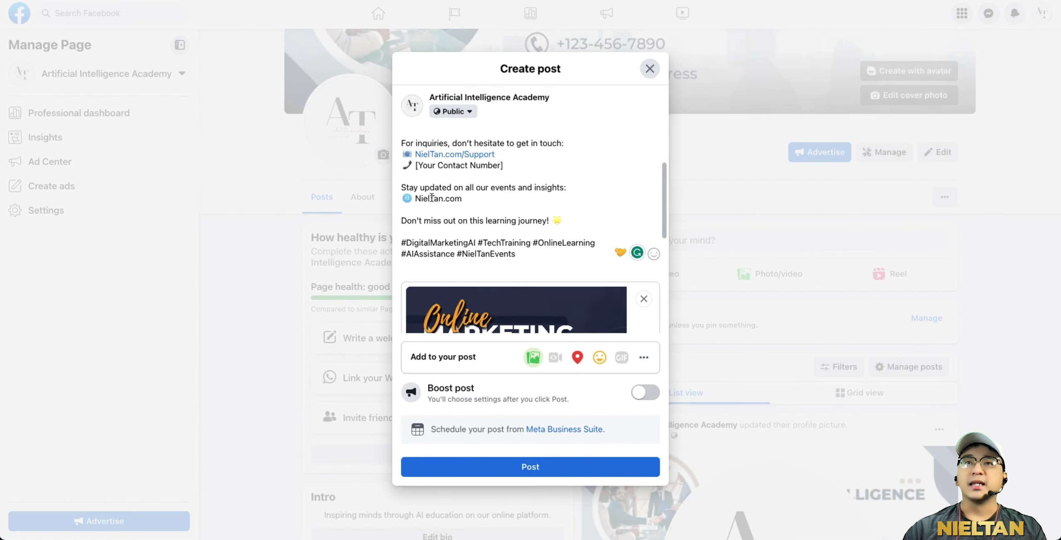
scroll(527, 239, "up", 3)
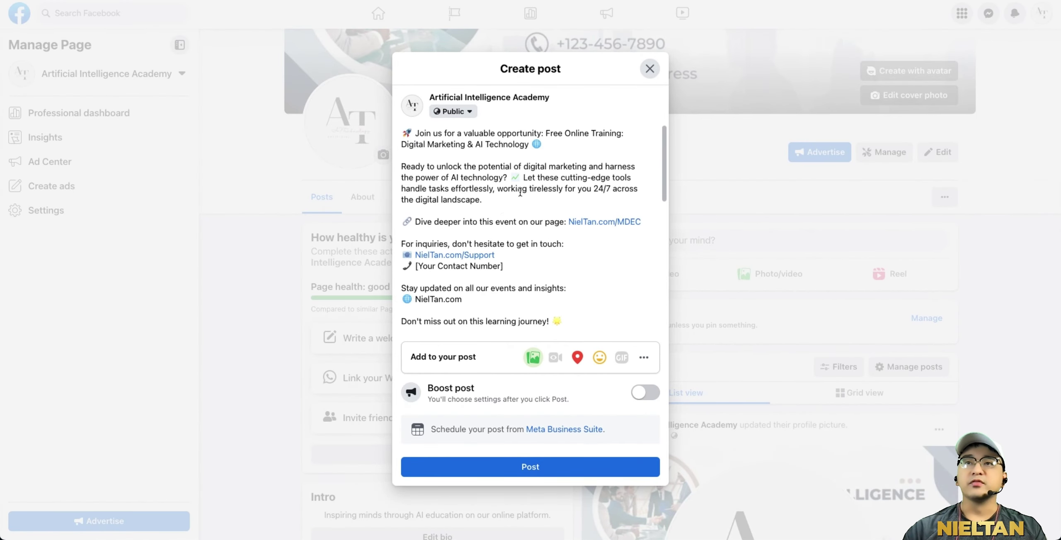
left_click(541, 466)
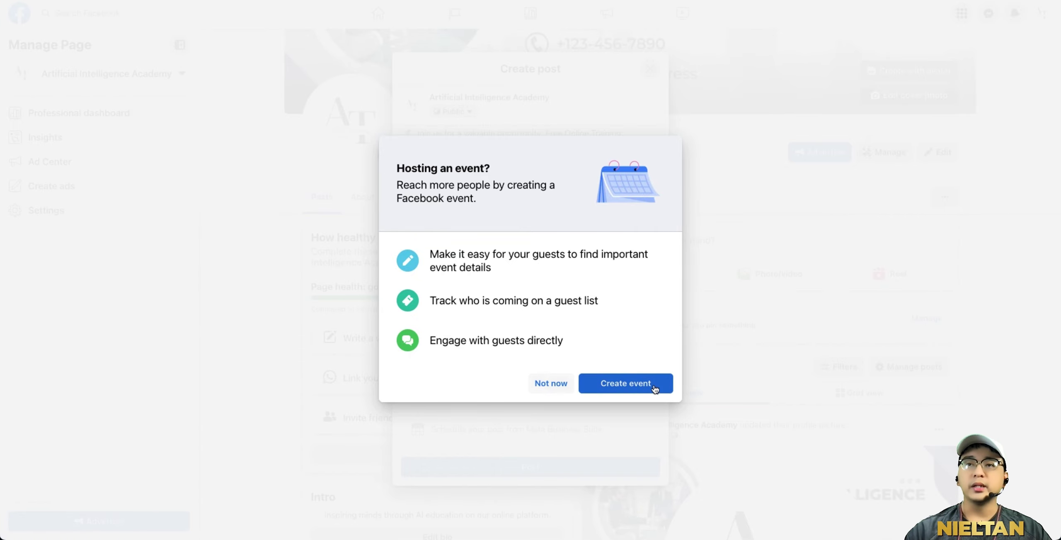
left_click(558, 387)
Step: Look over the Page's cover, intro and photos sections, and the newly published Online Marketing Strategies post
scroll(861, 310, "down", 8)
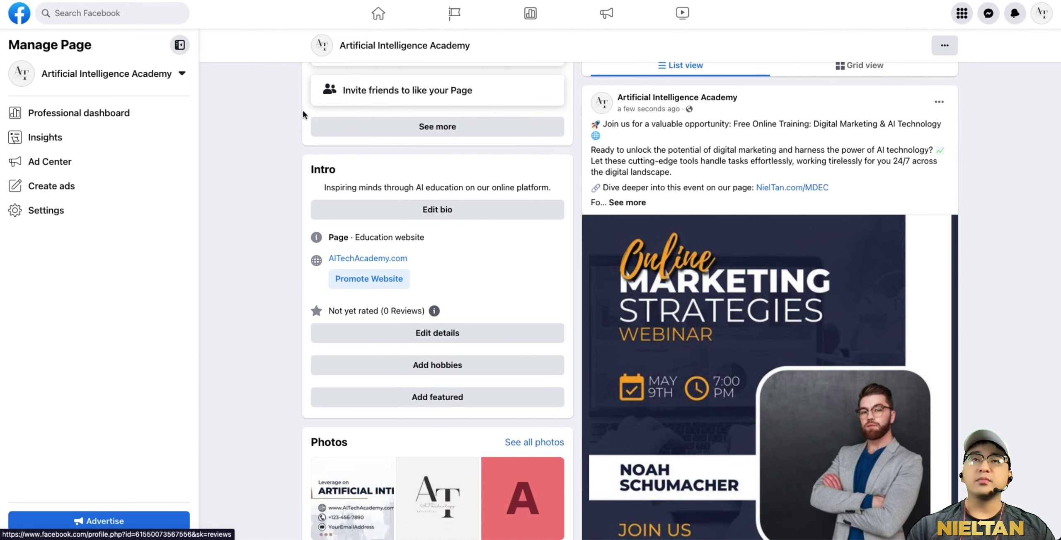
scroll(371, 247, "up", 10)
scroll(414, 216, "down", 1)
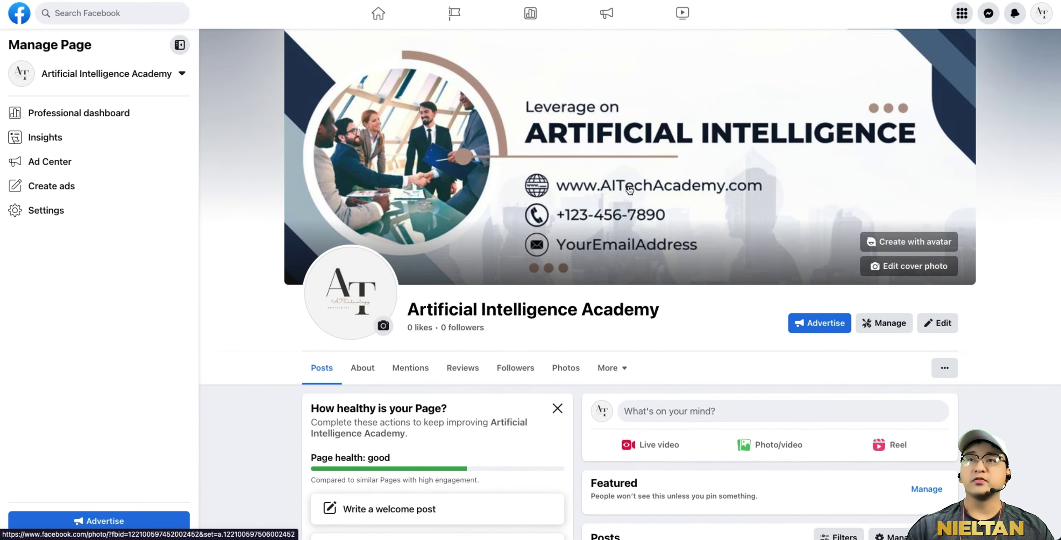
scroll(647, 191, "down", 3)
scroll(668, 194, "down", 10)
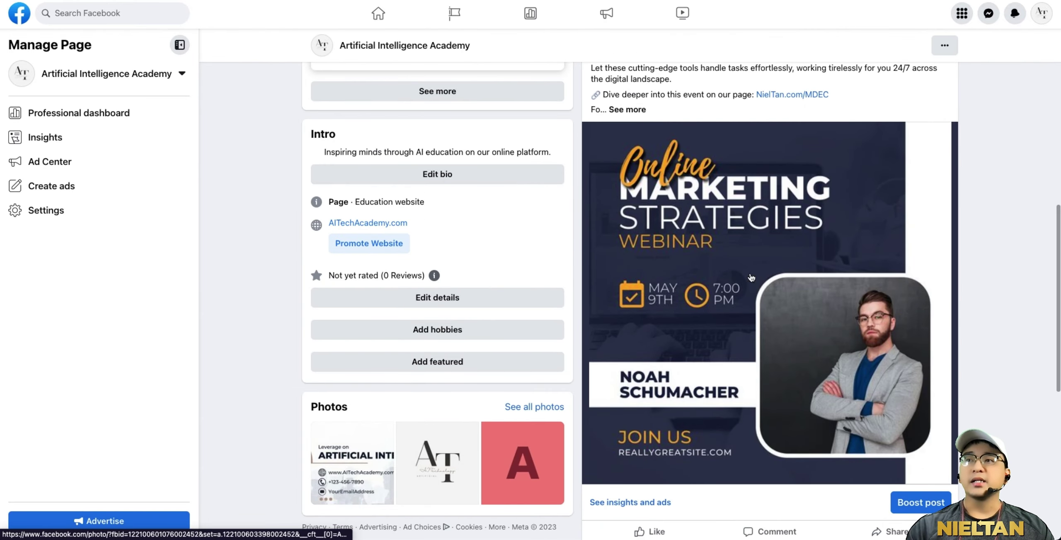
scroll(772, 247, "up", 1)
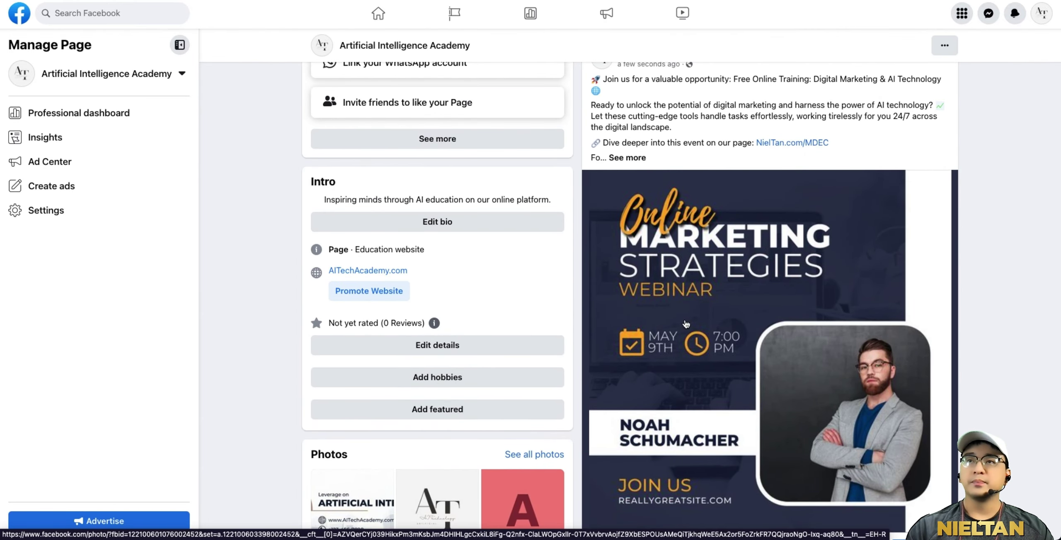